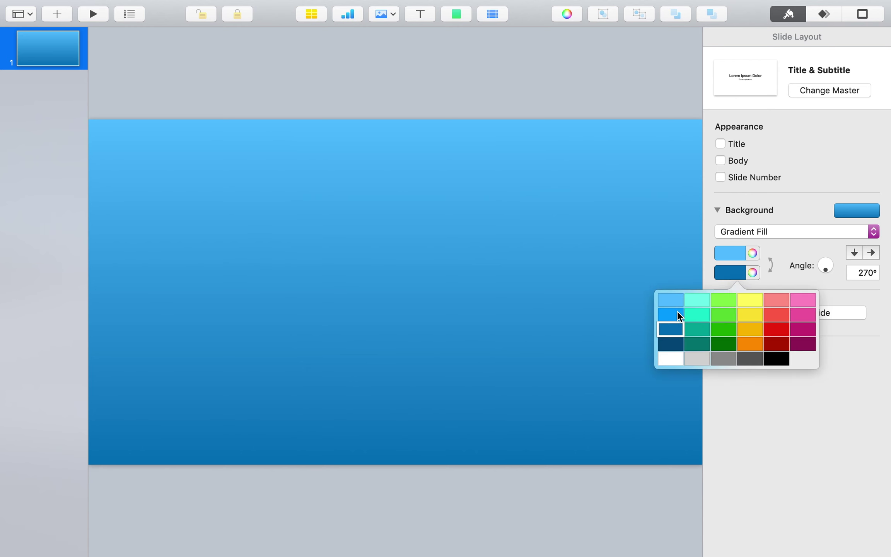
Step: Insert a square shape on the slide and fill it with white
left_click(462, 12)
left_click(453, 123)
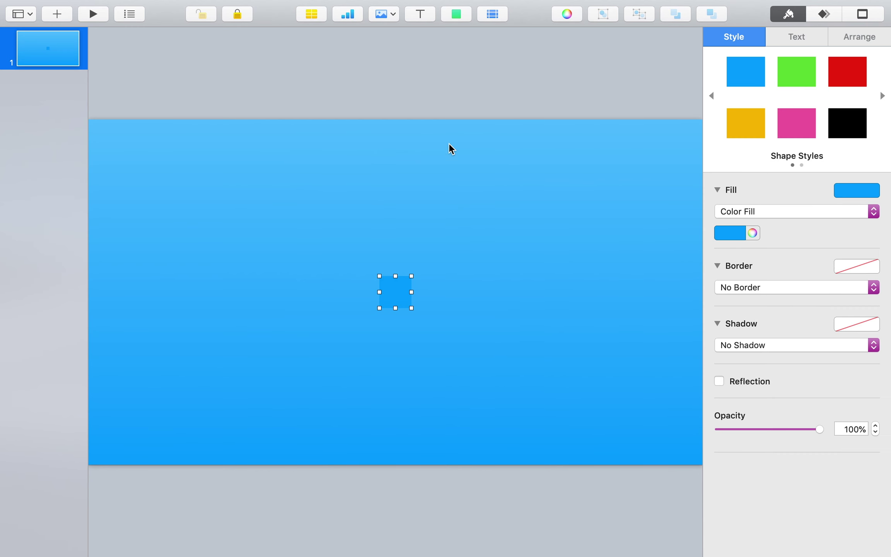
left_click(722, 232)
left_click(670, 315)
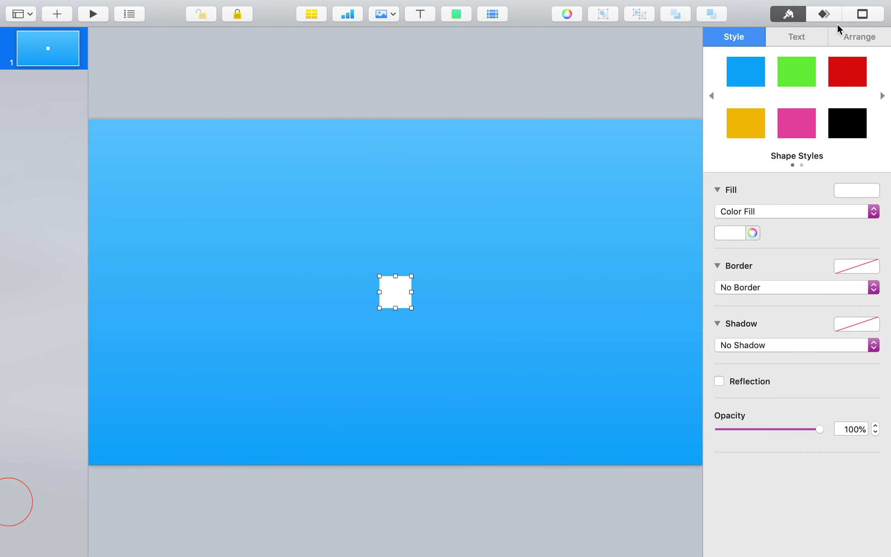
Step: Resize the white shape to 150 pt wide and 30 pt high
left_click(857, 36)
triple_click(791, 149)
type("150")
key("Return")
key("Tab")
type("30")
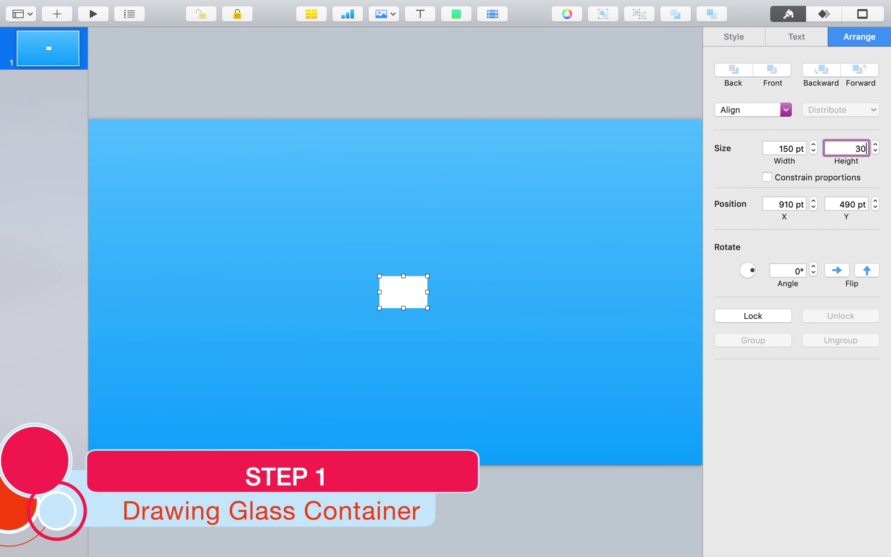
key("Return")
scroll(413, 292, "up", 5)
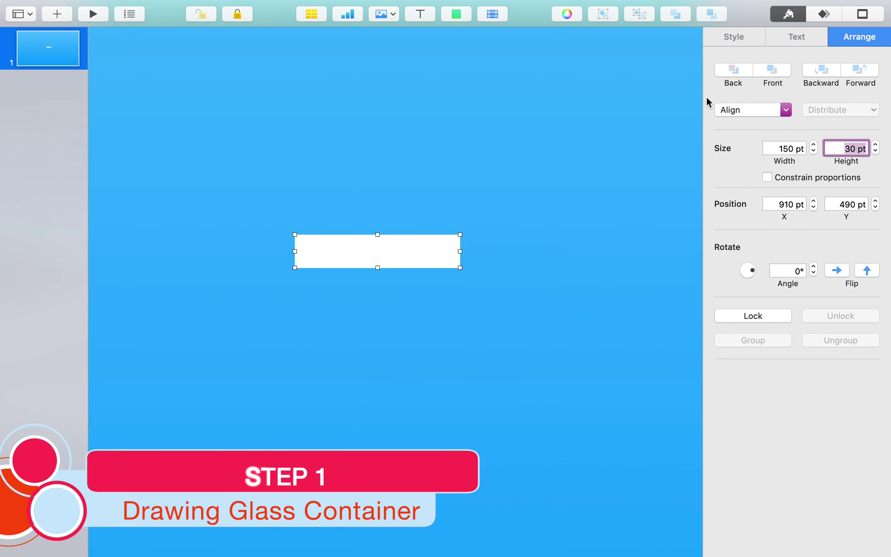
Step: Give the rectangle an Advanced Gradient Fill and make the gradient's first colour stop white
left_click(746, 39)
left_click(744, 213)
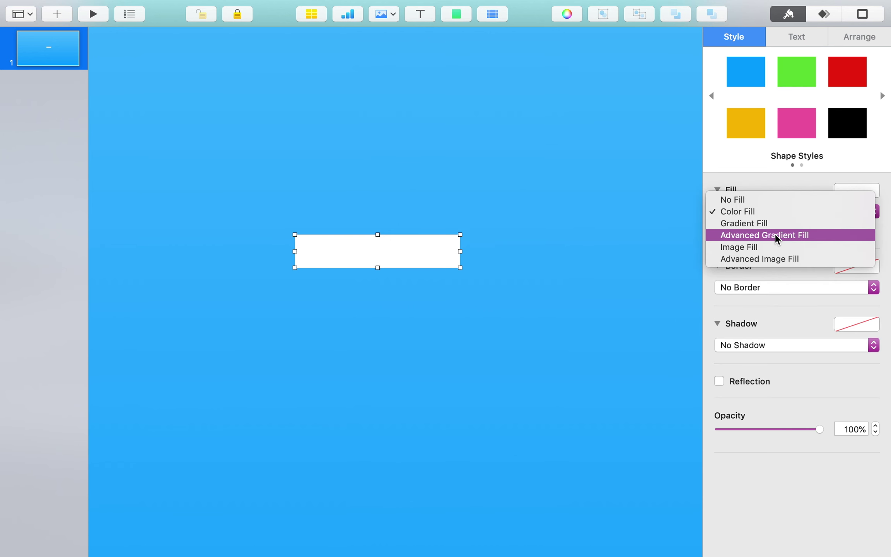
left_click(781, 235)
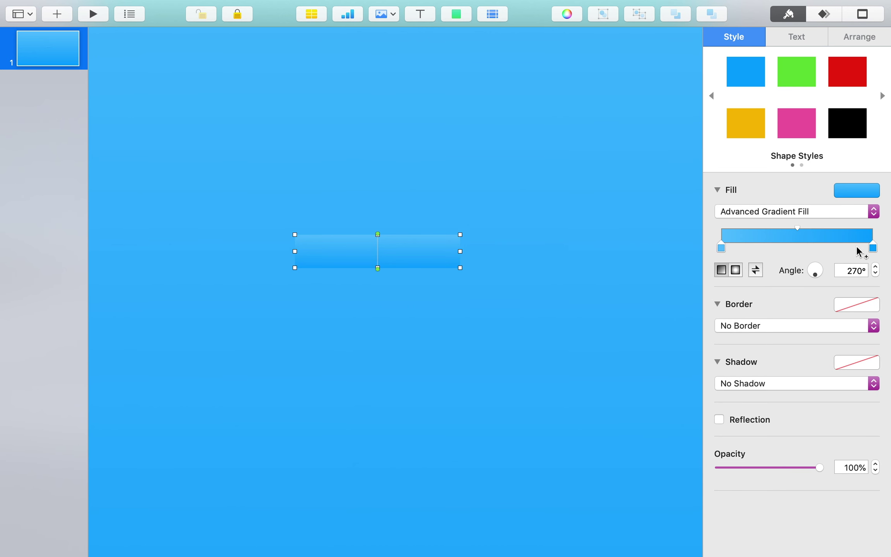
double_click(721, 248)
left_click(843, 307)
left_click(700, 214)
Step: Set the gradient's end stop to Licorice black and the gradient angle to 0°
double_click(873, 248)
left_click_drag(823, 211, 659, 209)
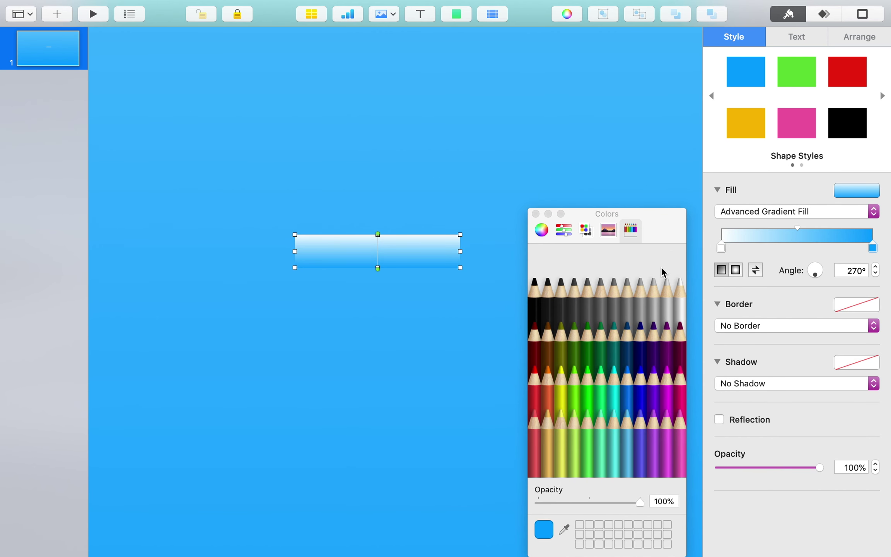
left_click(539, 313)
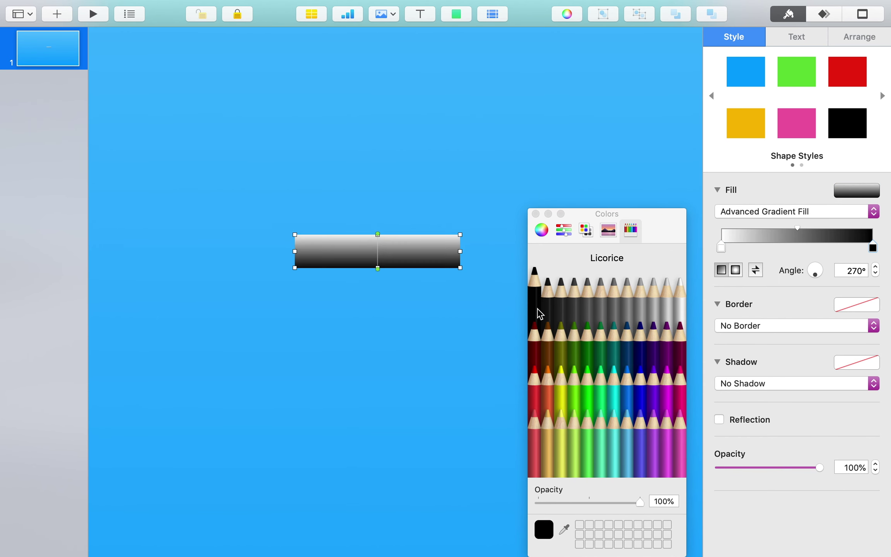
double_click(844, 271)
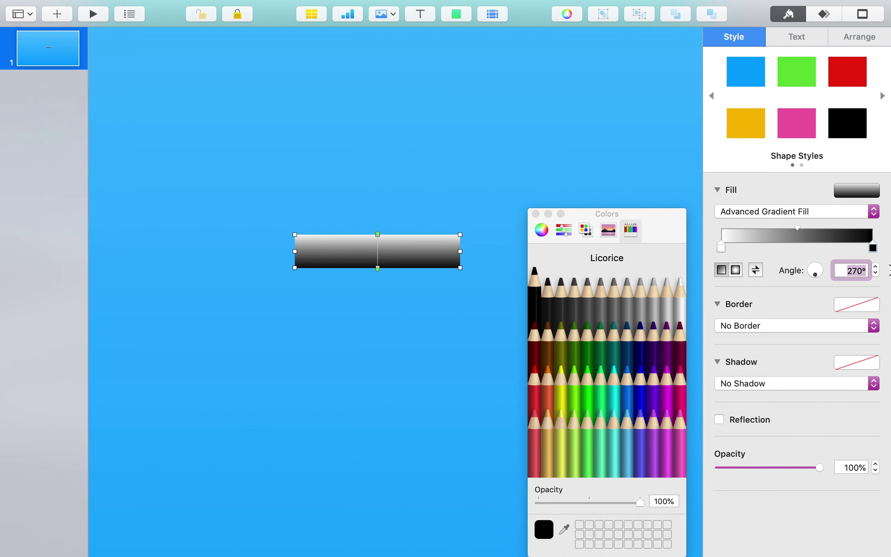
type("0")
key("Return")
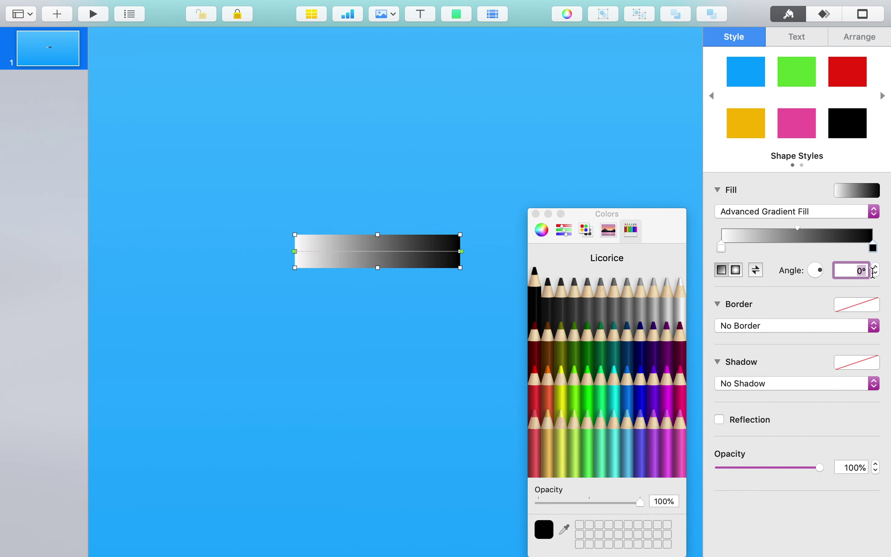
Step: Add a Snow white stop just before the gradient's black end and a Licorice stop before it, spaced closely together
left_click(865, 247)
left_click(653, 296)
left_click(678, 309)
left_click(680, 306)
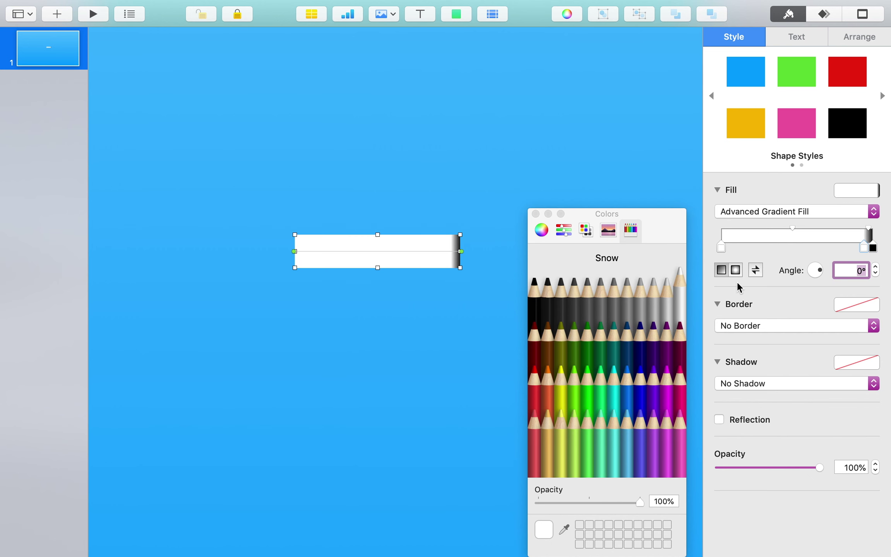
left_click(854, 242)
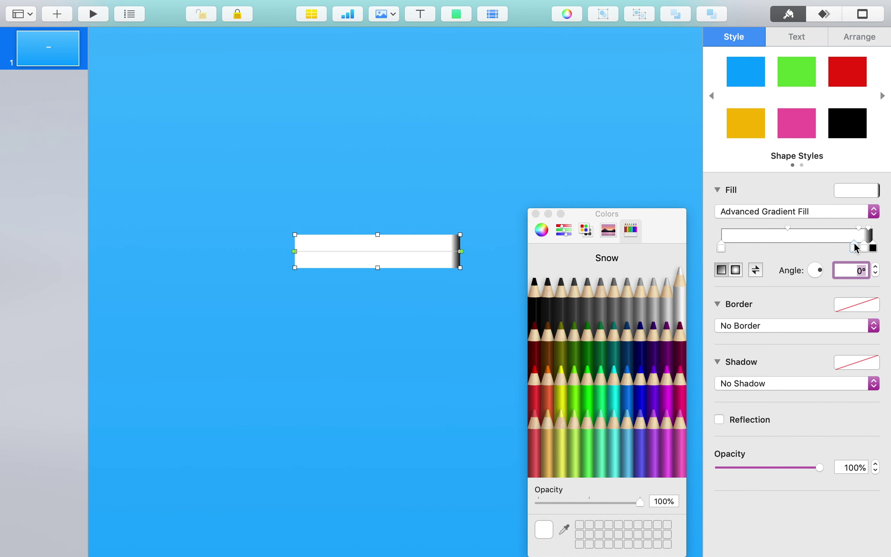
left_click(542, 310)
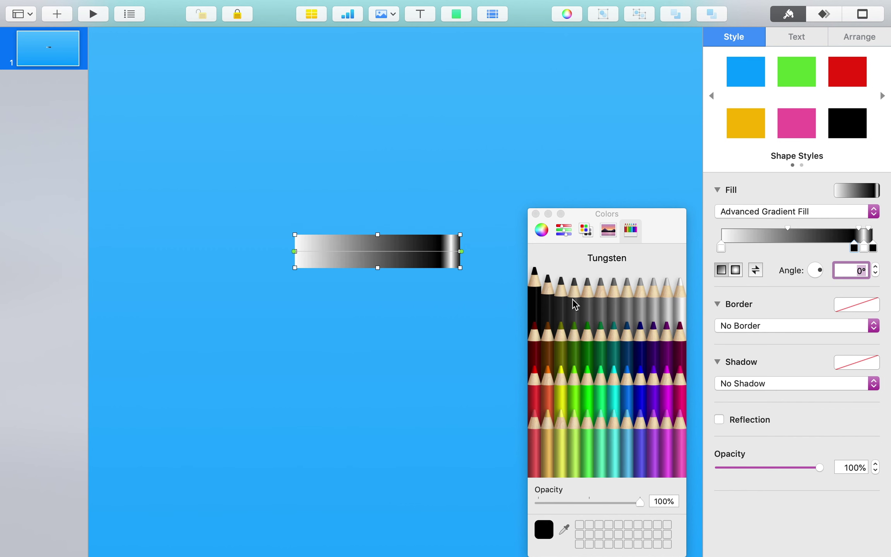
left_click(874, 248)
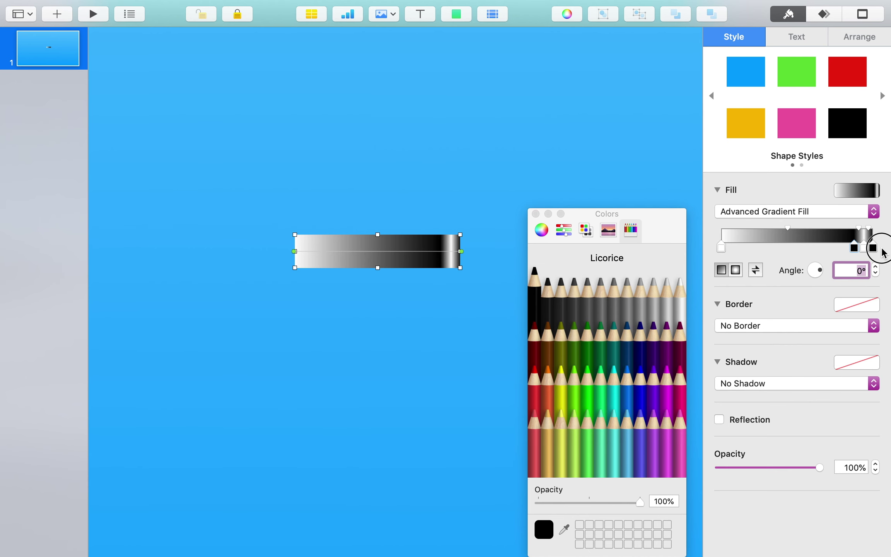
left_click_drag(866, 254, 868, 253)
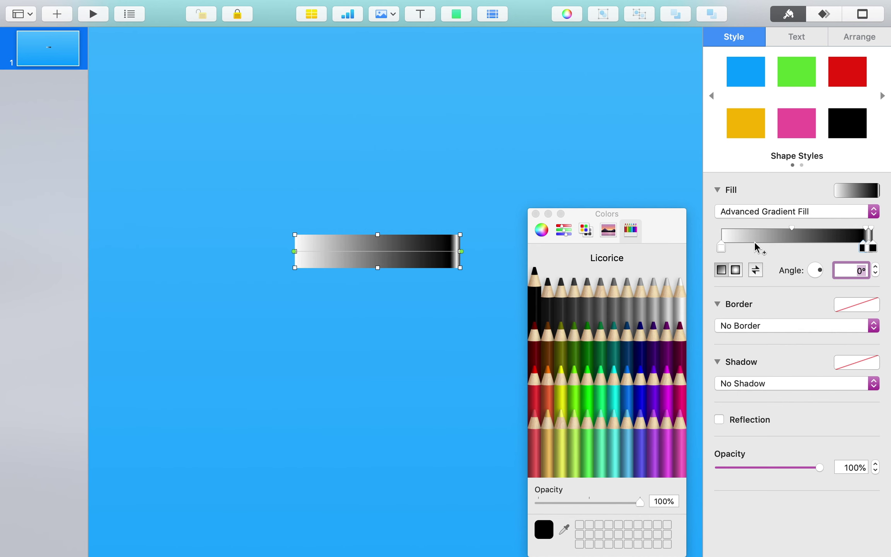
Step: Add a Licorice stop slightly before the gradient's middle and a Mercury stop just before it
left_click(784, 245)
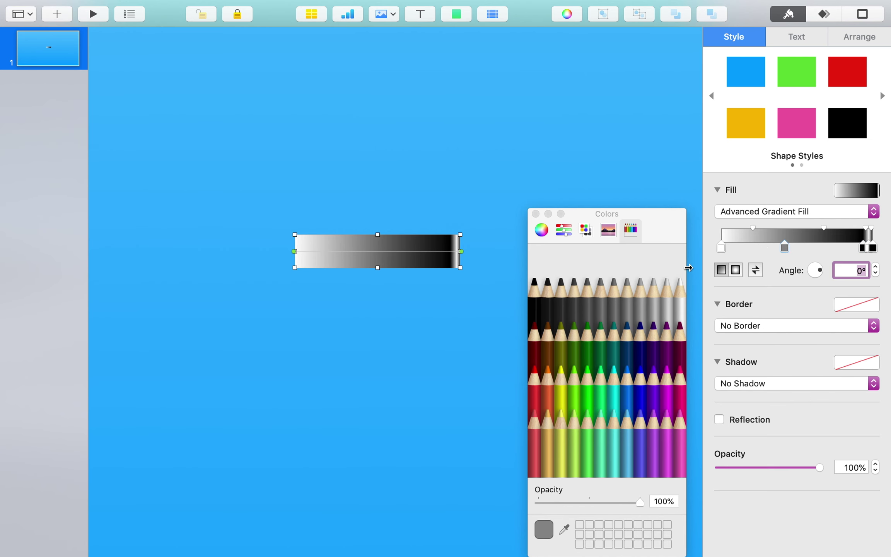
left_click(534, 312)
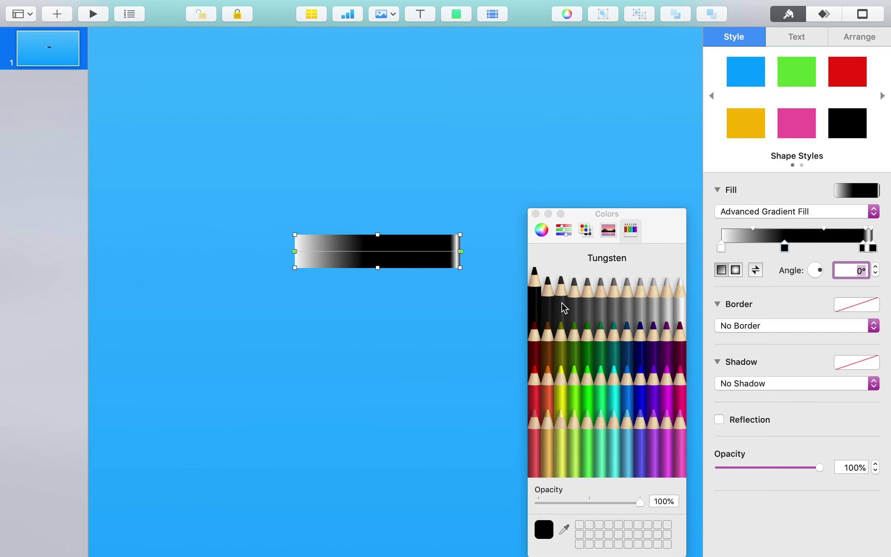
left_click(775, 243)
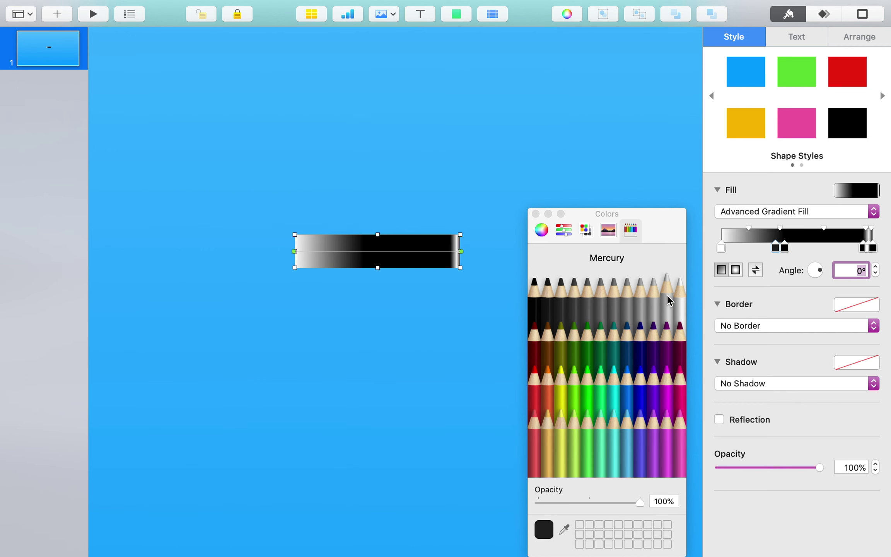
left_click(666, 304)
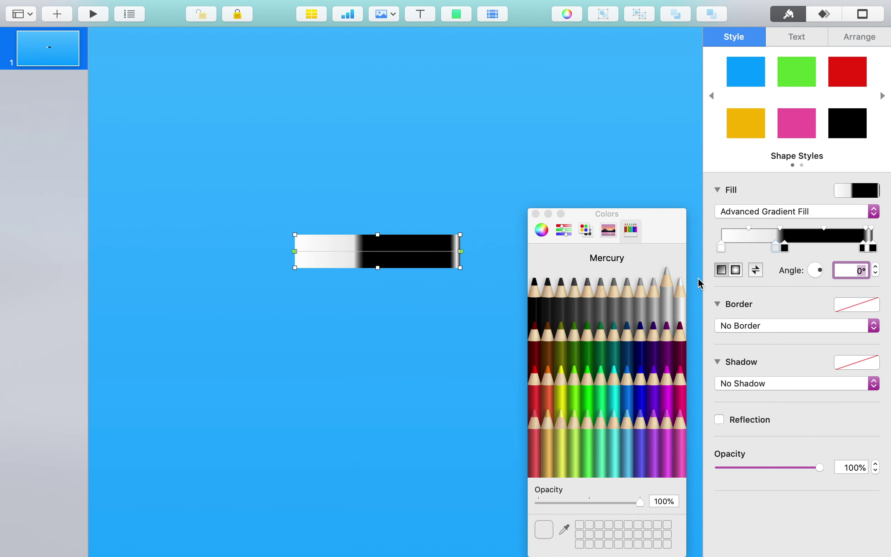
Step: Add a Snow stop in the gradient's first quarter and change the starting stop to Licorice
left_click(751, 247)
left_click(683, 300)
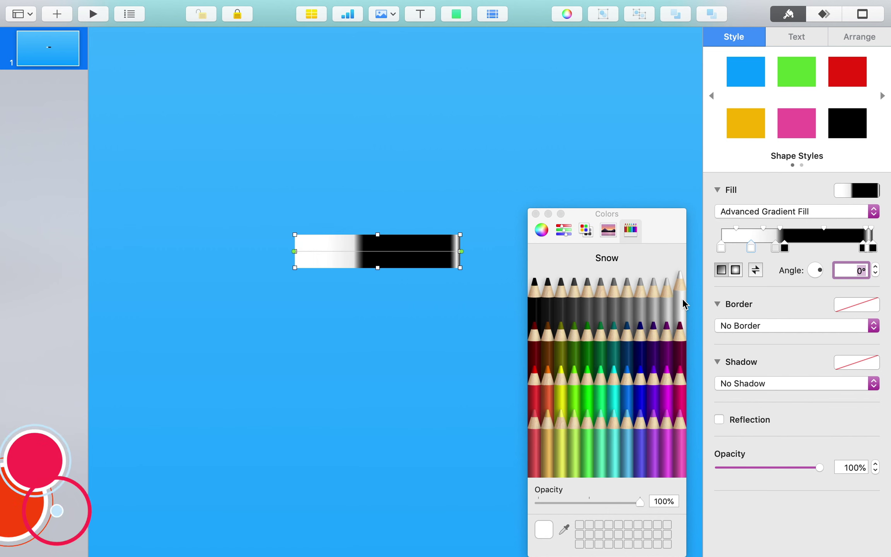
left_click(721, 248)
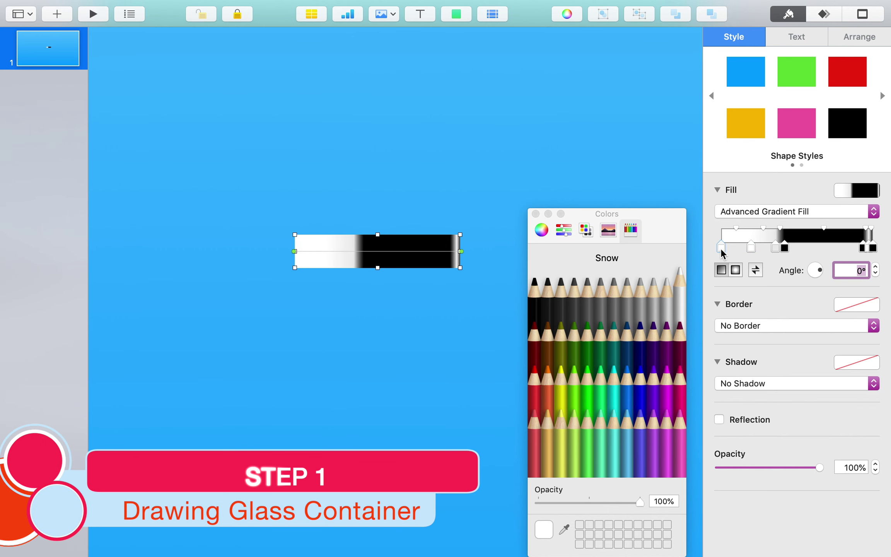
left_click(535, 307)
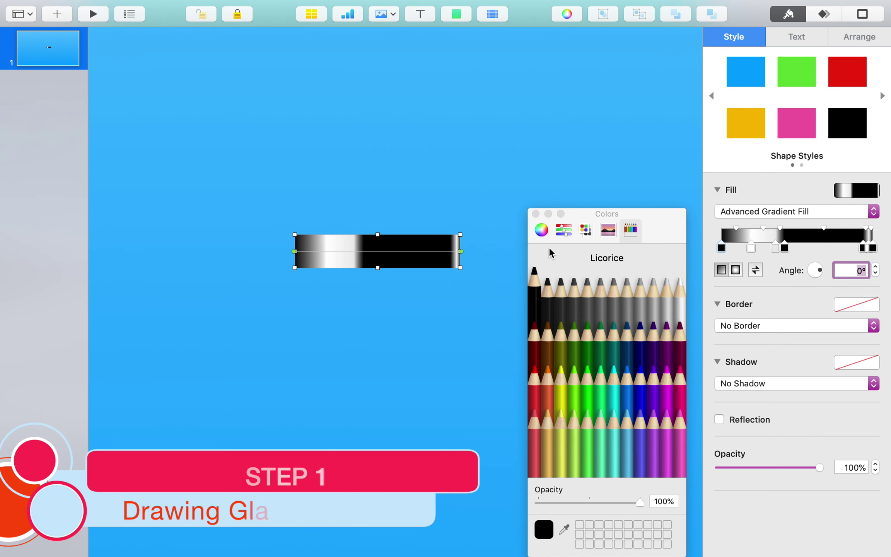
Step: Close the colour picker, move the Snow stop near the gradient's dark start and fine-tune the Mercury stop beside the central black one
left_click(536, 213)
mouse_move(751, 248)
left_mouse_down()
mouse_move(733, 248)
mouse_move(766, 248)
mouse_move(751, 250)
left_mouse_up()
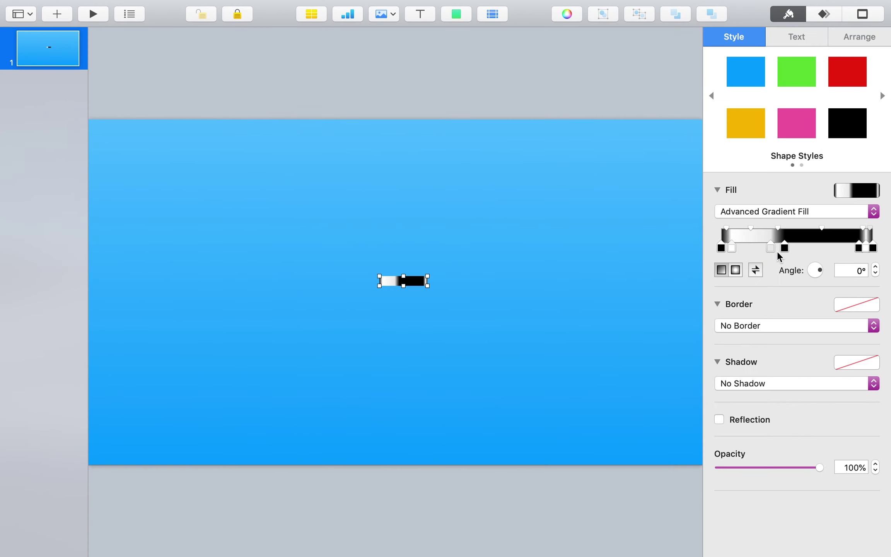
left_click_drag(771, 249, 775, 251)
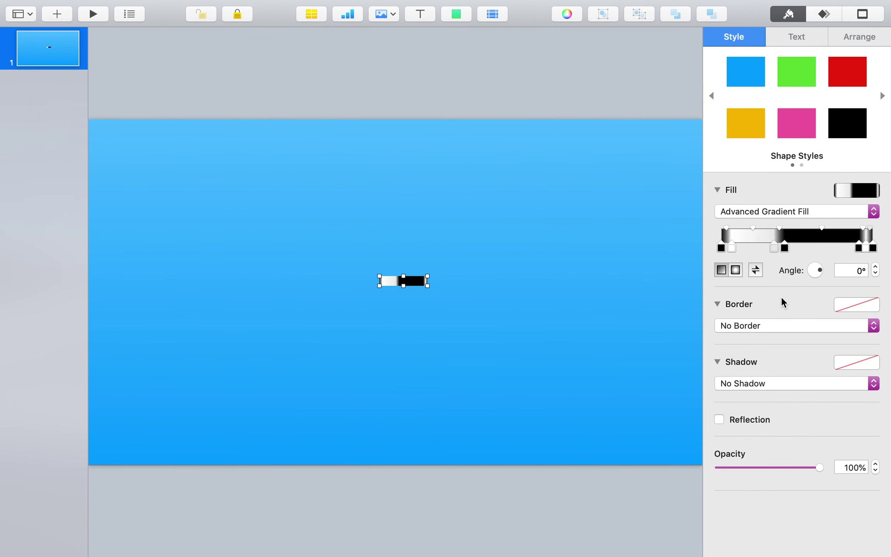
Step: Build a tall tube from copies of the gradient rectangle: a stretched body with a matching cap above and below
left_click_drag(412, 282, 399, 370)
left_click(424, 198)
left_click_drag(423, 198, 423, 371)
Step: Reduce the opacity of the tube body's last gradient stop to 10% and the neighbouring Snow stop to 11%
left_click(414, 293)
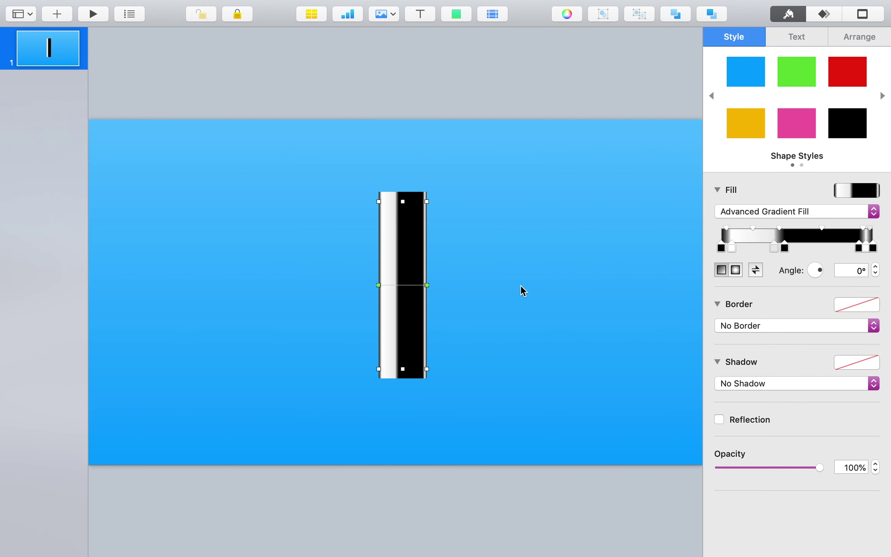
double_click(873, 248)
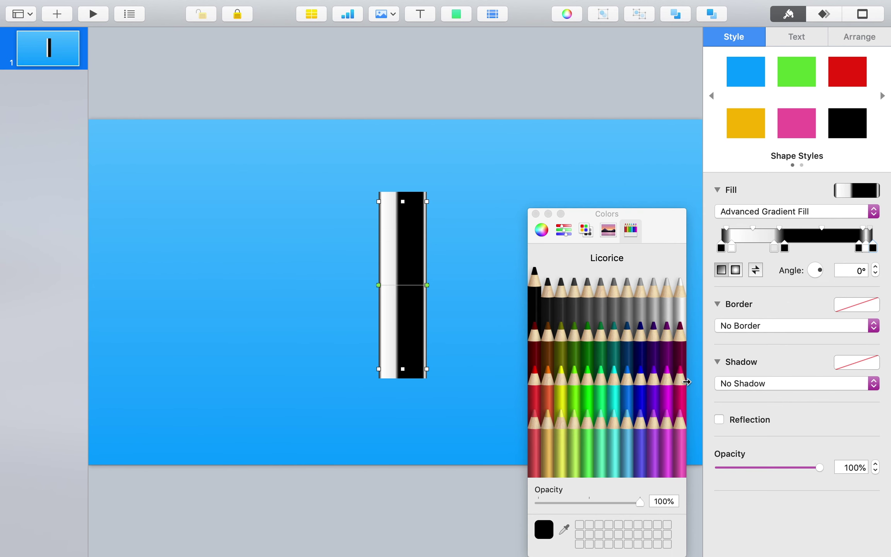
left_click_drag(646, 503, 552, 504)
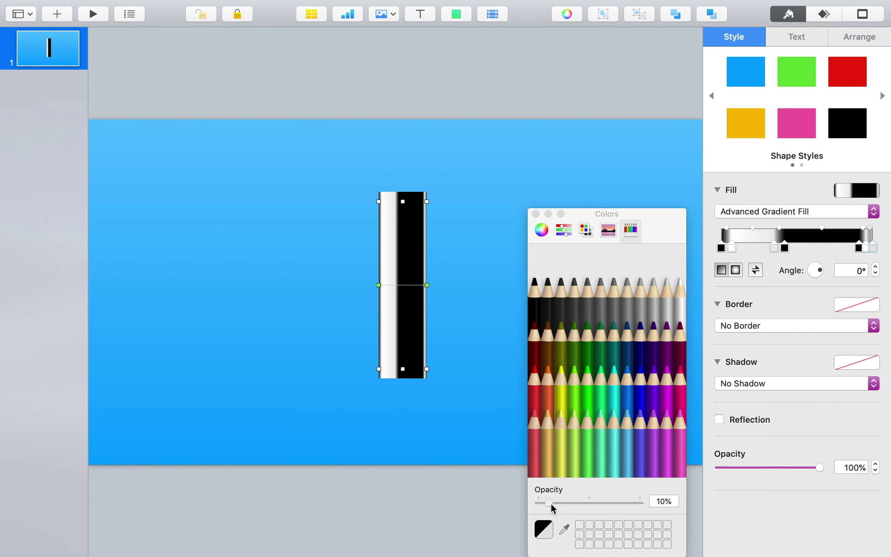
left_click(867, 250)
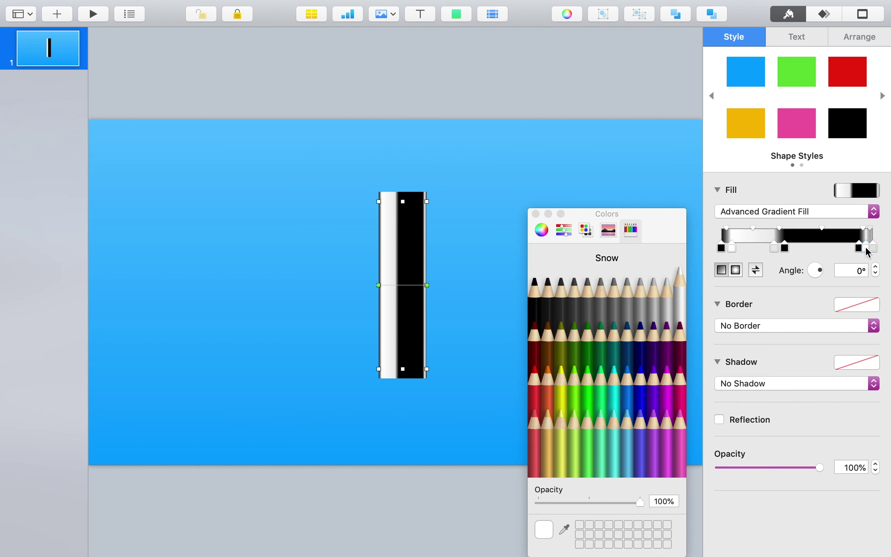
left_click_drag(640, 503, 550, 506)
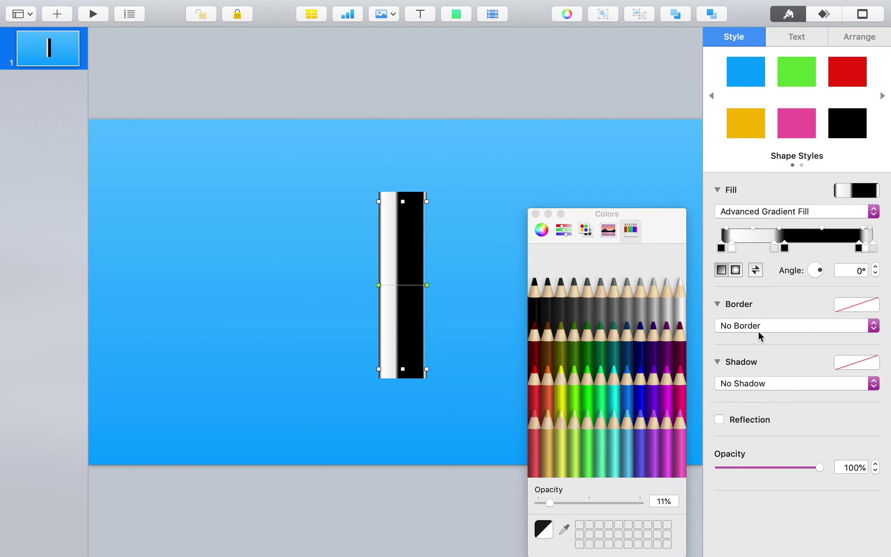
Step: Reduce the opacity of the body gradient's black stop near the end to 12% and the central black stop to 15%
left_click(859, 248)
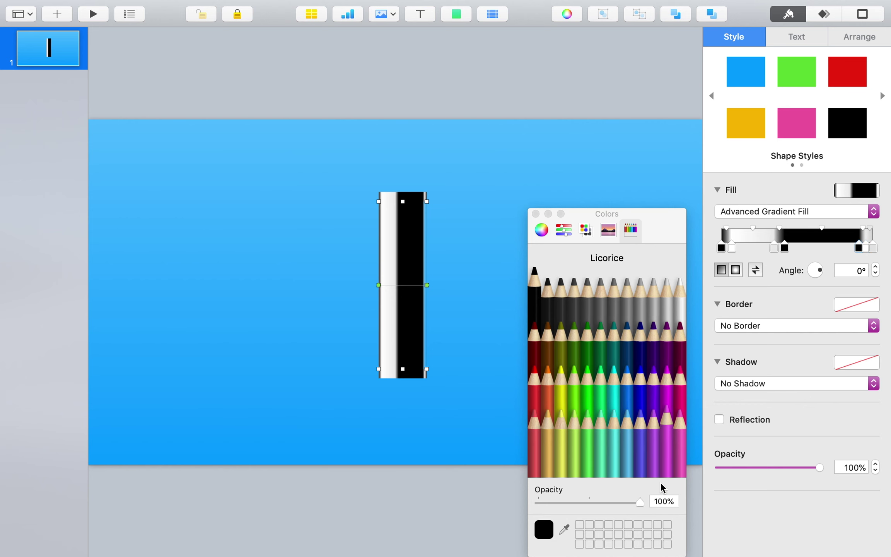
left_click_drag(642, 503, 554, 508)
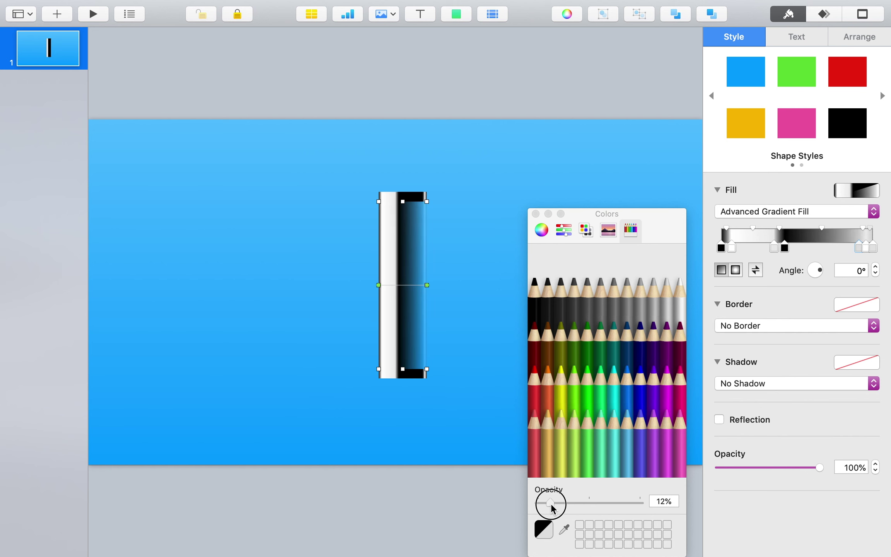
left_click(784, 248)
left_click_drag(637, 509, 555, 509)
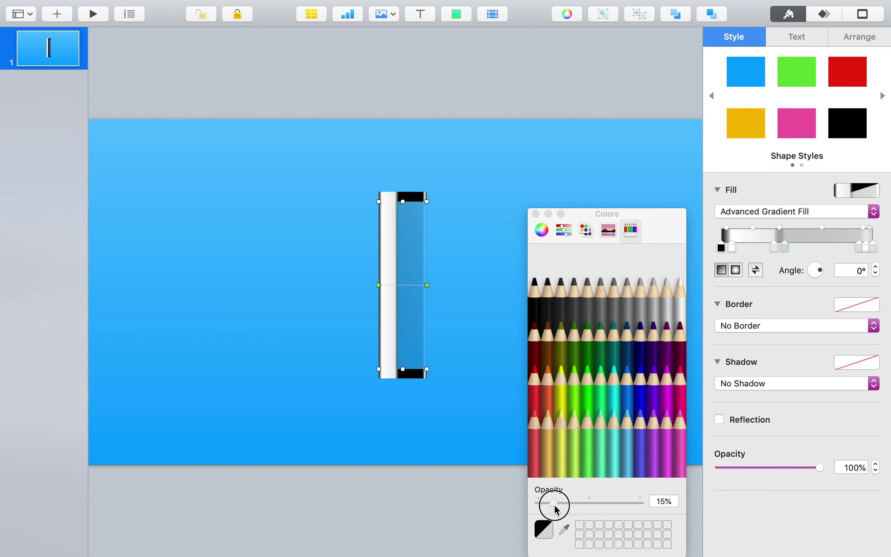
Step: Reduce the opacity of the body gradient's Mercury stop and the Snow stop near its start to 11% each
left_click(774, 248)
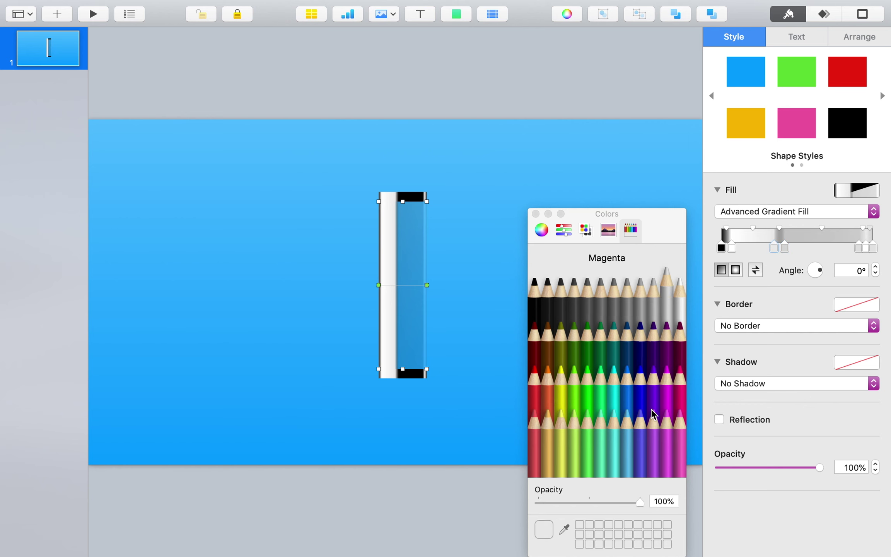
left_click_drag(637, 504, 549, 509)
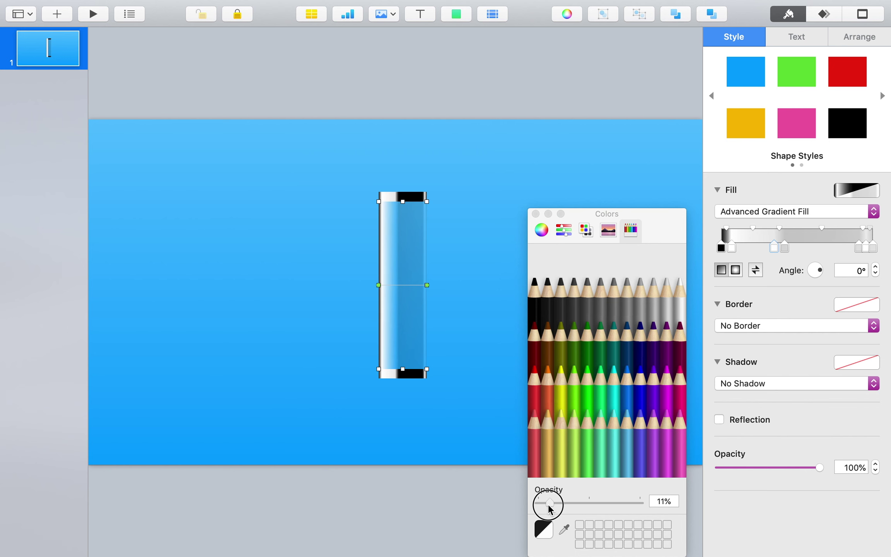
left_click(733, 249)
left_click_drag(640, 503, 551, 507)
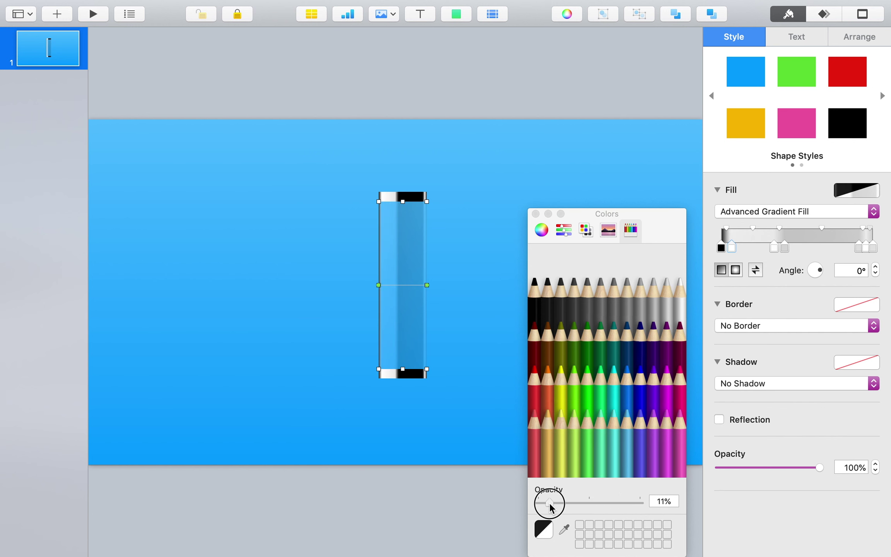
Step: Reduce the opacity of the tube body gradient's first black stop to 11% and close the color picker
left_click(721, 249)
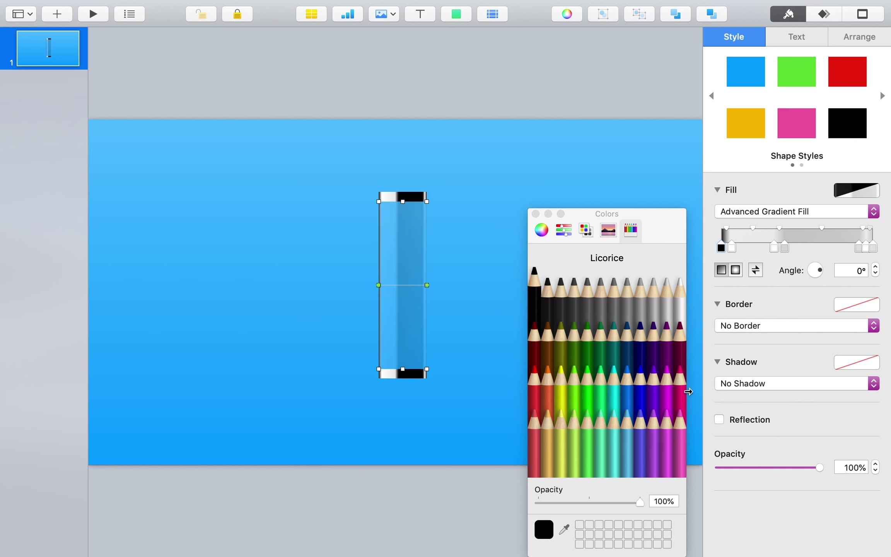
left_click_drag(641, 504, 554, 507)
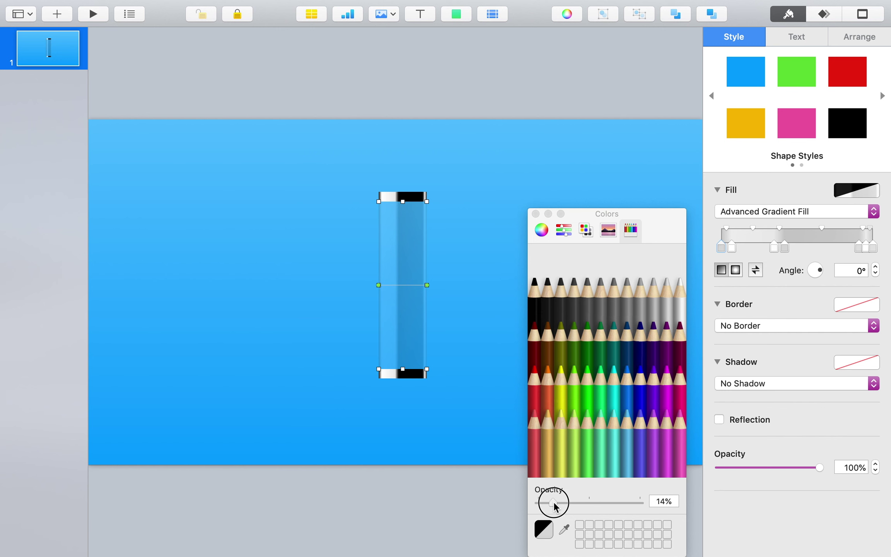
left_click_drag(555, 508, 549, 505)
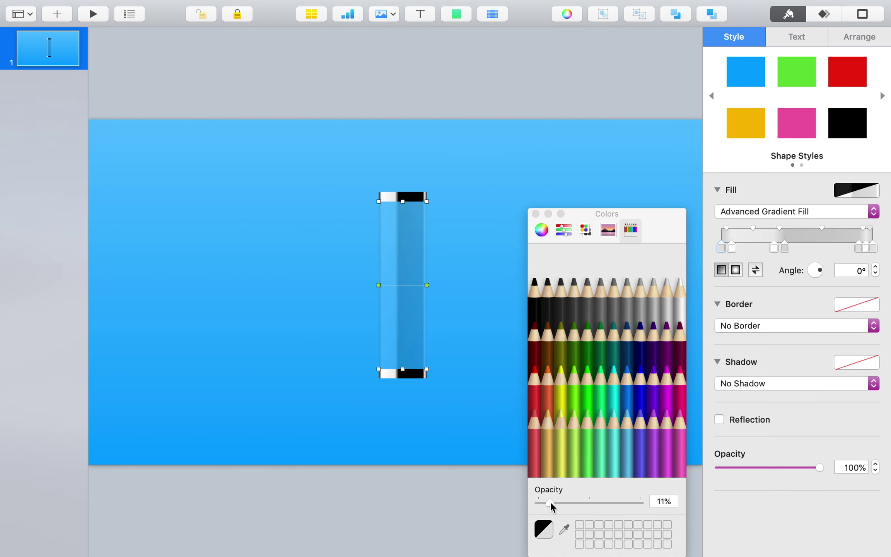
left_click(535, 213)
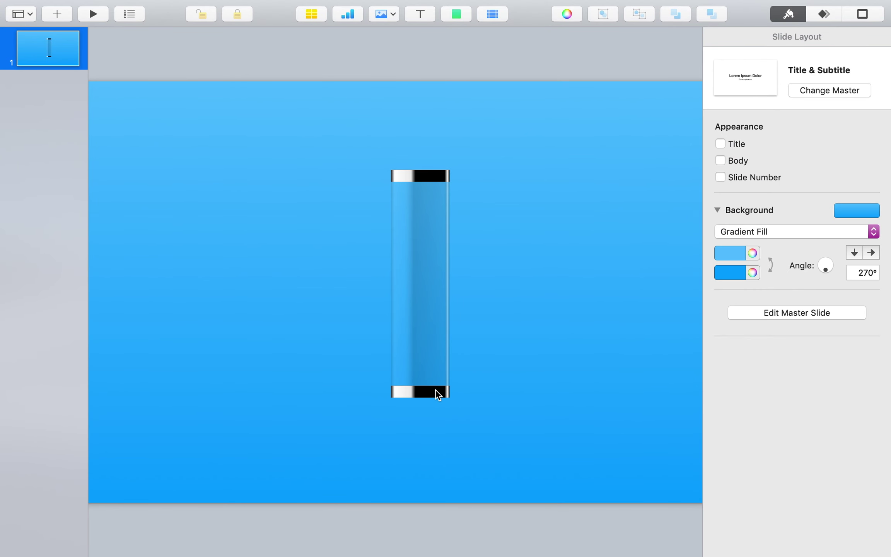
Step: Place a copy of the lower cap directly above it and recolour its first gradient stop with the red Rounded swatch
mouse_move(437, 394)
left_mouse_down()
mouse_move(435, 370)
mouse_move(436, 381)
left_mouse_up()
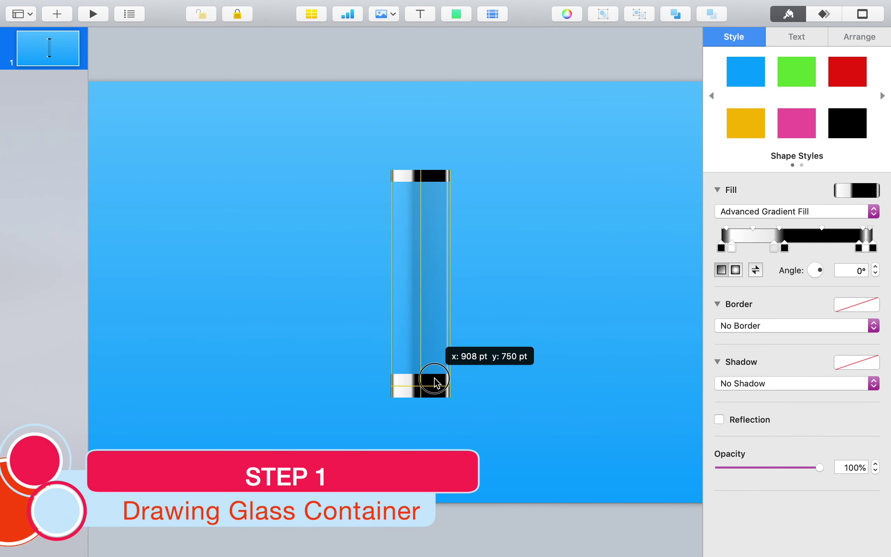
left_click_drag(436, 383, 437, 383)
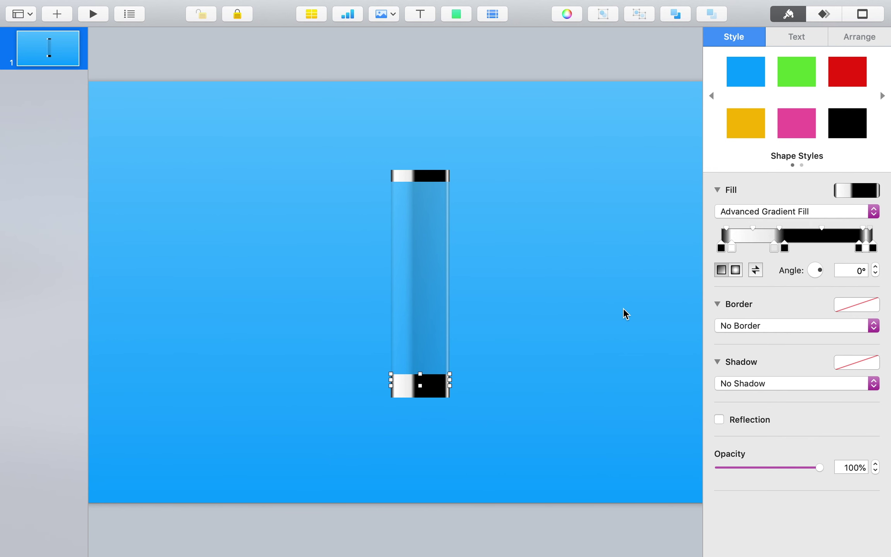
double_click(722, 247)
left_click_drag(665, 231, 661, 176)
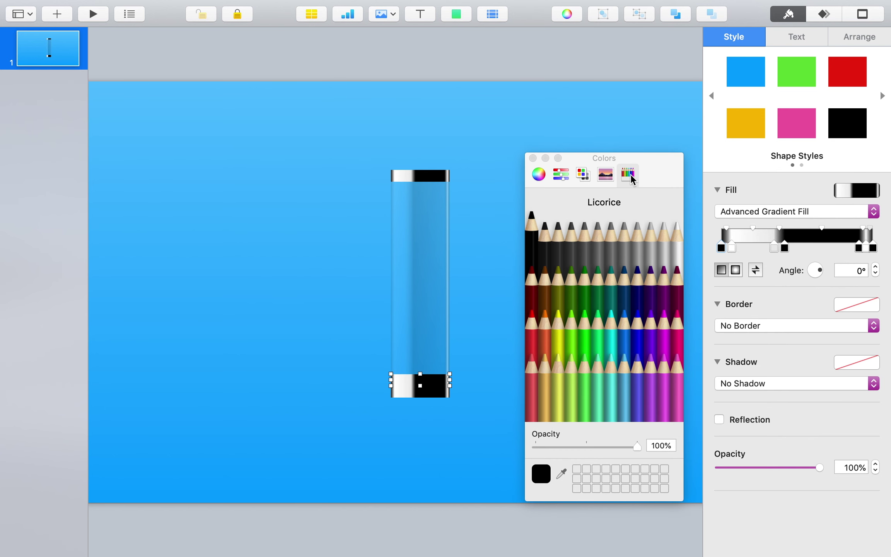
left_click(583, 175)
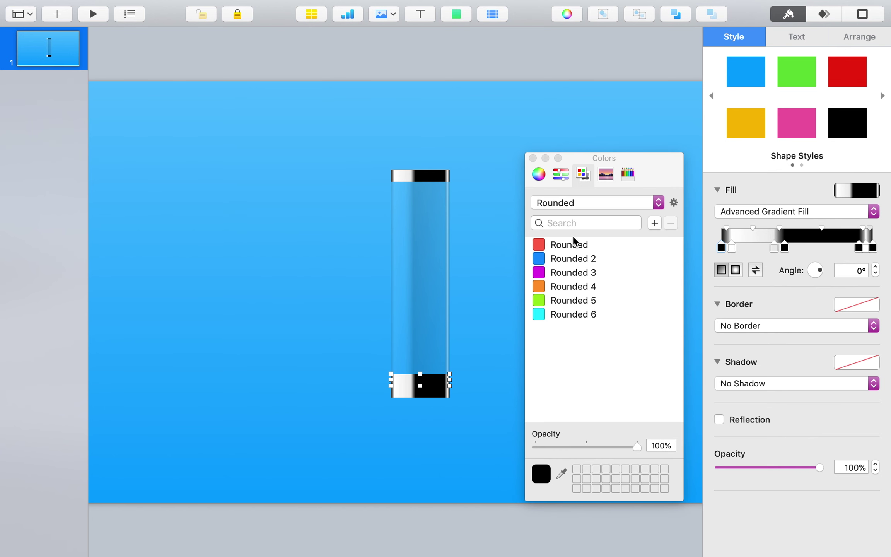
left_click(572, 245)
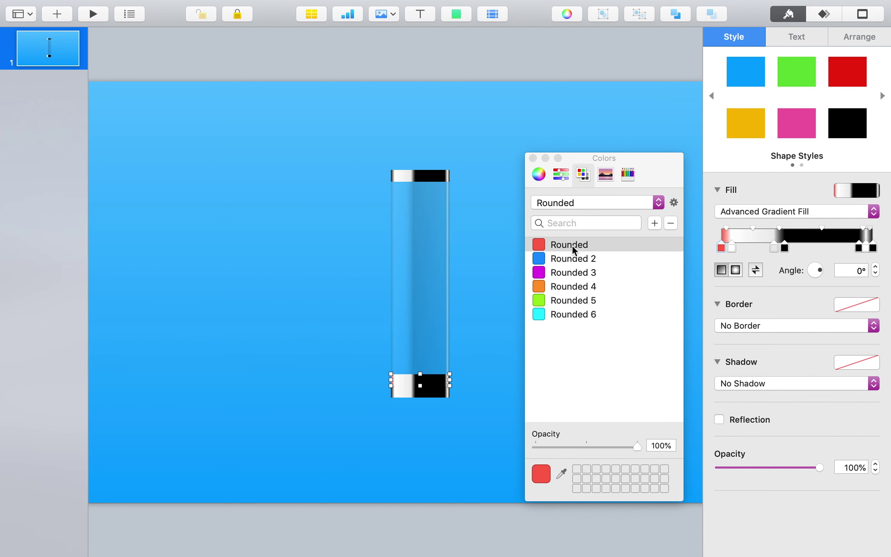
Step: Recolour the copied band's three remaining black gradient stops with the red Rounded swatch
left_click(785, 248)
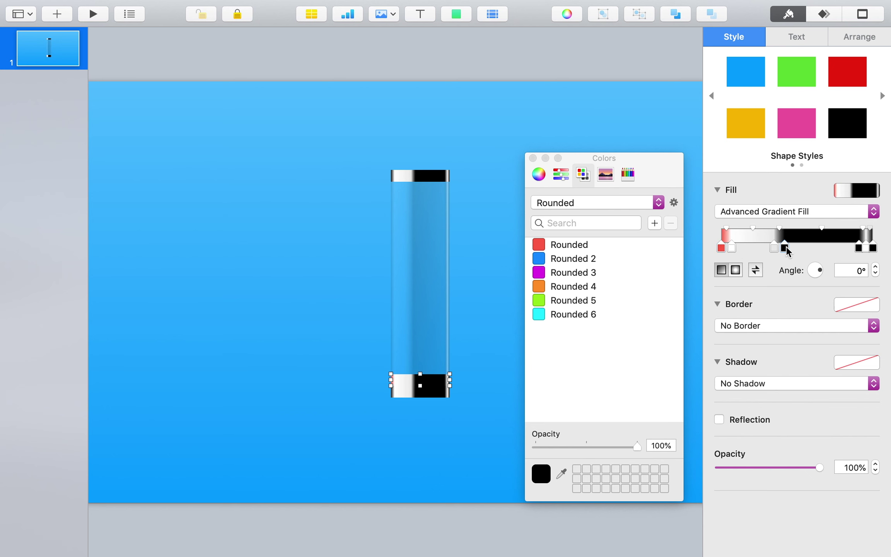
left_click(587, 247)
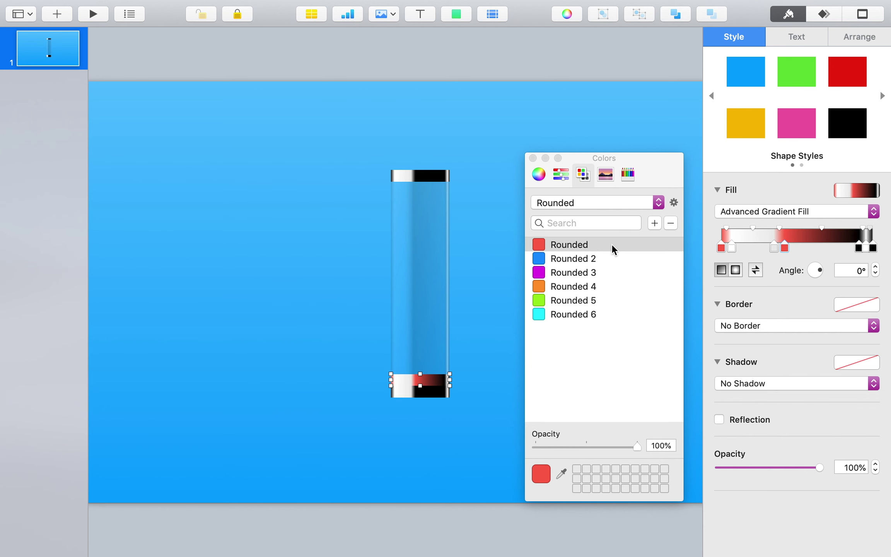
left_click(858, 249)
left_click(573, 246)
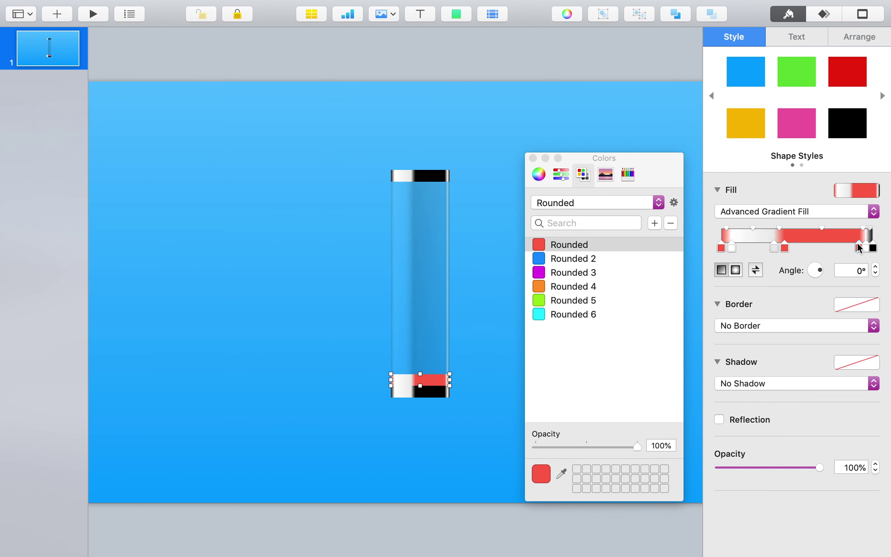
left_click(873, 248)
left_click(575, 244)
Step: Recolour the two light gradient stops in the first half of the band's fill with the red Rounded swatch
left_click(732, 248)
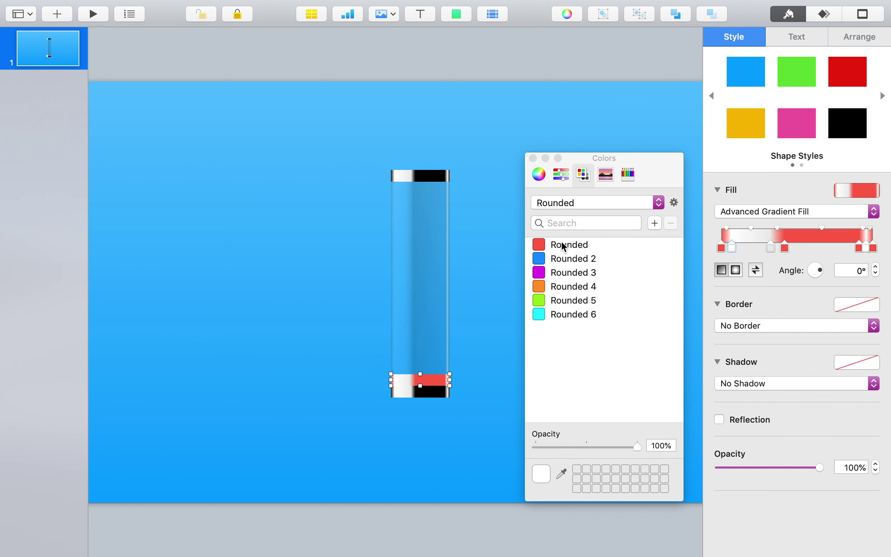
left_click(561, 243)
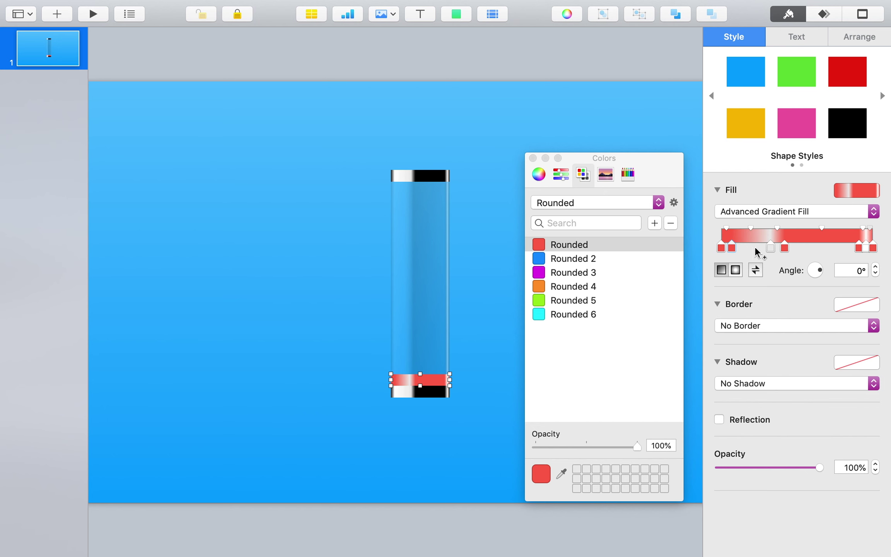
left_click(769, 248)
left_click(583, 245)
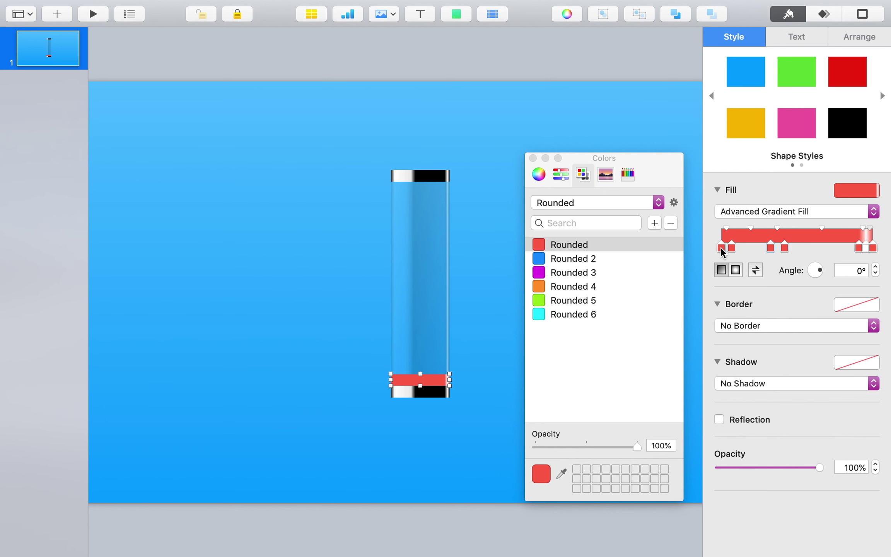
Step: Darken the first, central, near-end and last stops of the red band's gradient to a deep red
left_click(542, 174)
left_click_drag(538, 412, 575, 413)
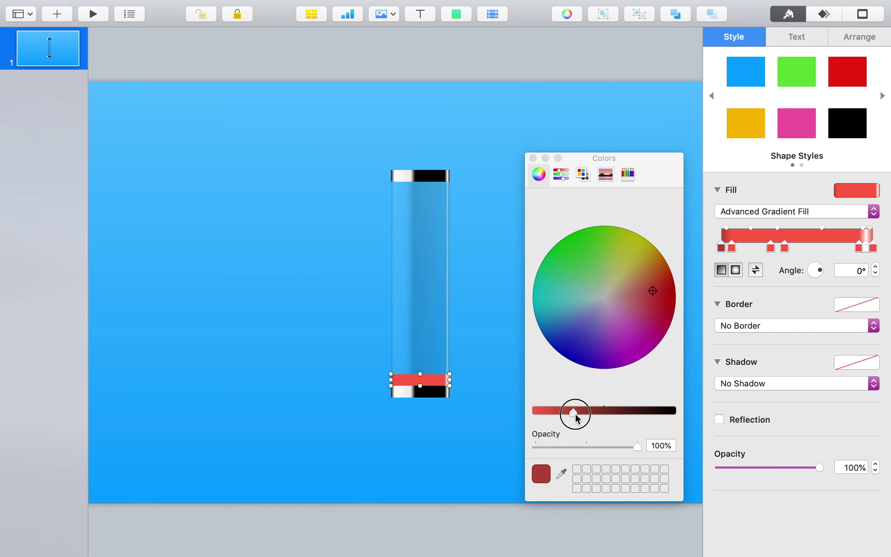
left_click(786, 247)
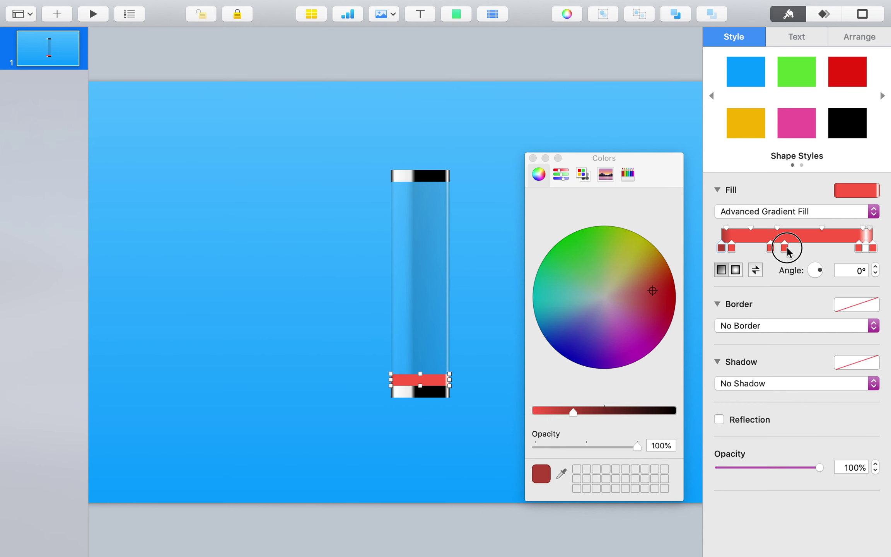
left_click_drag(537, 412, 580, 414)
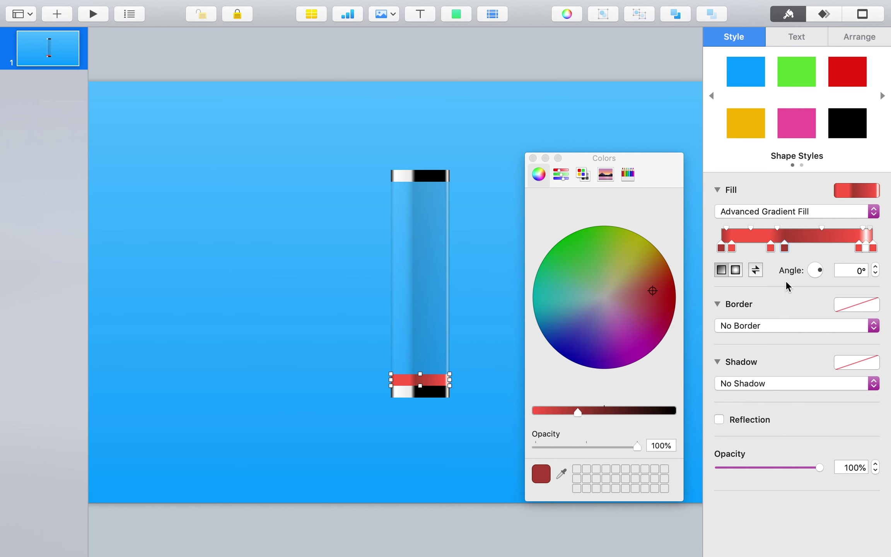
left_click(859, 249)
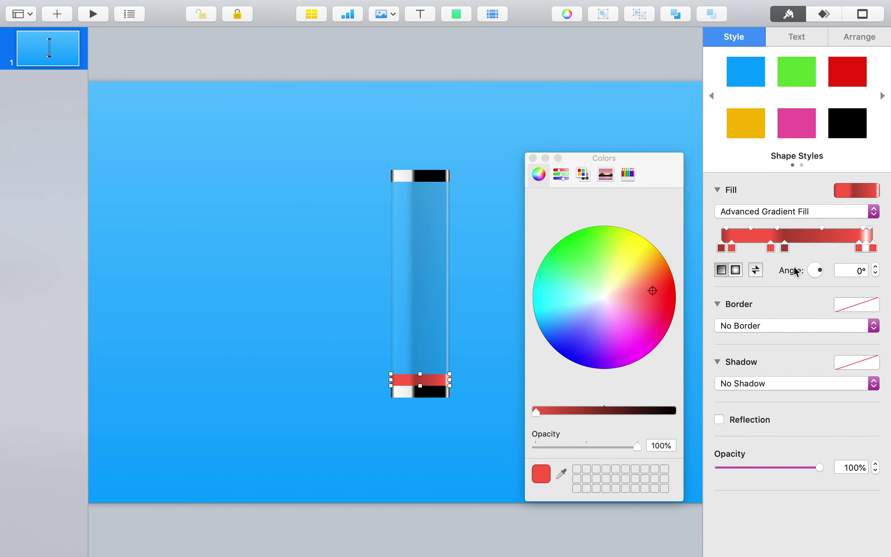
left_click_drag(536, 412, 579, 412)
left_click(875, 249)
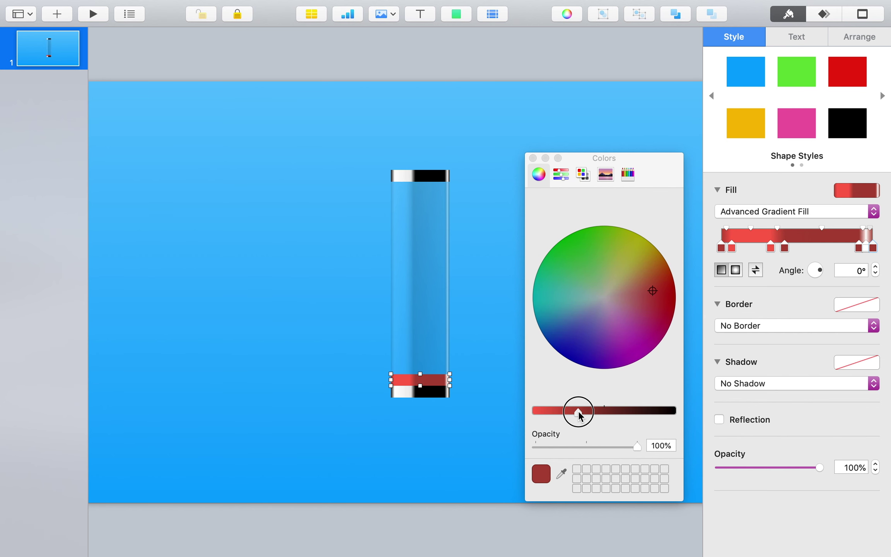
Step: Recolour the white stop near the end of the band's gradient with the red Rounded swatch and adjust its brightness
left_click(863, 248)
left_click(584, 177)
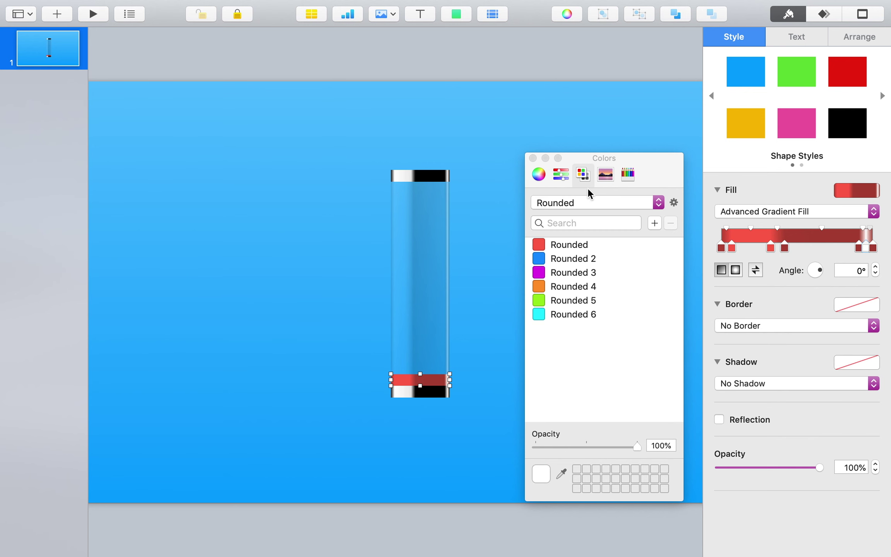
left_click(575, 246)
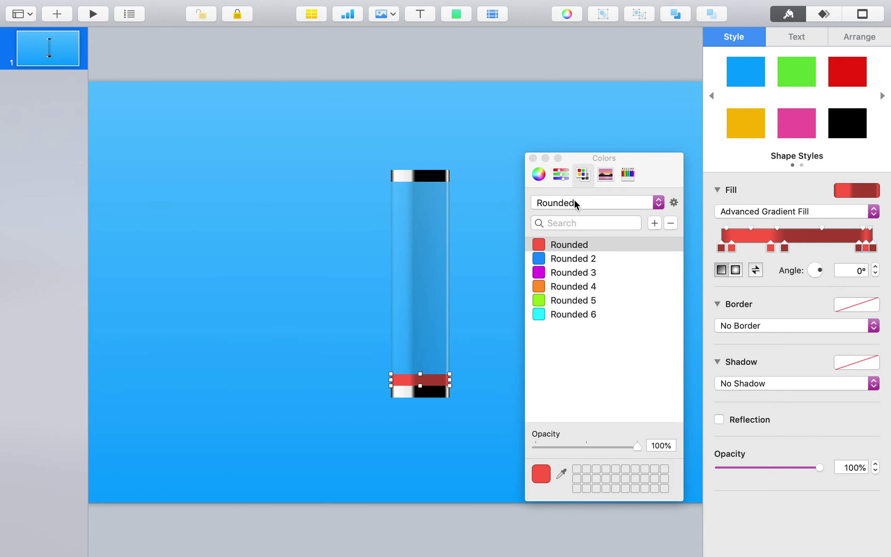
left_click(538, 174)
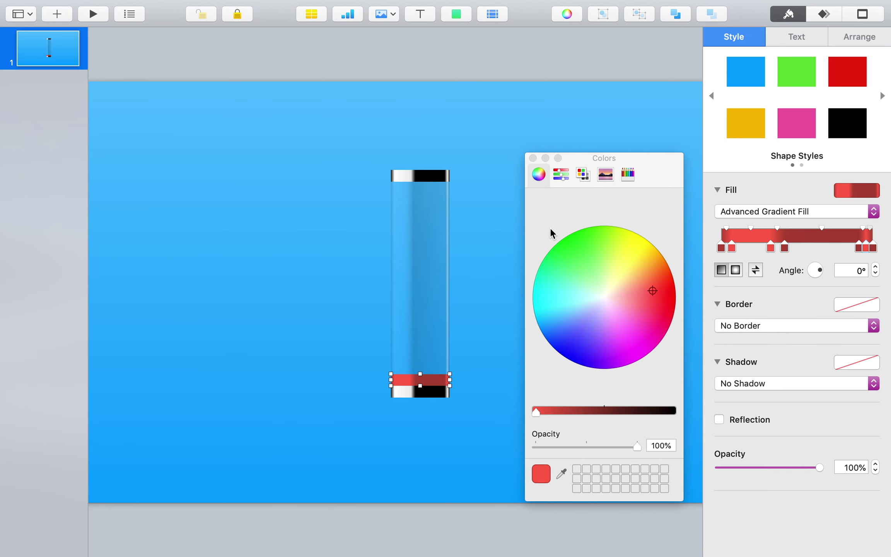
left_click_drag(536, 411, 571, 411)
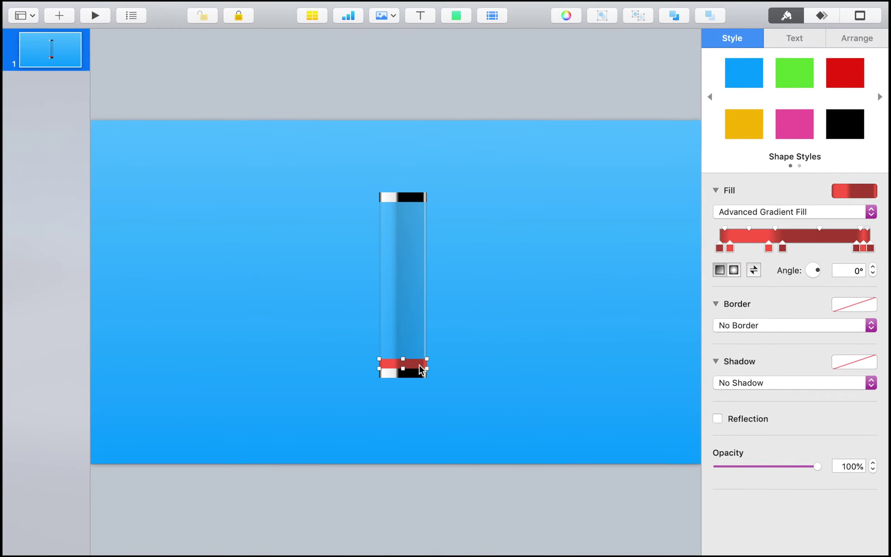
Step: Send the red band to the back, behind the glass tube, and deselect it
right_click(419, 365)
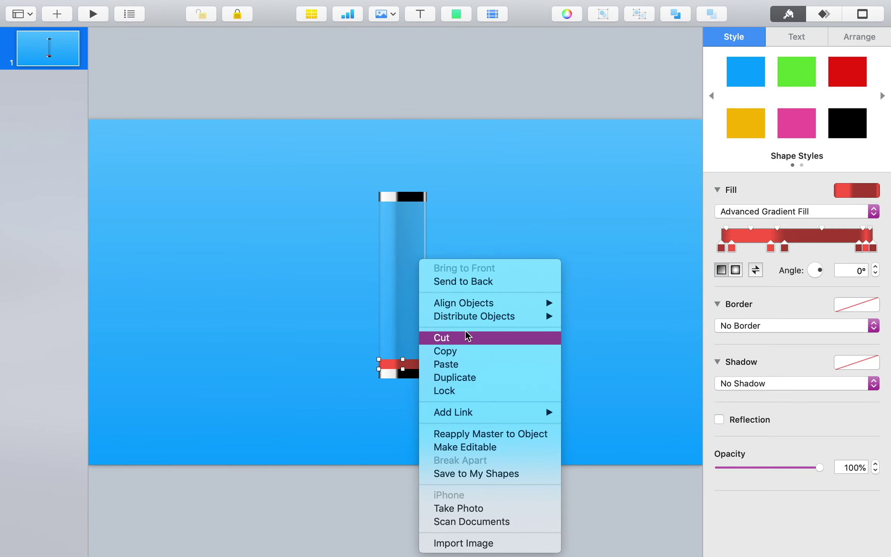
left_click(500, 282)
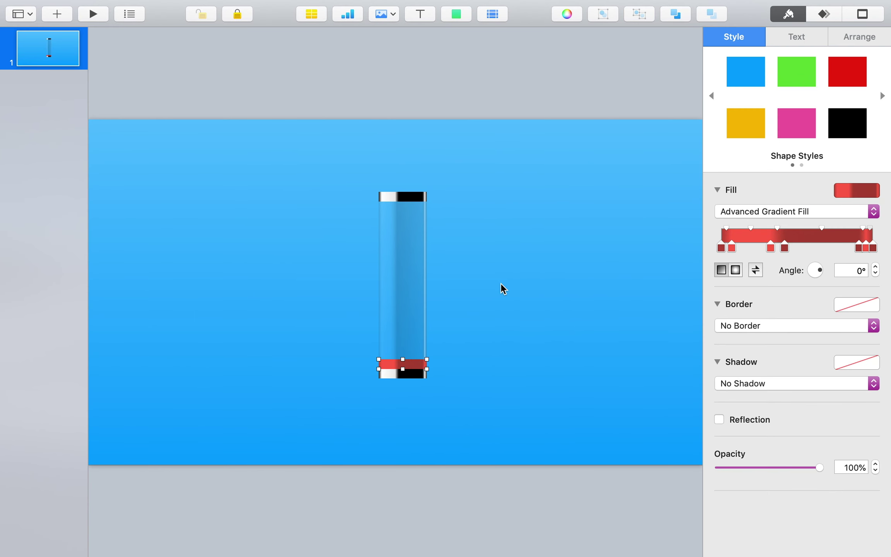
left_click(479, 371)
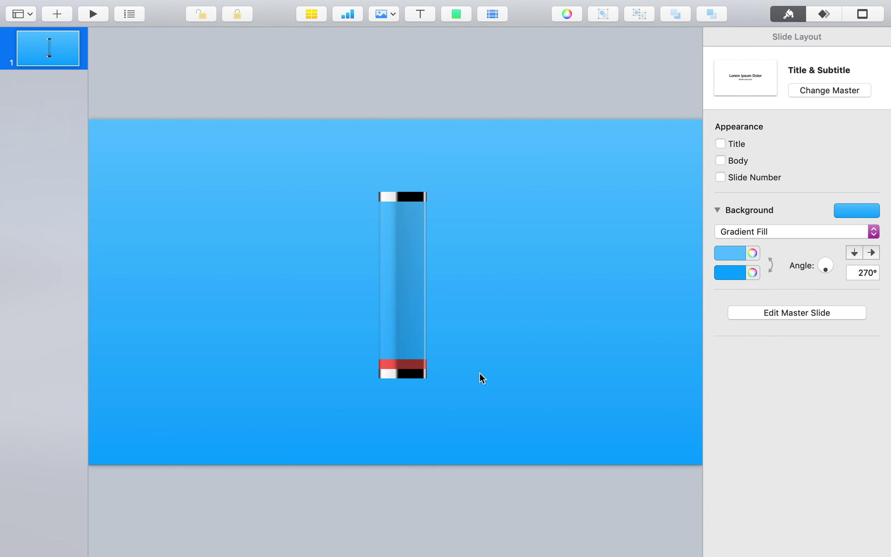
Step: Show the object list and group the tube's three rectangles, leaving out the red band
left_click(130, 13)
left_click(130, 70)
left_click(133, 35, "shift")
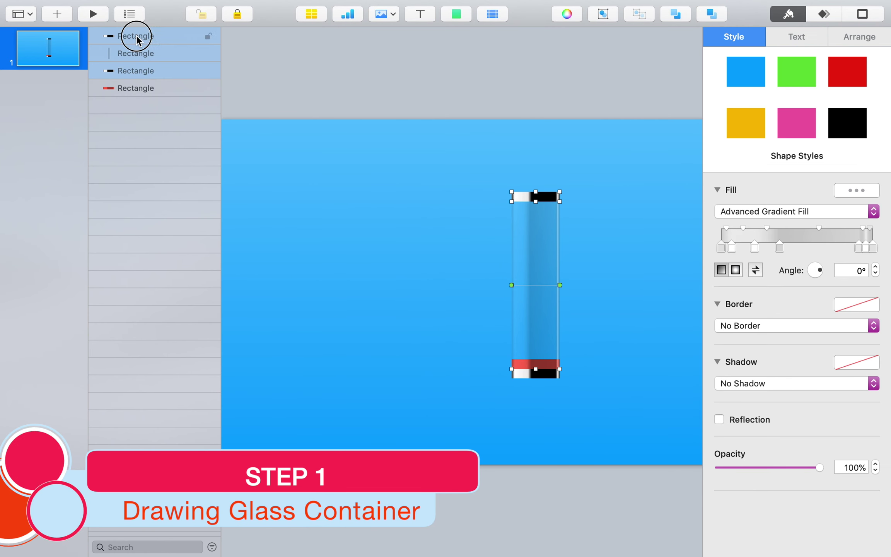
left_click(604, 14)
Step: Group the tube group together with the red rectangle and narrow the object list
left_click(147, 53)
left_click(143, 37, "shift")
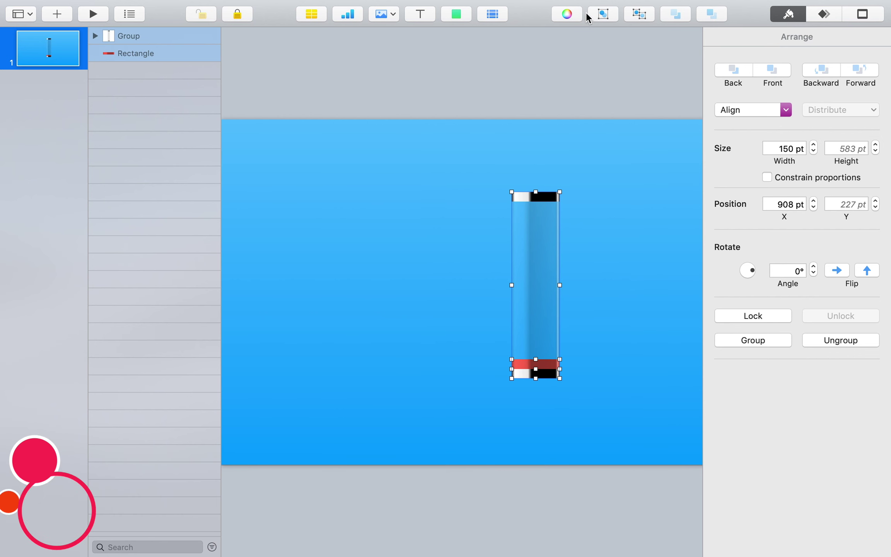
left_click(603, 14)
left_click(417, 227)
left_click_drag(219, 108, 140, 107)
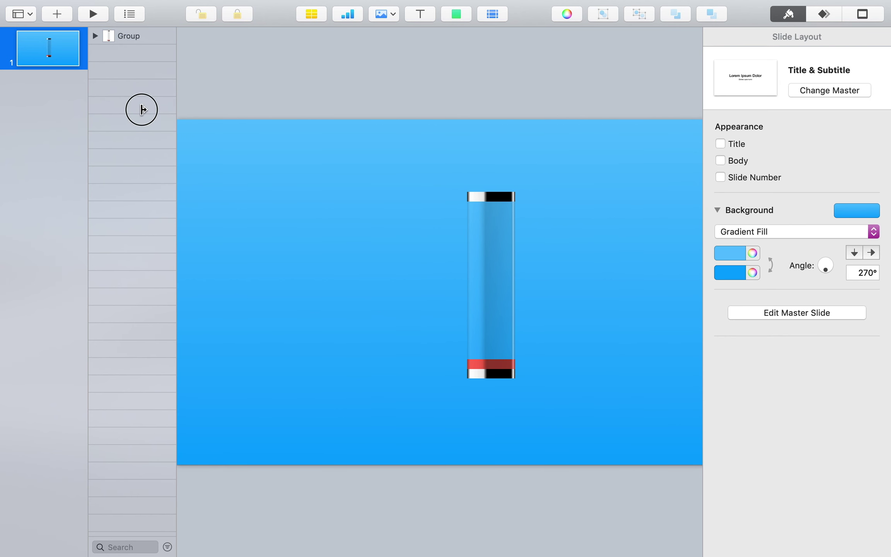
Step: Duplicate the tube group into a row of six and shift the first tube to x 198 pt
left_click(449, 335)
left_click_drag(449, 335, 268, 329)
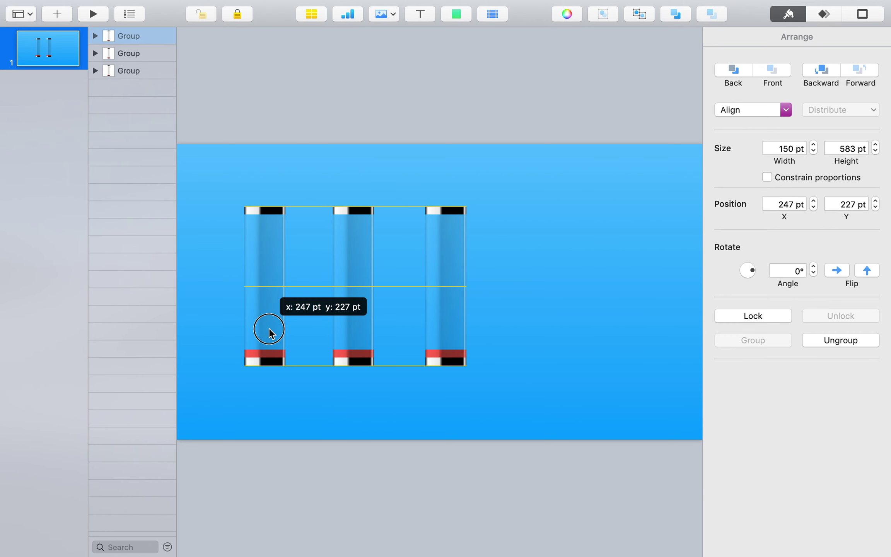
left_click_drag(448, 313, 642, 315)
left_click_drag(282, 314, 269, 315)
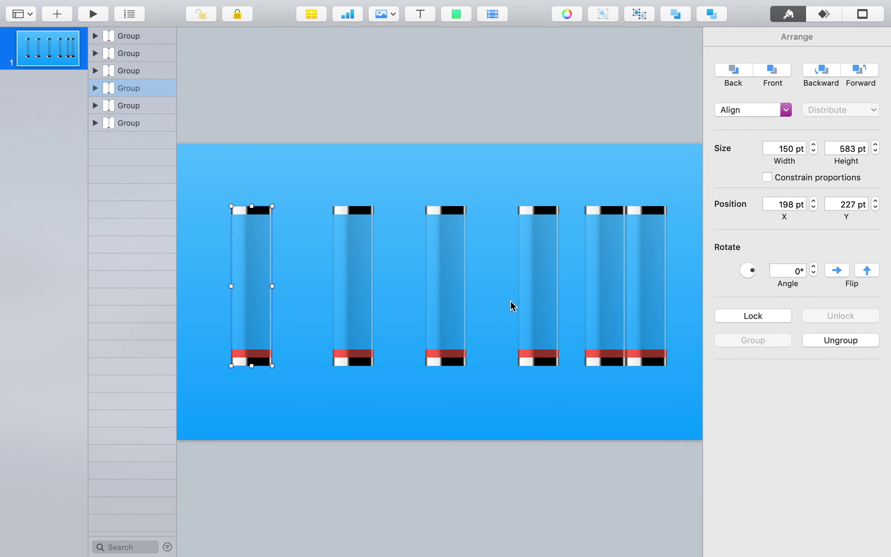
Step: Reposition the last two tubes in the row so that a gap separates them
left_click(658, 311)
left_click(608, 312, "shift")
left_click_drag(608, 313, 649, 312)
left_click(662, 316)
left_click_drag(669, 393, 539, 367)
Step: Distribute all six tubes horizontally and move the whole row down to y 328 pt
key("super+a")
left_click(841, 109)
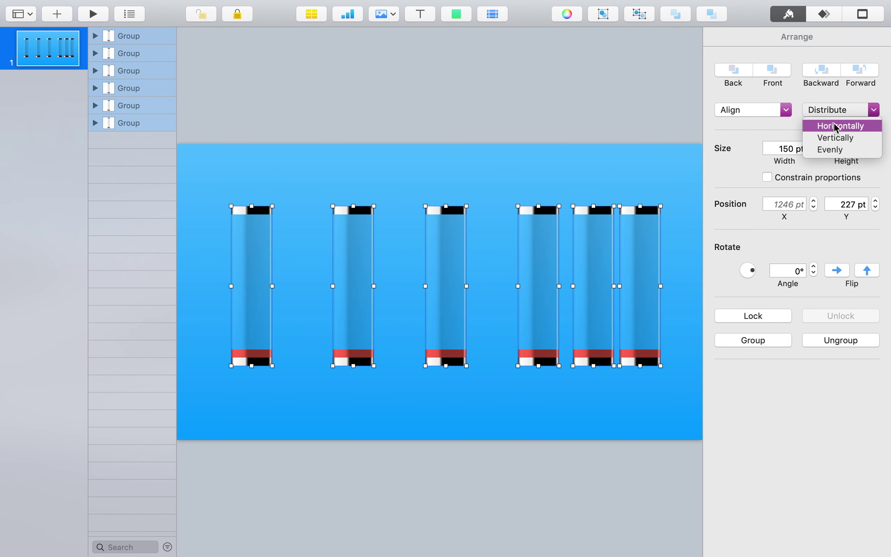
left_click(831, 126)
left_click_drag(485, 339, 485, 365)
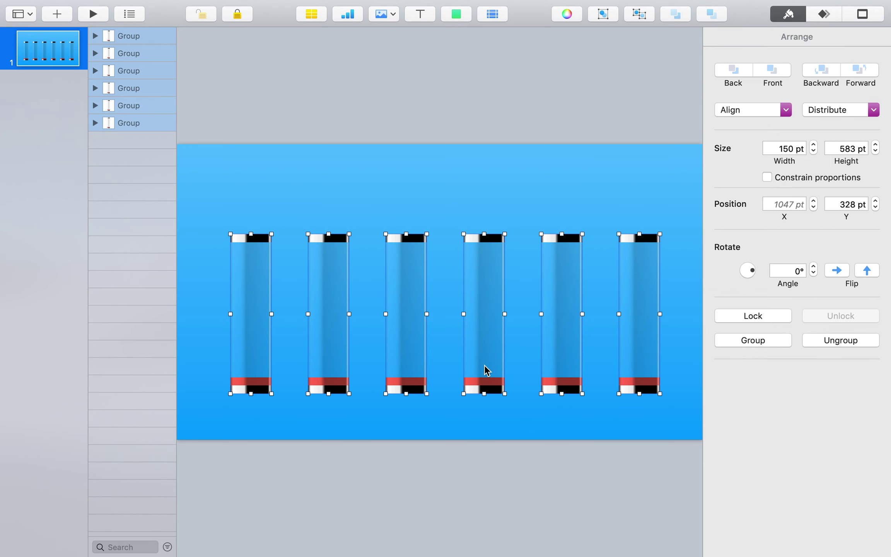
Step: Ungroup all six tubes so that each red band is separate from its glass container group
left_click(640, 13)
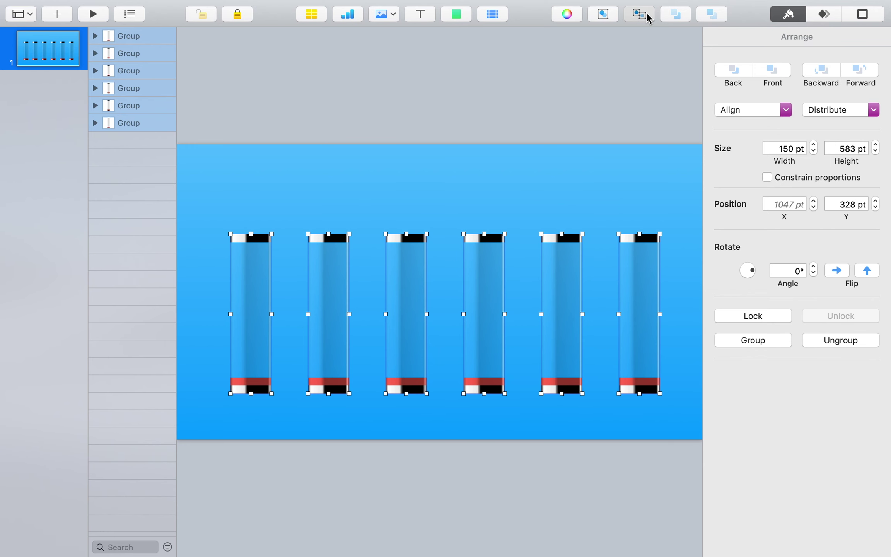
left_click(334, 185)
left_click(243, 377)
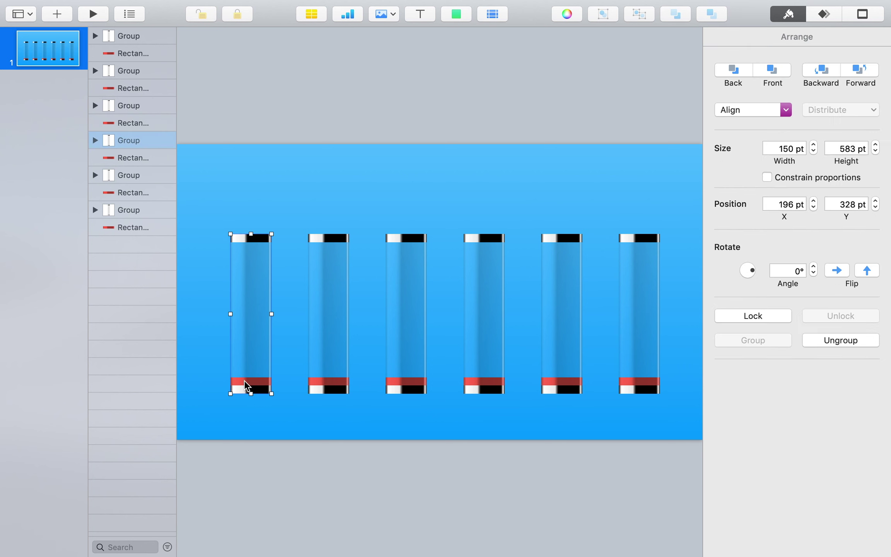
Step: Recolor every gradient stop of the second tube's red band with the blue Rounded 2 palette color
left_click(123, 176)
left_click(113, 193)
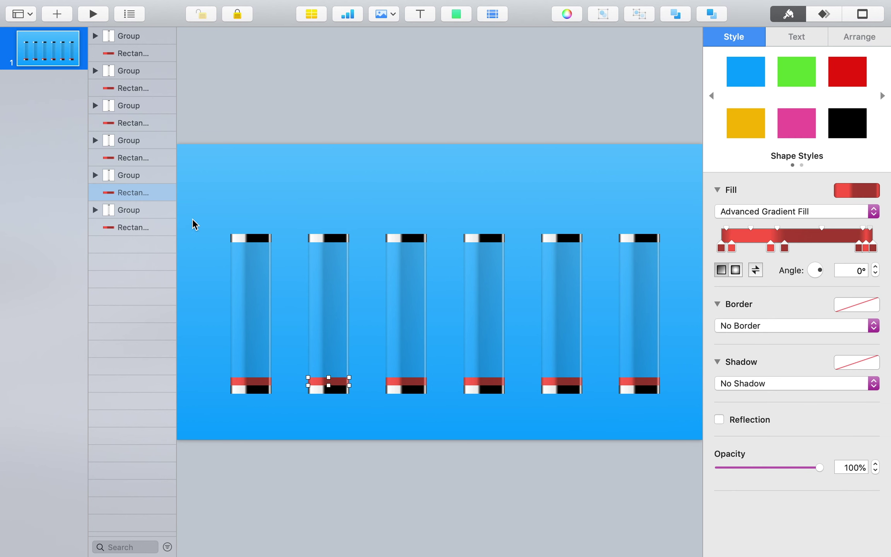
left_click(770, 247)
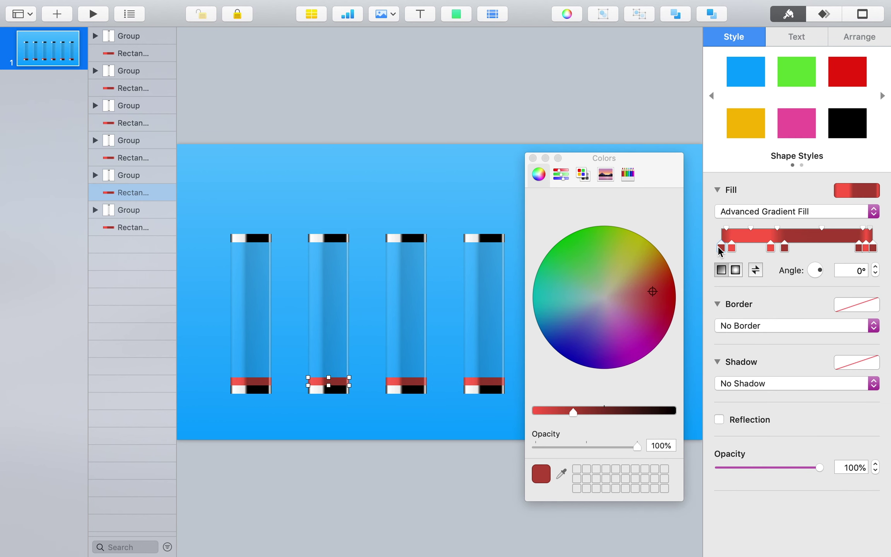
left_click(585, 176)
left_click(575, 259)
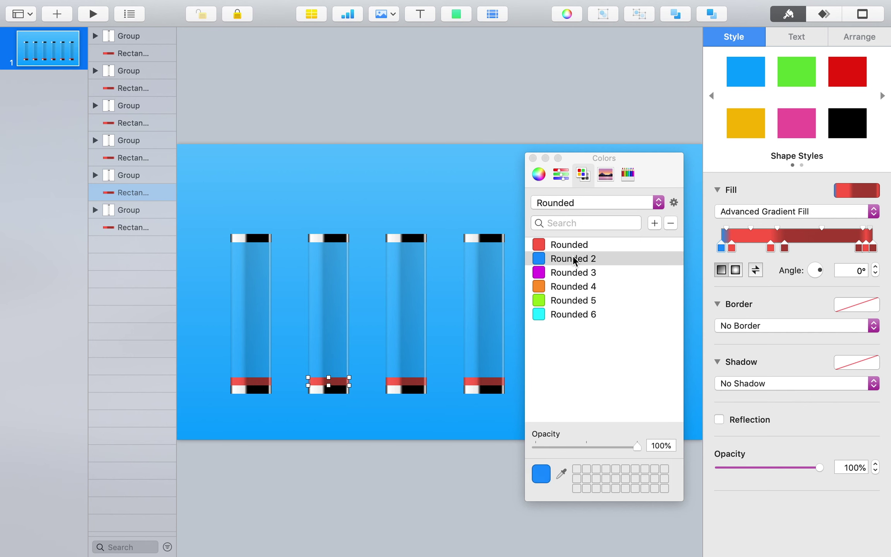
left_click_drag(557, 265, 732, 246)
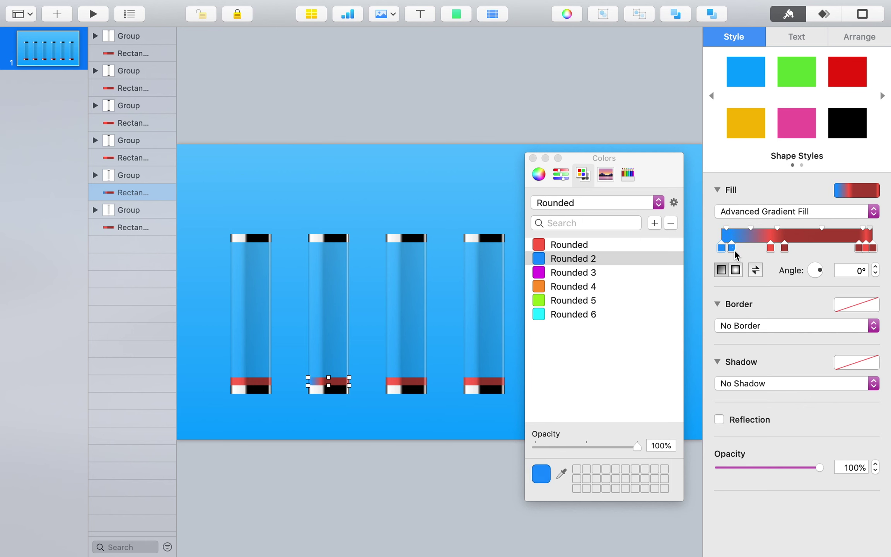
left_click_drag(563, 258, 867, 246)
left_click_drag(619, 263, 866, 246)
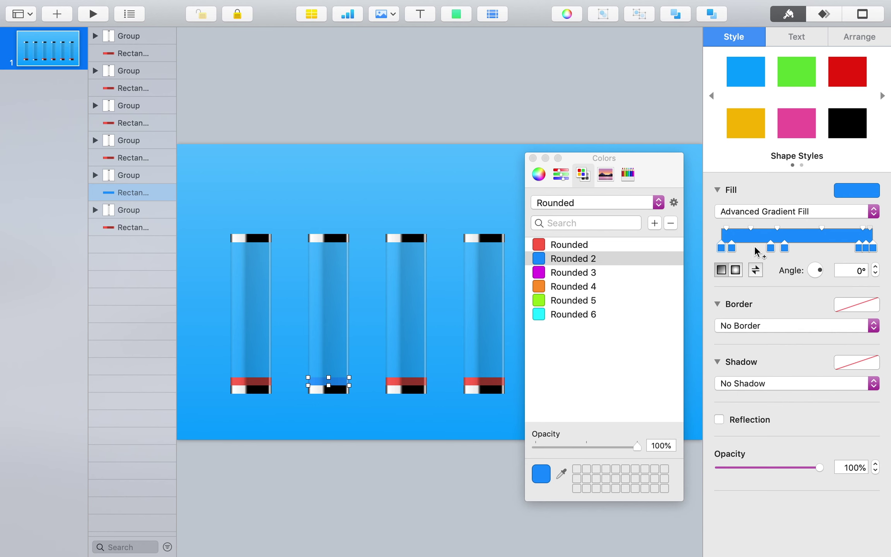
Step: Darken the fourth gradient stop of the second tube's blue band using the color wheel's brightness control
left_click(542, 180)
left_click_drag(530, 413, 591, 413)
left_click(784, 248)
Step: Try darkening the last two gradient stops of the second tube's blue band and fine-tuning their brightness
left_click(861, 248)
left_click(874, 248)
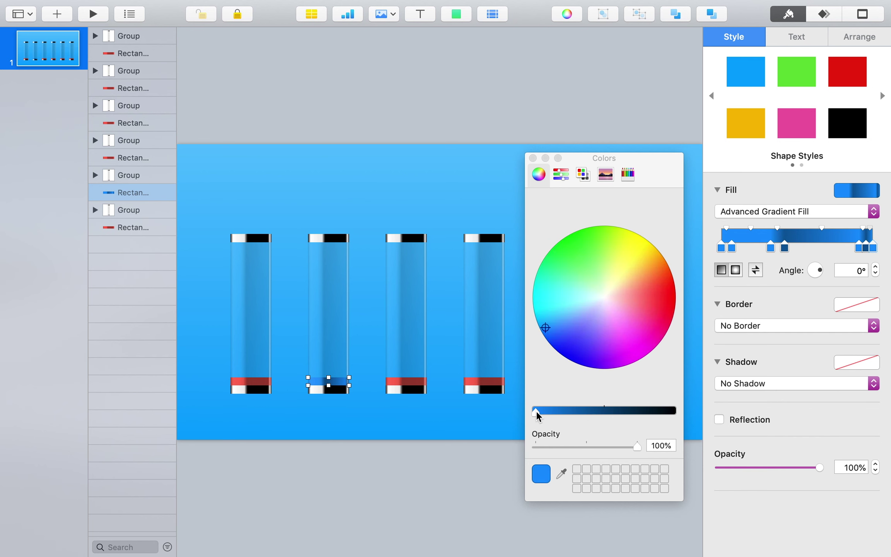
left_click_drag(536, 414, 596, 413)
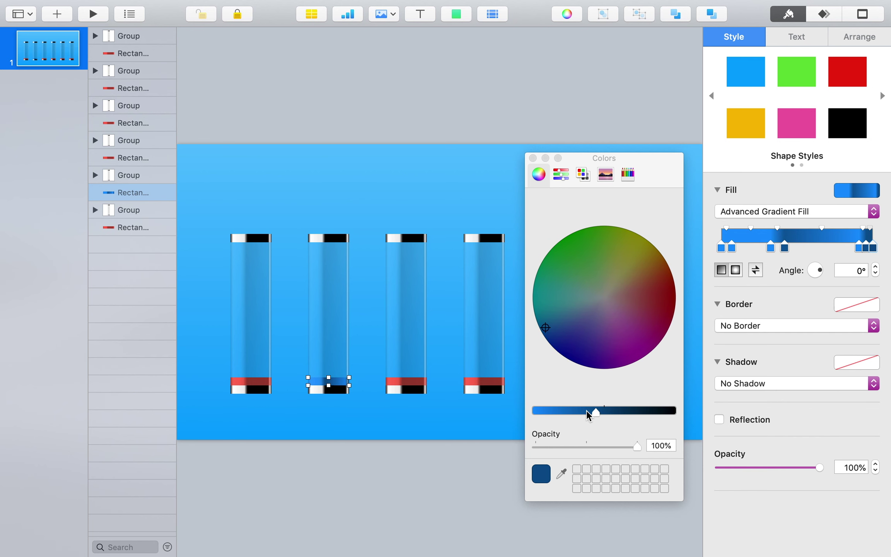
left_click(498, 425)
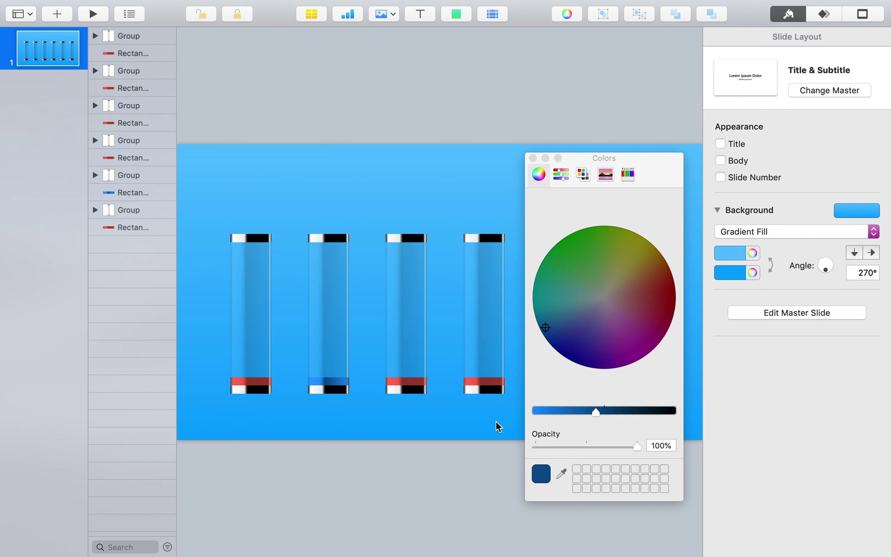
left_click_drag(596, 413, 589, 417)
left_click(328, 386)
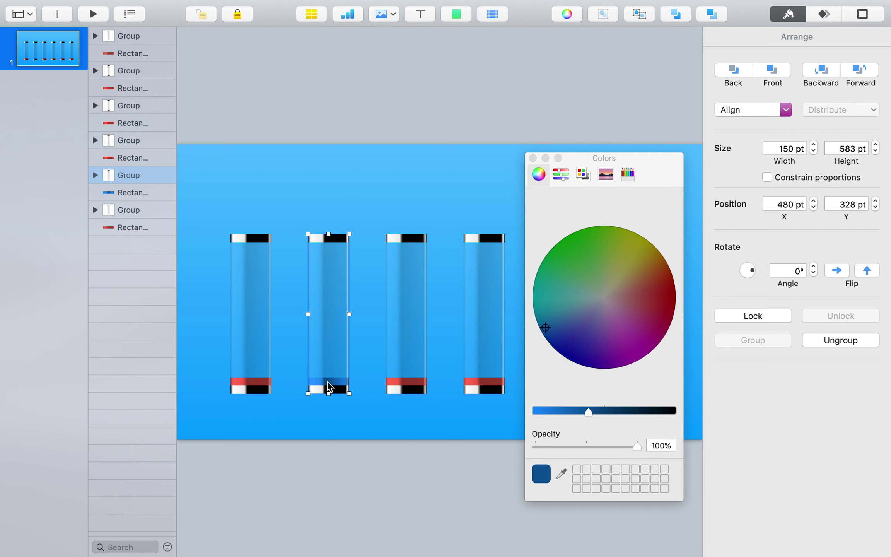
left_click(150, 193)
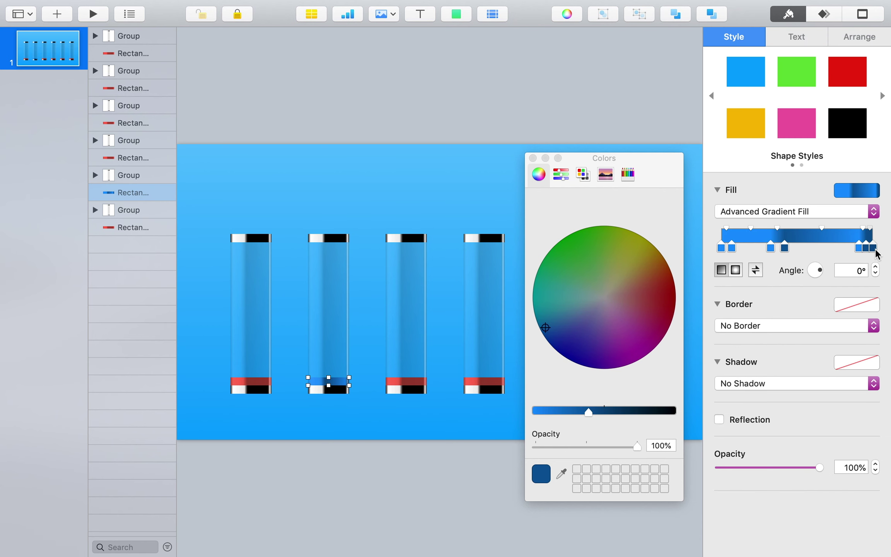
left_click(876, 249)
mouse_move(598, 415)
left_mouse_down()
mouse_move(572, 415)
mouse_move(583, 414)
left_mouse_up()
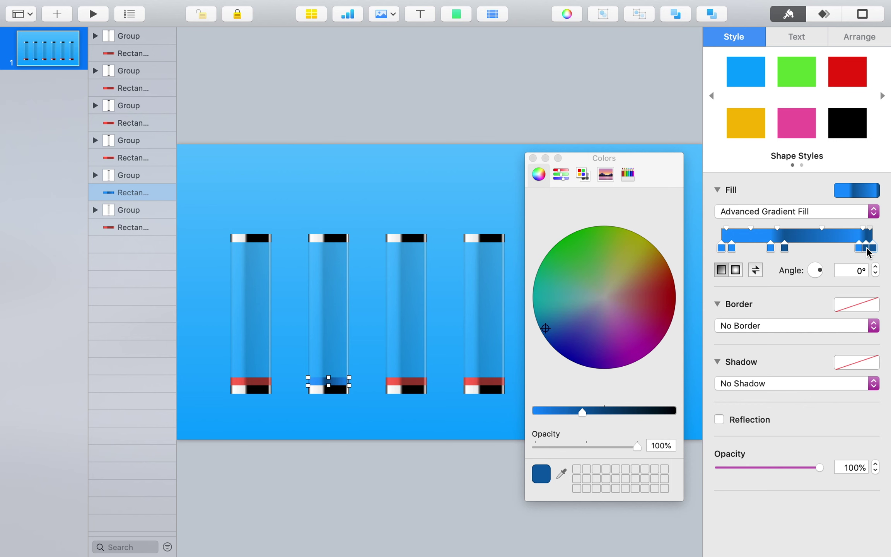
Step: Undo the recent darkening of the last two gradient stops in the blue band
key("super+z")
key("super+z")
key("super+z")
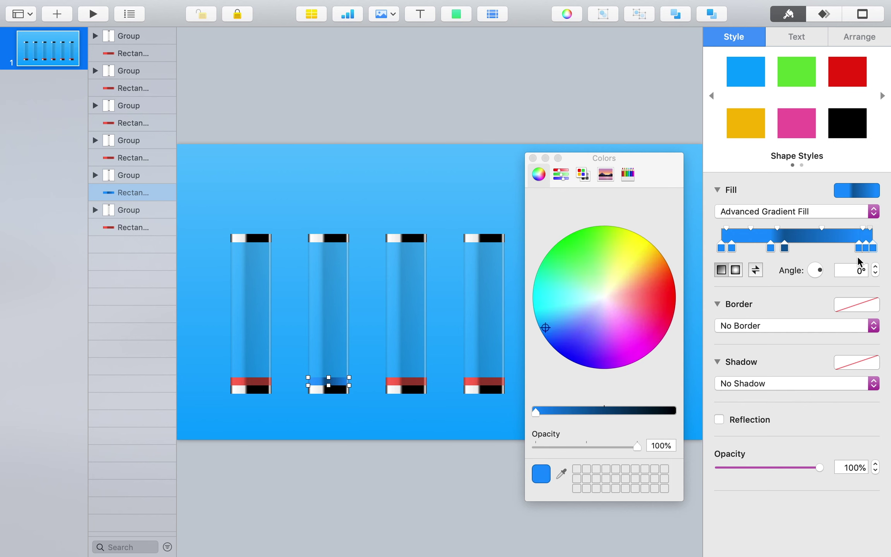
Step: Darken the fifth and seventh gradient stops of the second tube's blue band to a matching dark blue
left_click_drag(541, 418, 580, 416)
left_click(583, 413)
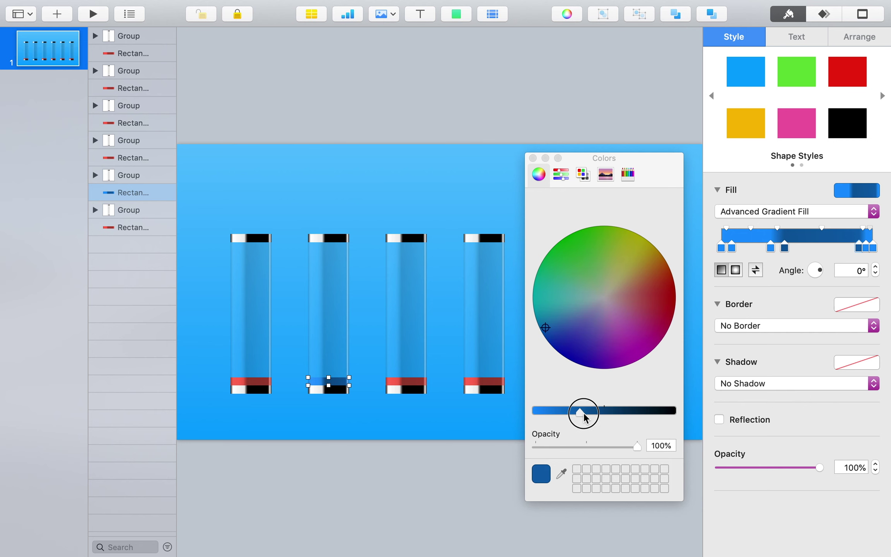
left_click(873, 248)
left_click_drag(538, 418, 582, 417)
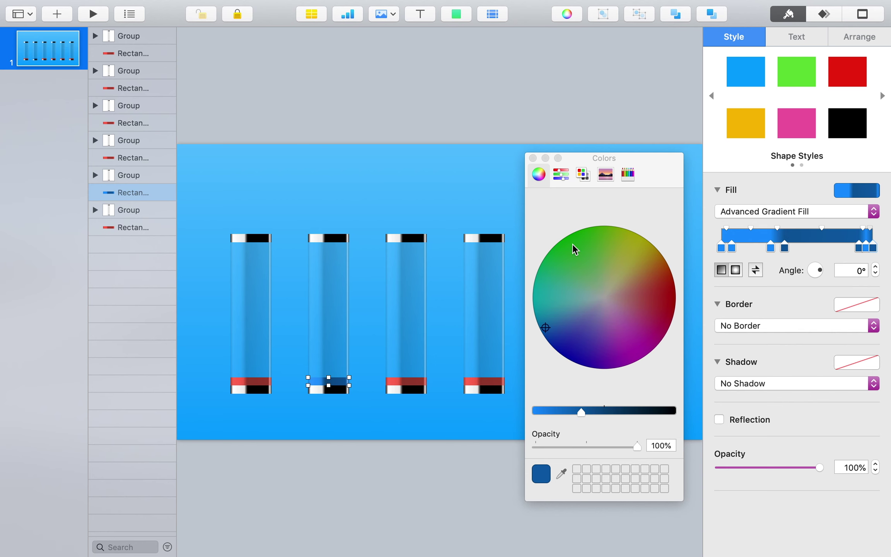
left_click(415, 408)
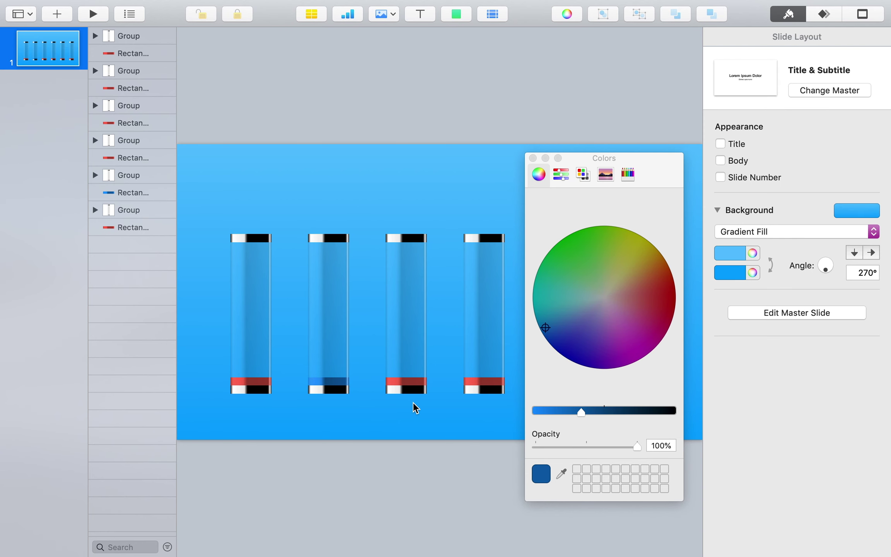
Step: Recolor every gradient stop of the third tube's red band with the purple Rounded 3 palette color
left_click(420, 339)
left_click(132, 227)
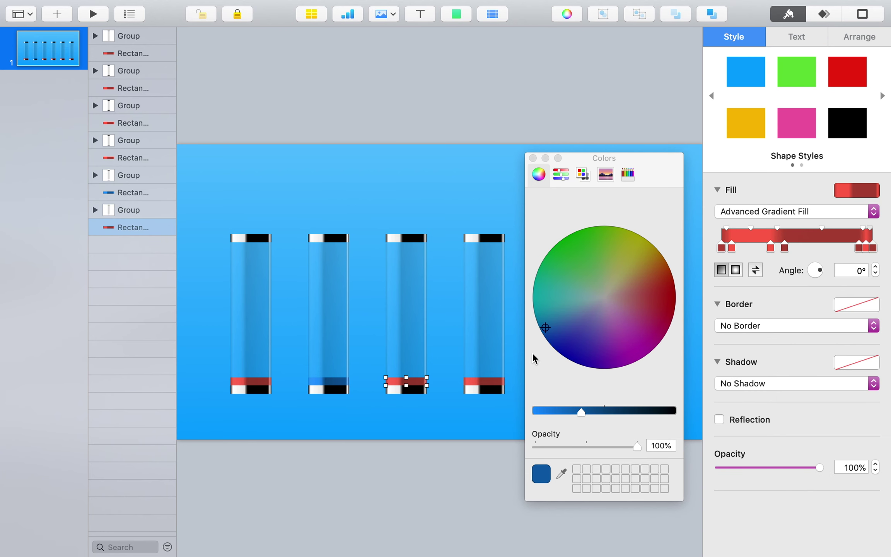
left_click(722, 248)
left_click(583, 174)
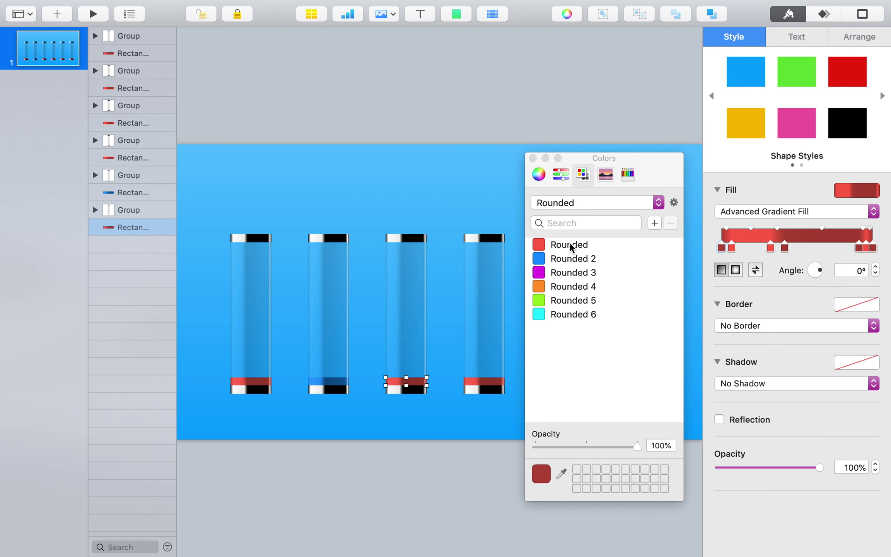
left_click_drag(569, 276, 864, 248)
left_click_drag(595, 272, 872, 248)
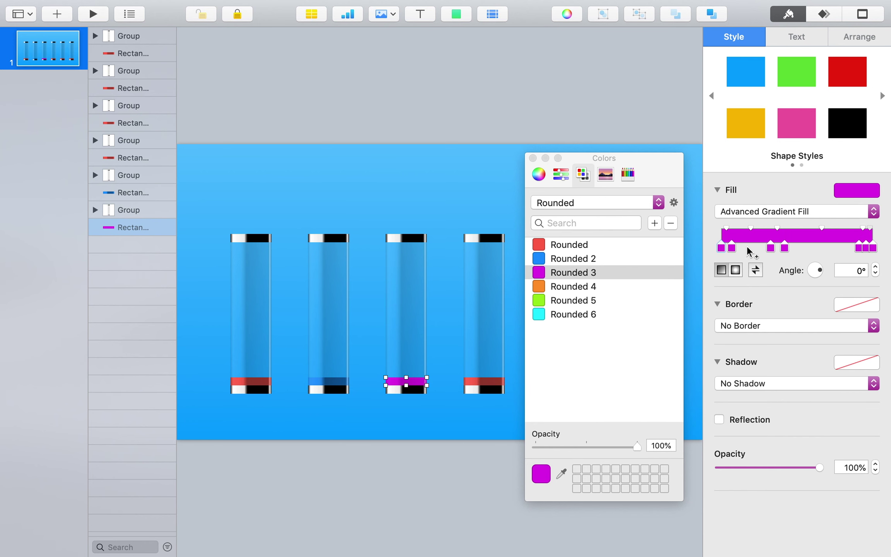
Step: Darken the first, fourth, fifth and seventh gradient stops of the third tube's purple band
left_click(538, 174)
left_click_drag(555, 411, 591, 414)
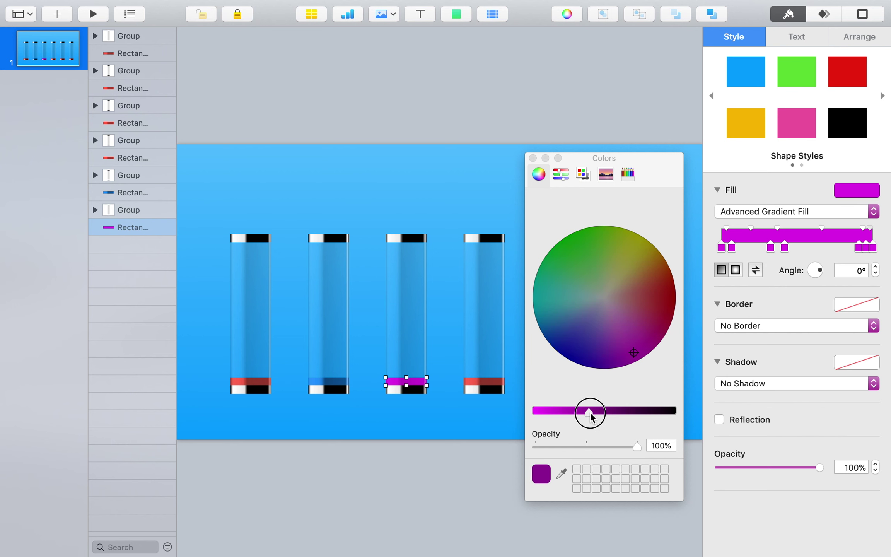
left_click(721, 248)
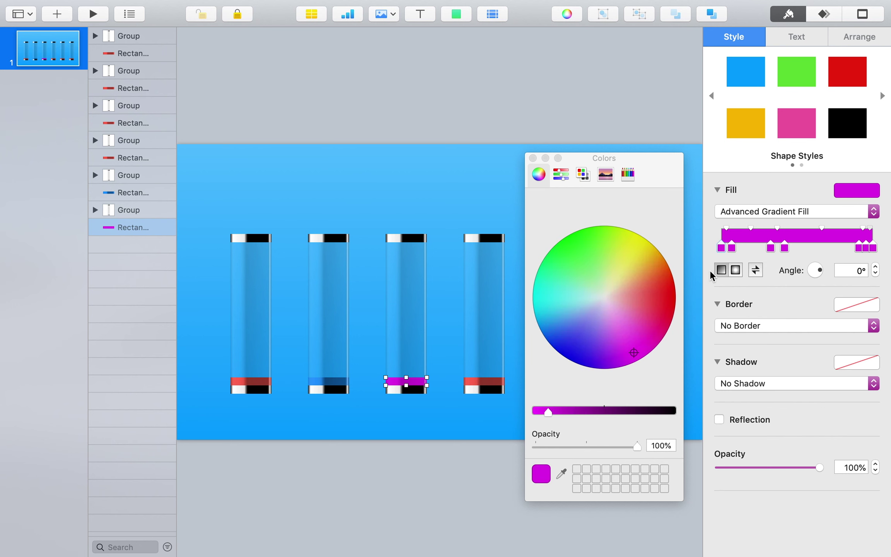
left_click_drag(548, 418, 587, 411)
left_click(786, 249)
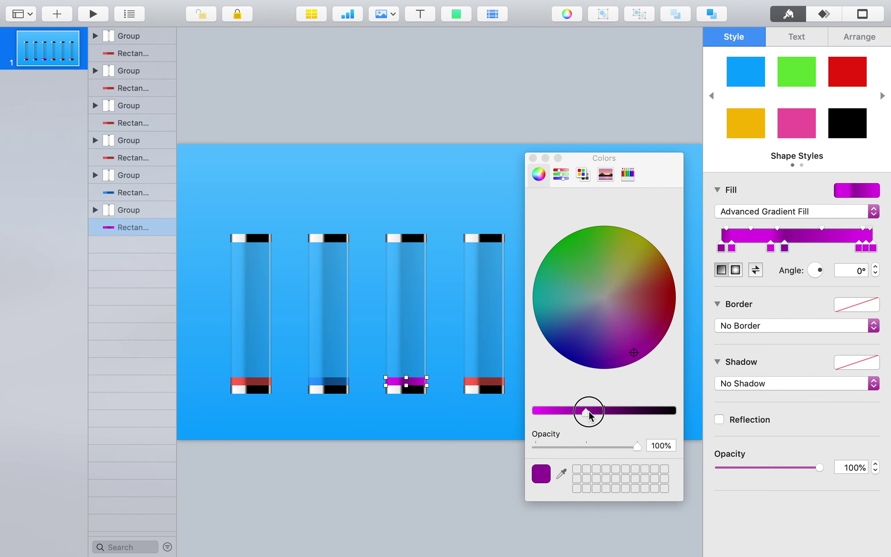
left_click(860, 249)
left_click_drag(543, 412, 586, 412)
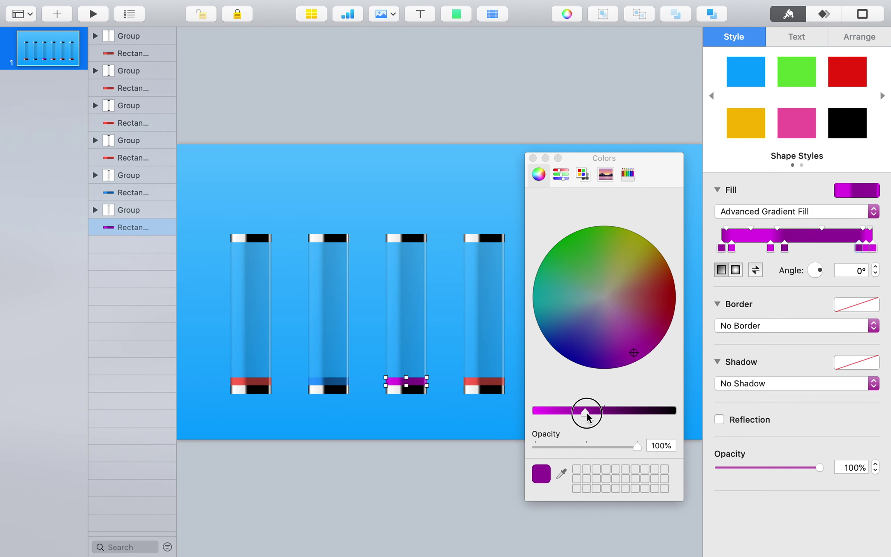
left_click(874, 248)
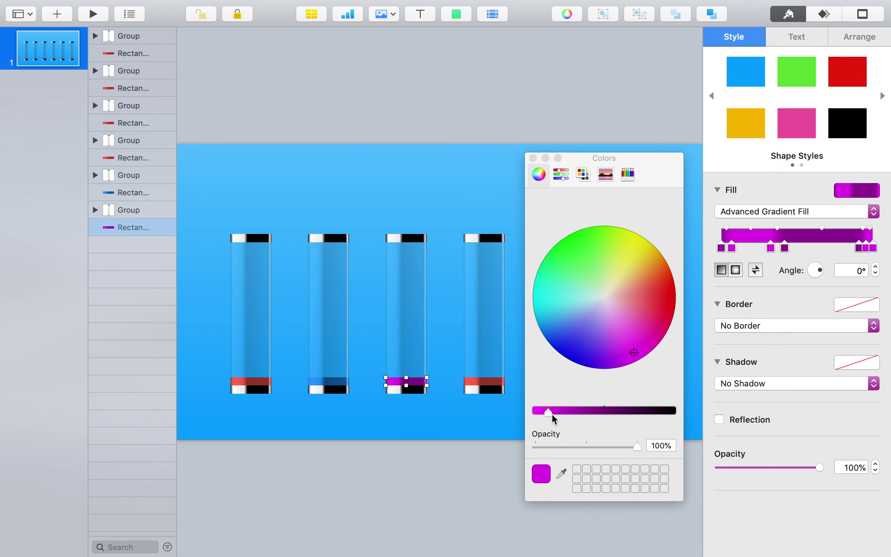
left_click_drag(549, 412, 592, 412)
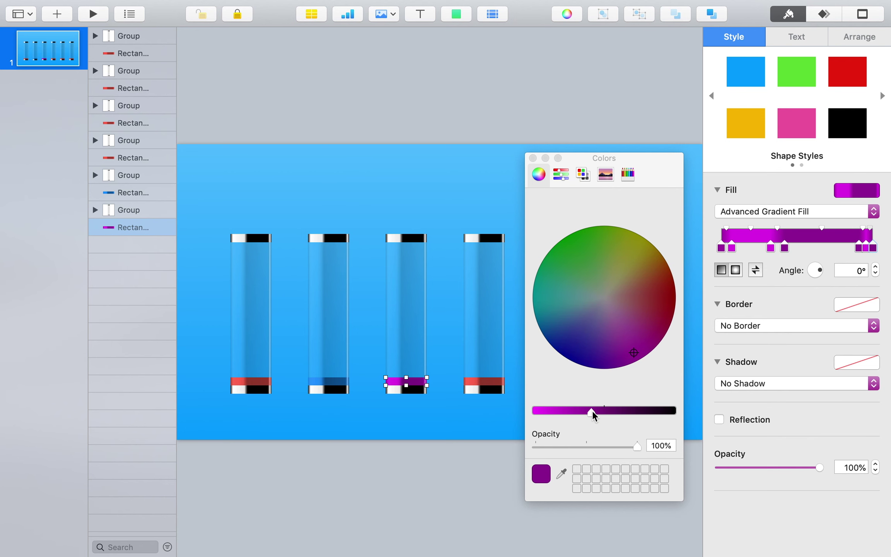
Step: Recolor every gradient stop of the fourth tube's red band with the orange Rounded 4 palette color
left_click(494, 365)
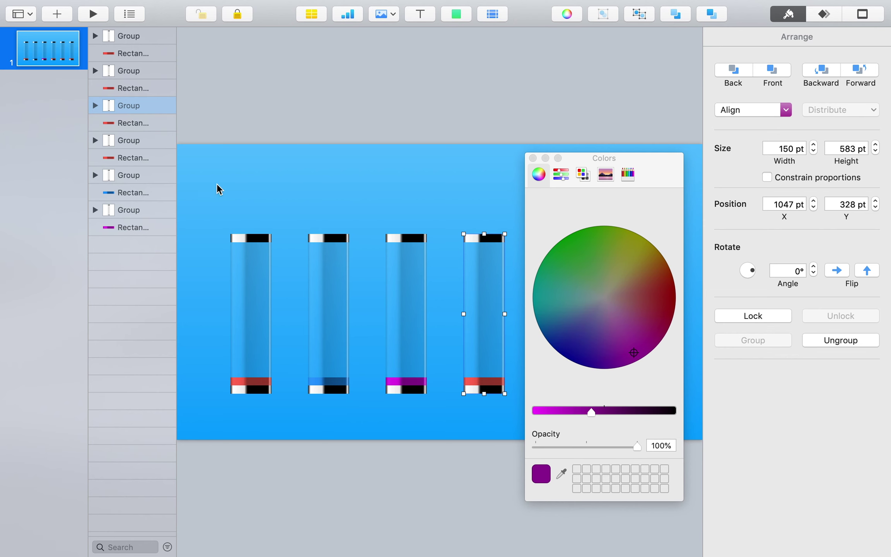
left_click(123, 124)
left_click(584, 176)
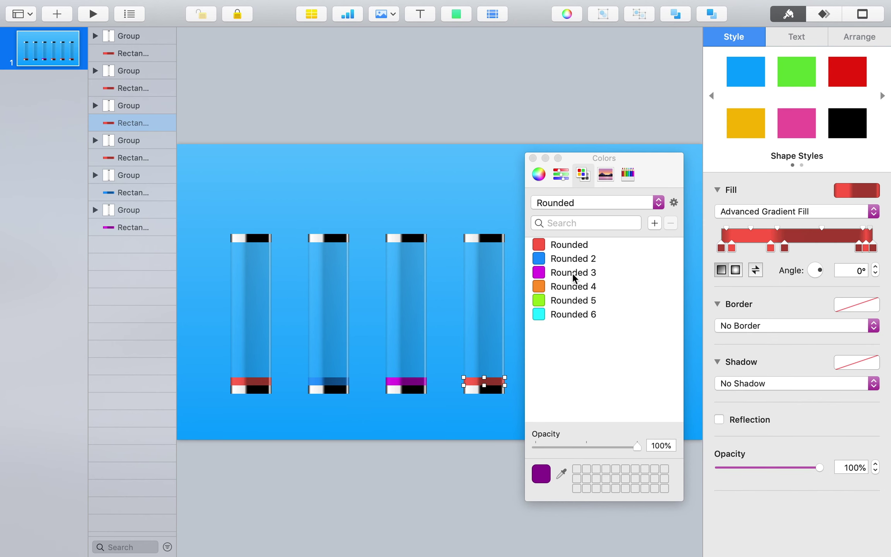
left_click(574, 288)
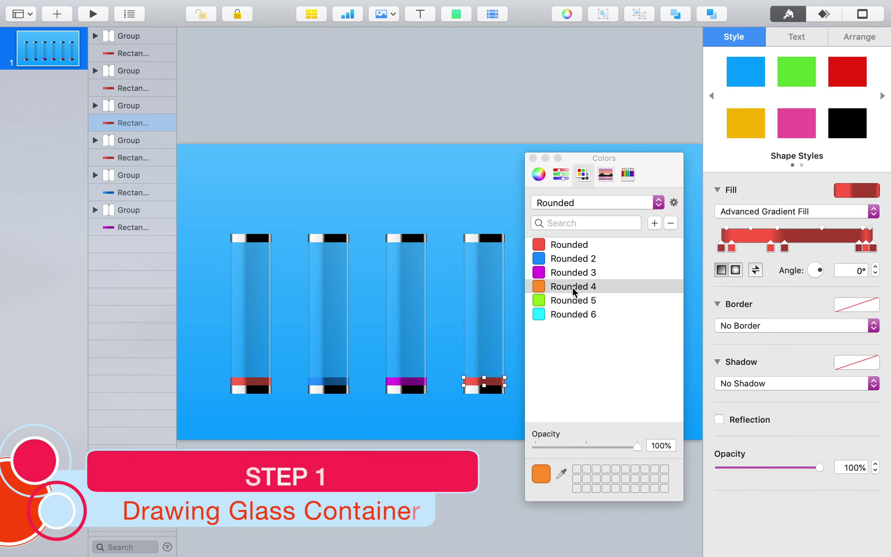
left_click_drag(572, 289, 859, 249)
left_click_drag(557, 288, 868, 249)
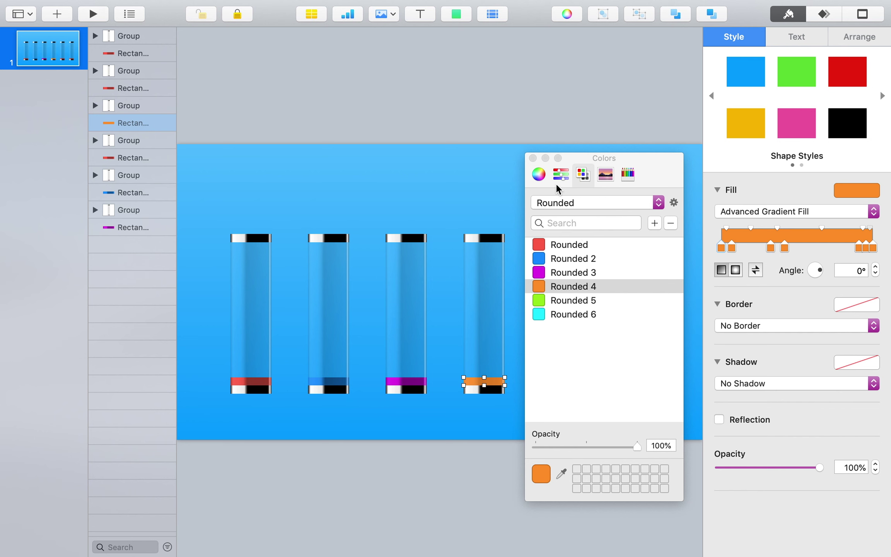
Step: Darken the first, fourth, fifth and seventh gradient stops of the fourth tube's orange band to brown
left_click(539, 174)
left_click(722, 247)
left_click_drag(538, 412, 587, 414)
left_click(785, 252)
left_click(858, 247)
left_click(874, 248)
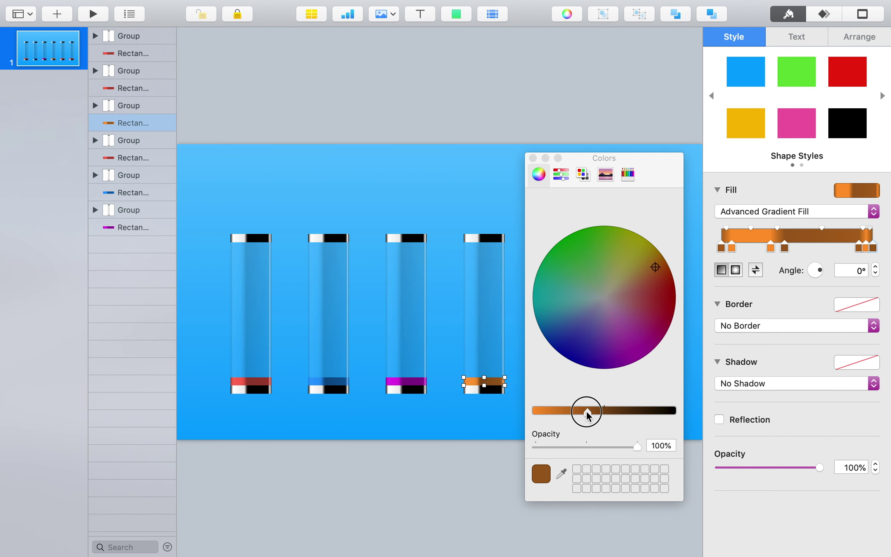
Step: Recolor every gradient stop of the fifth tube's red band with the green Rounded 5 palette color
left_click_drag(644, 169, 439, 172)
left_click(561, 373)
left_click(118, 88)
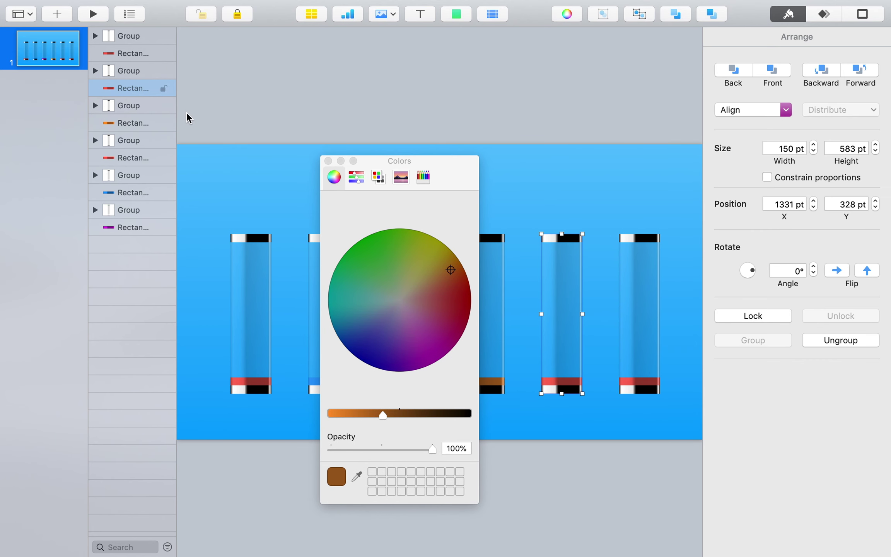
left_click(377, 178)
left_click_drag(368, 309, 859, 247)
left_click_drag(401, 312, 872, 248)
left_click_drag(343, 303, 866, 248)
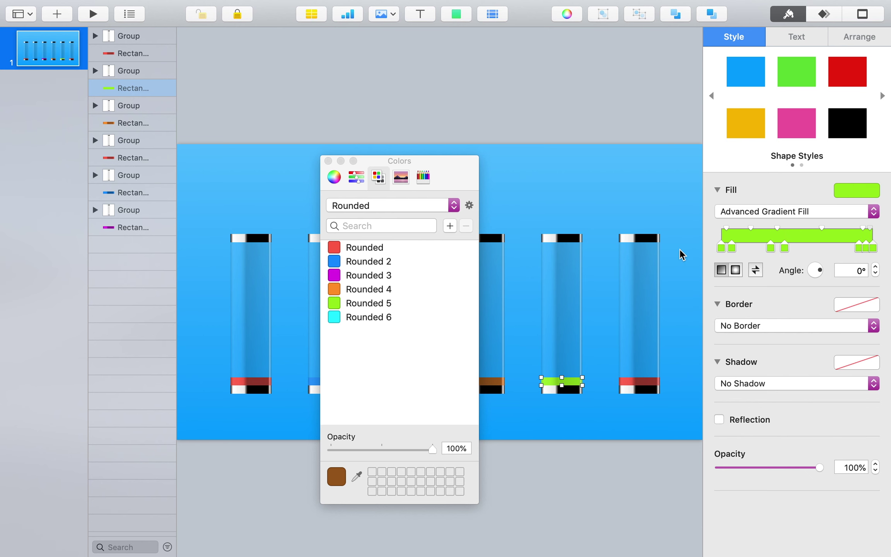
Step: Darken the first, fourth, fifth and seventh gradient stops of the fifth tube's green band
left_click(722, 248)
left_click(334, 177)
left_click_drag(342, 416, 382, 415)
left_click(785, 247)
left_click(859, 247)
left_click(874, 248)
left_click(384, 414)
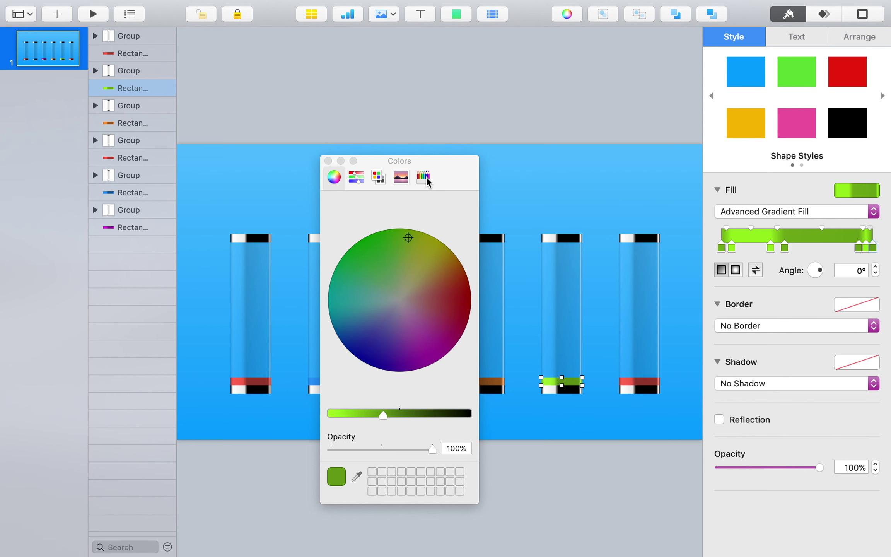
Step: Recolor every gradient stop of the sixth tube's red band with the cyan palette color
left_click(632, 302)
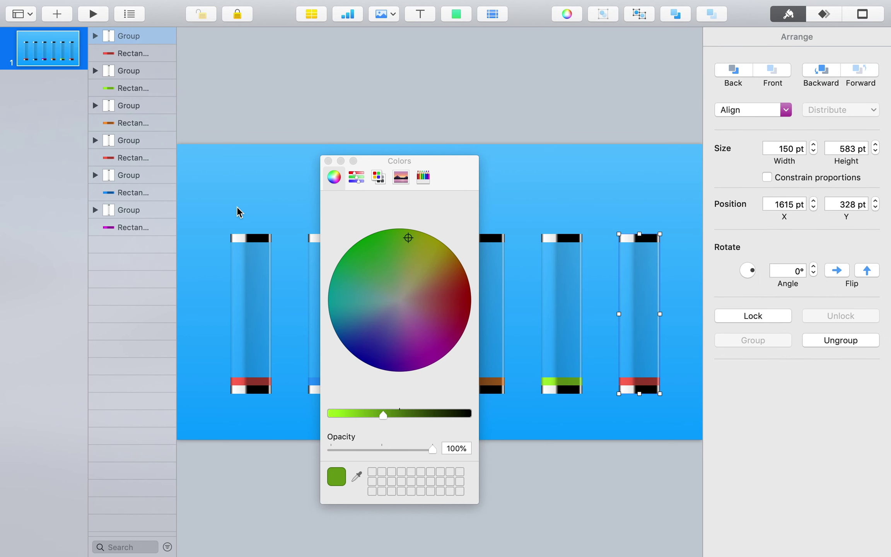
left_click(132, 57)
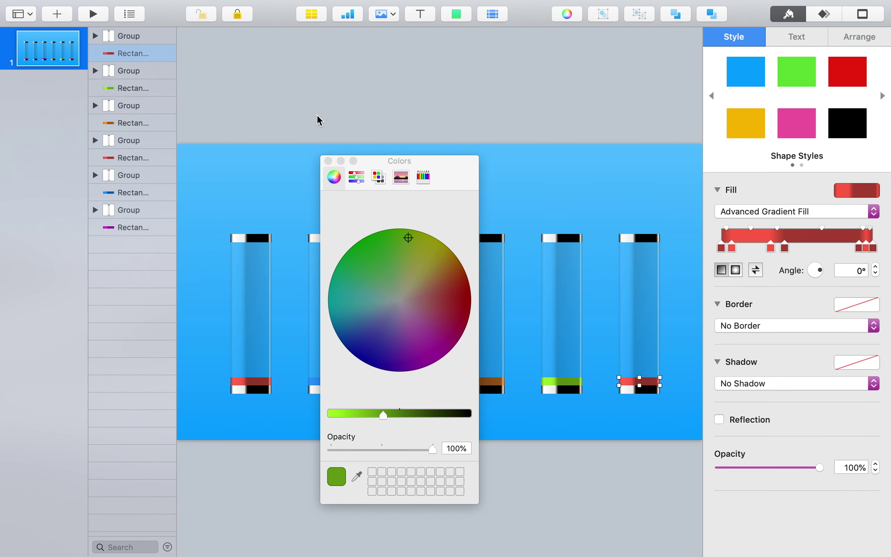
left_click(379, 177)
left_click_drag(370, 322, 737, 252)
left_click_drag(363, 318, 771, 250)
left_click_drag(782, 251, 784, 249)
left_click_drag(387, 318, 855, 256)
left_click_drag(372, 311, 861, 247)
left_click_drag(337, 317, 872, 248)
Step: Darken the first, fourth, fifth and seventh gradient stops of the sixth tube's cyan band to dark teal
left_click(721, 247)
left_click(334, 177)
left_click(374, 413)
left_click(784, 250)
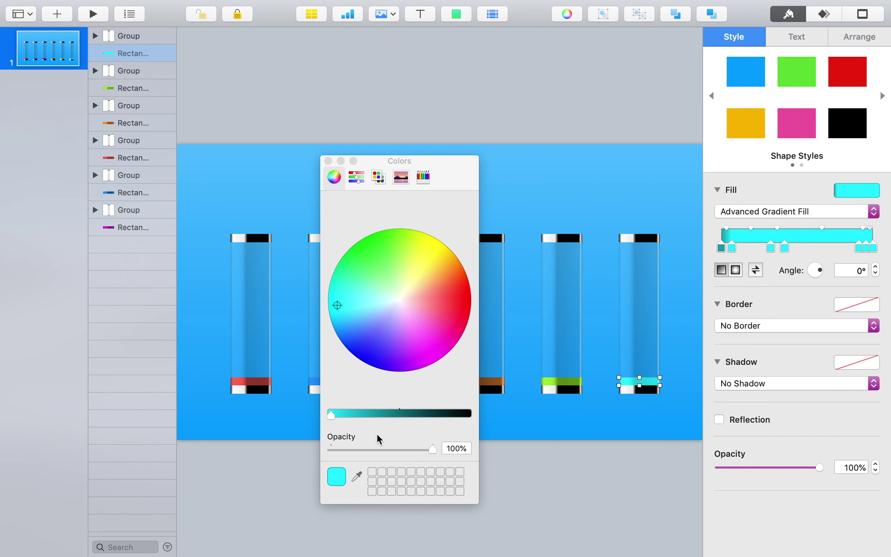
left_click_drag(332, 415, 385, 415)
left_click(859, 250)
left_click(866, 250)
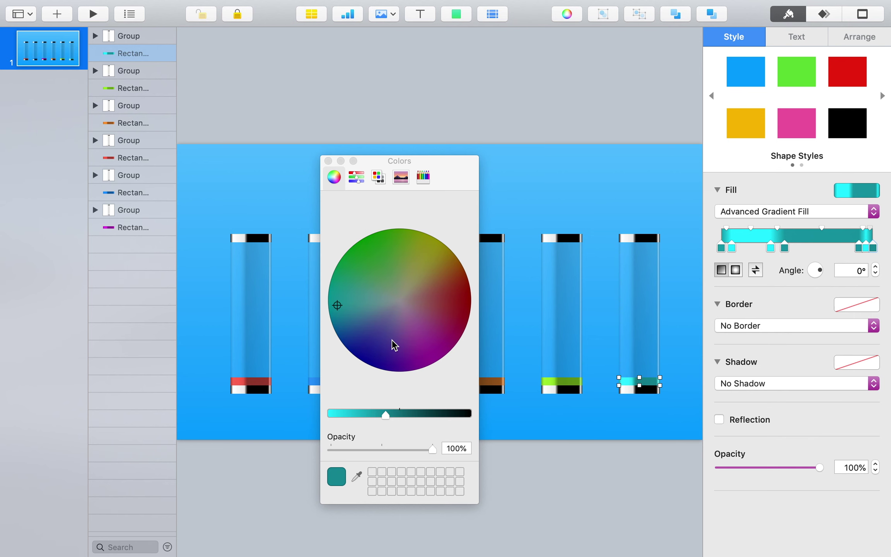
left_click(328, 160)
Step: Insert an empty text box and format it as white Helvetica Neue Condensed Bold at 100 pt
left_click(475, 204)
left_click(421, 14)
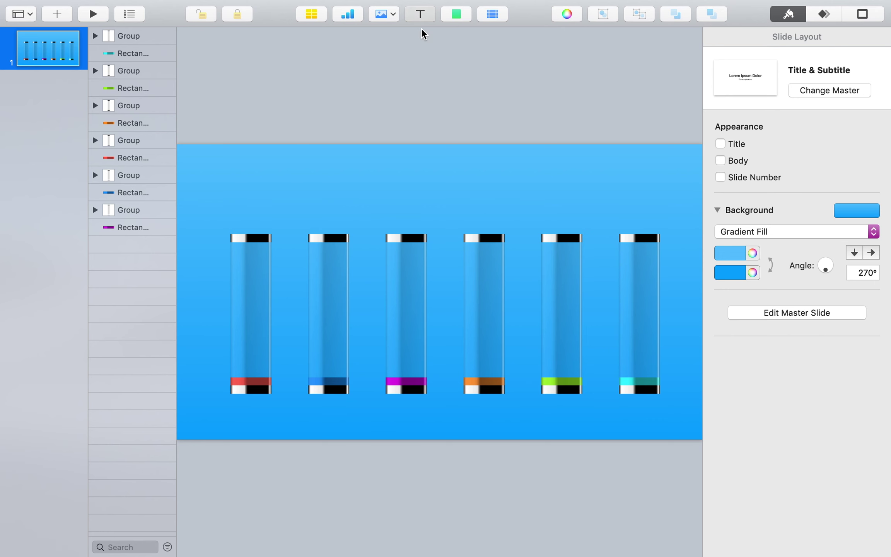
key("BackSpace")
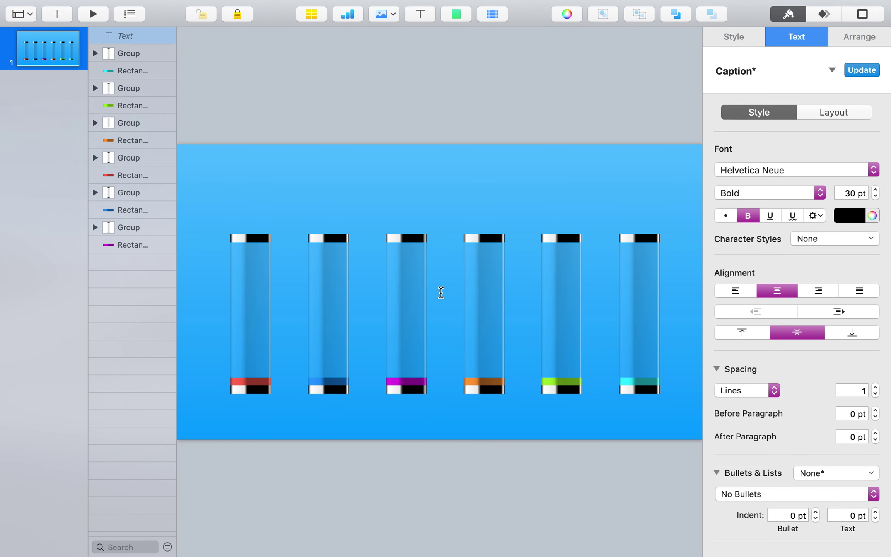
left_click(850, 216)
left_click(720, 302)
left_click(848, 196)
type("100")
key("Return")
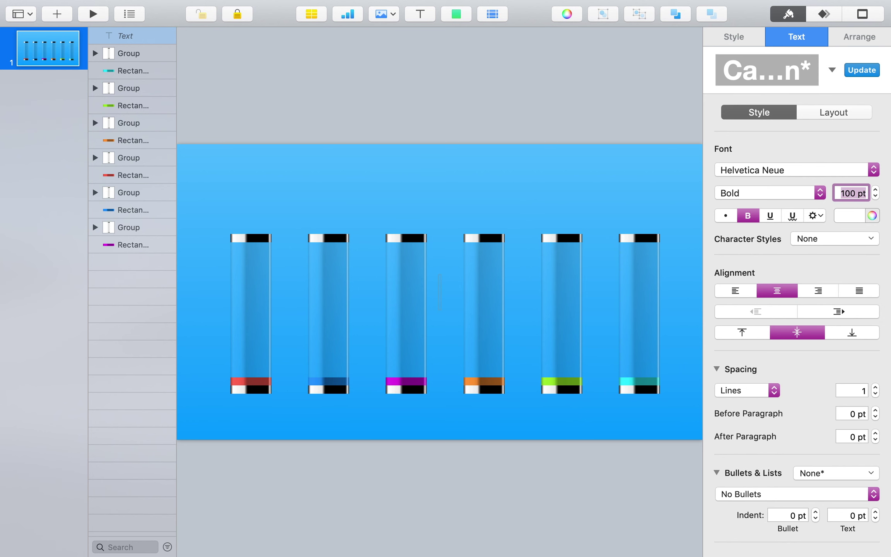
left_click(785, 171)
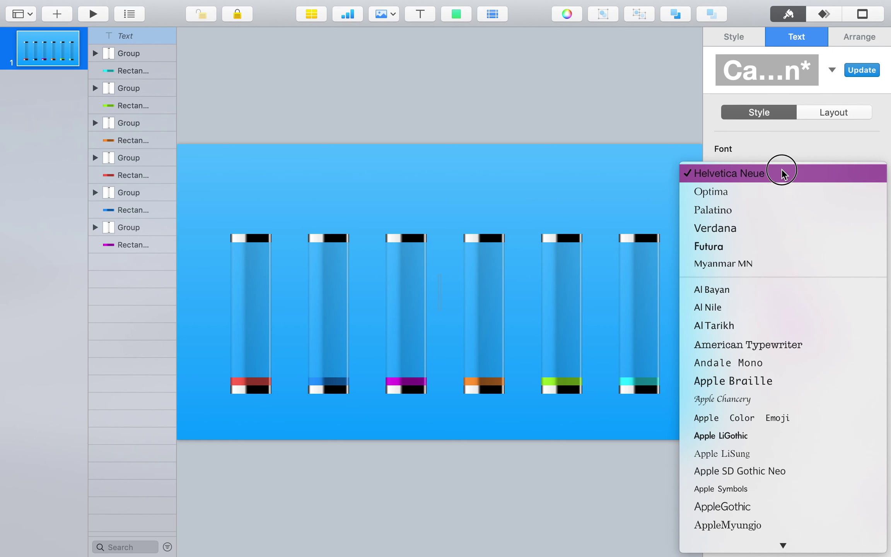
left_click(785, 173)
left_click(764, 193)
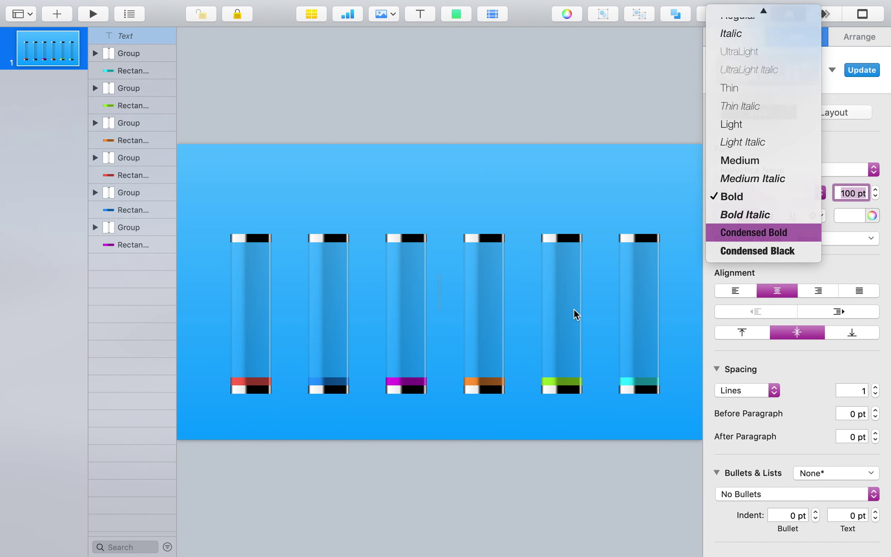
left_click(710, 236)
Step: Enter the title "6 STEP GLASS FILL ANIMATION" and place it centered above the row of tubes
left_click(441, 299)
type("6 STE")
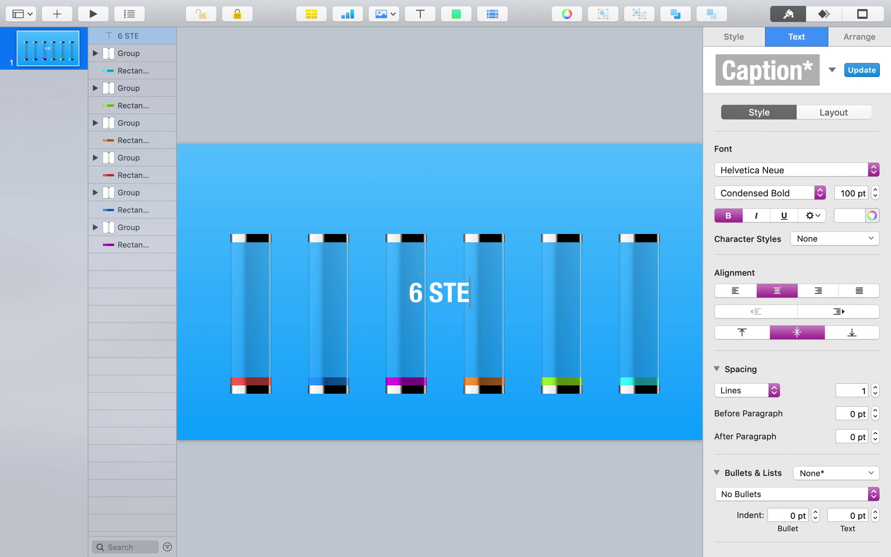
type("P GLA")
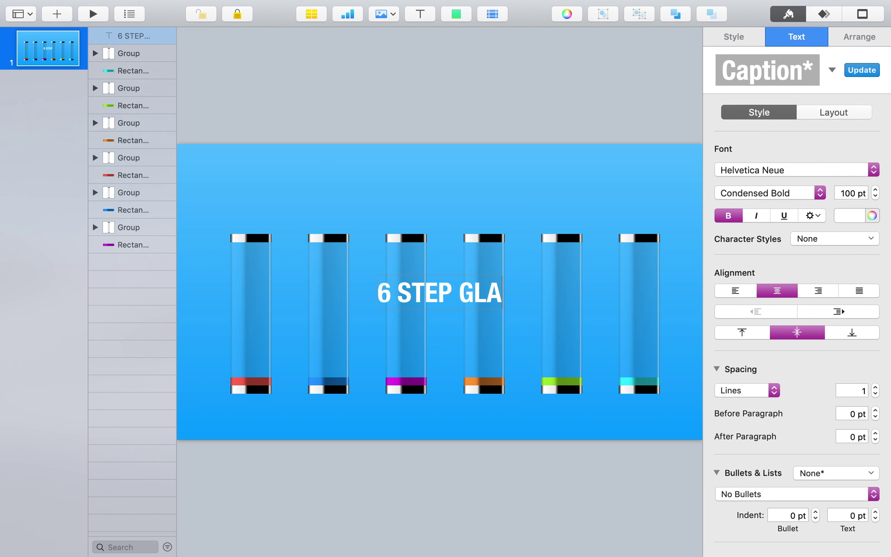
type("SS FILL ANIMA")
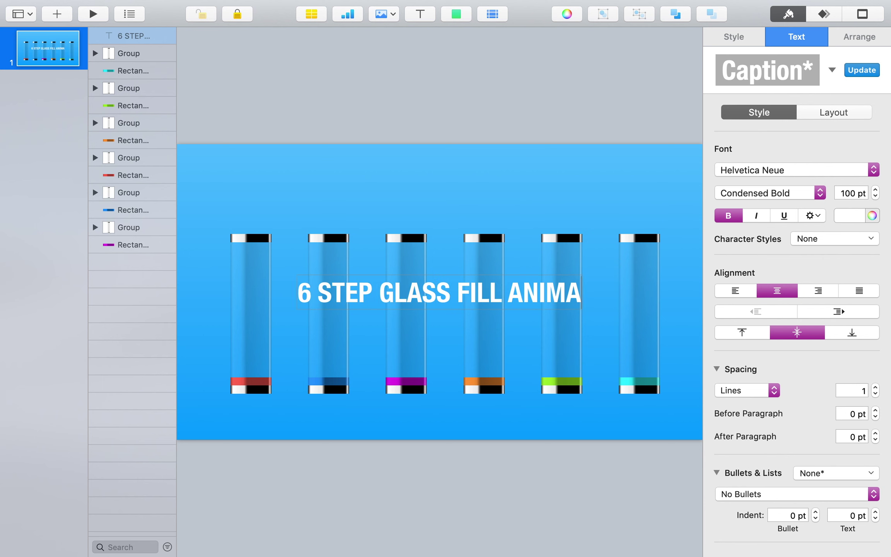
type("TION")
left_click(443, 176)
left_click_drag(447, 294, 448, 180)
Step: Shift all six tubes with their color bands slightly to the left so the row is centered beneath the title
left_click_drag(654, 424, 241, 309)
left_click_drag(330, 349, 324, 349)
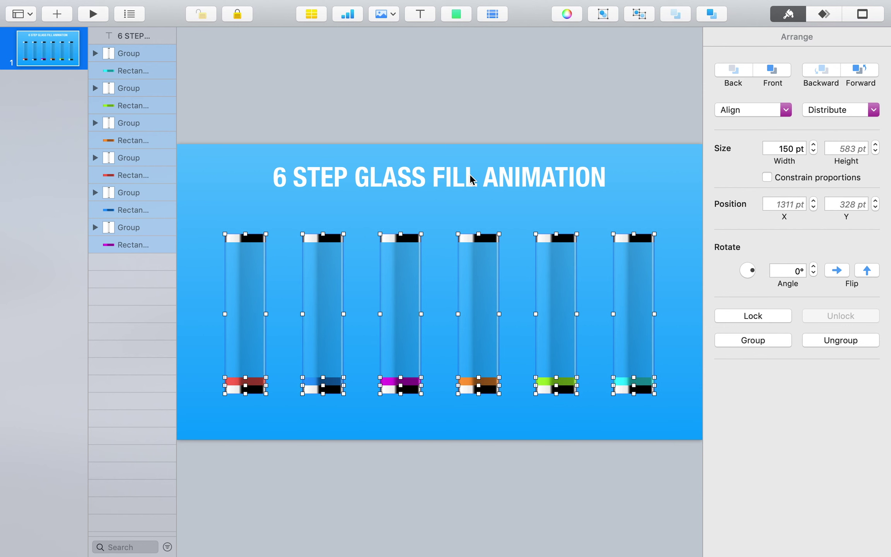
left_click(471, 174)
left_click(454, 96)
Step: Duplicate the title just below itself, change the copy's text to "90%" and set it to 70 pt
left_click(403, 189)
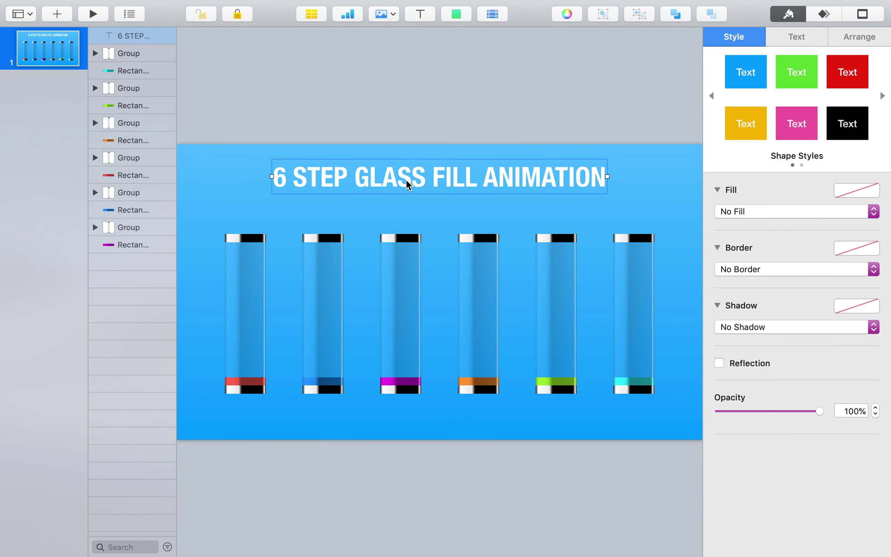
left_click_drag(404, 182, 406, 215)
triple_click(406, 215)
type("90%")
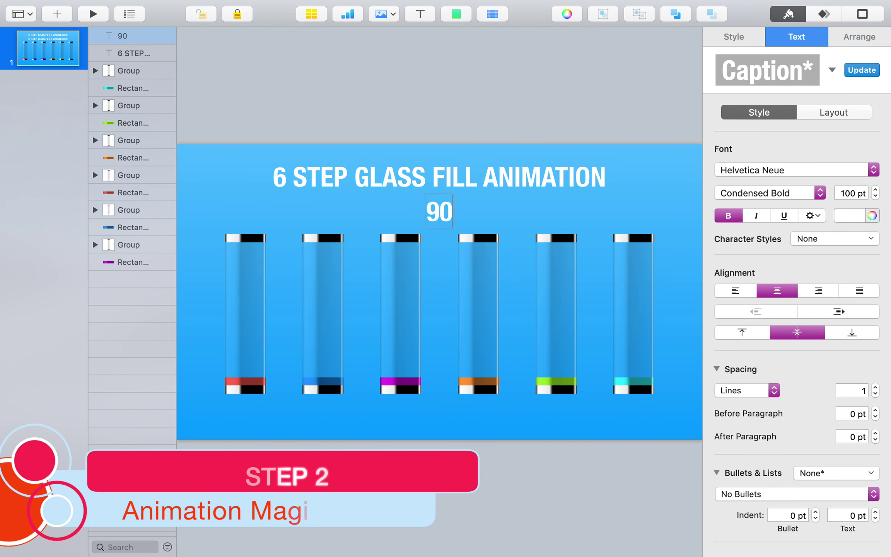
triple_click(439, 211)
left_click(853, 193)
type("70")
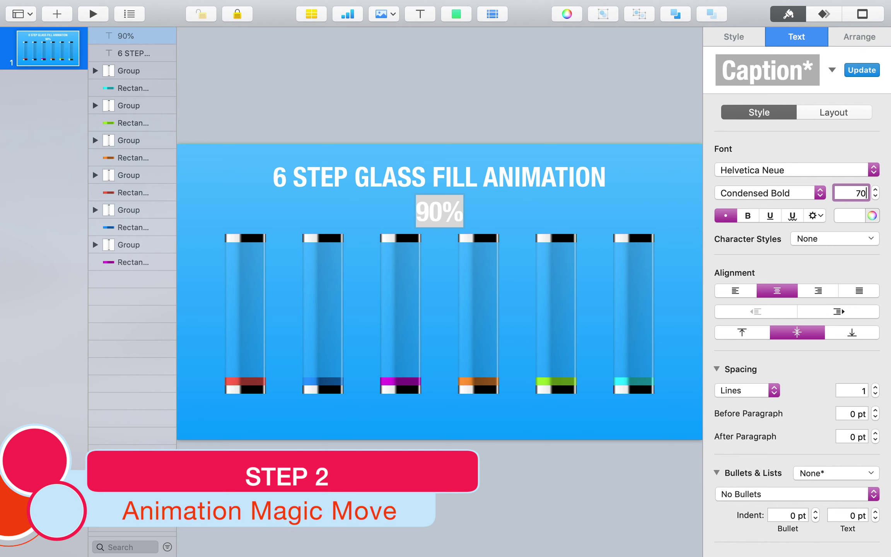
key("Return")
Step: Arrange copies of the 90% label so that one sits above each of the six tubes
left_click(458, 144)
left_click_drag(437, 217, 470, 220)
left_click_drag(471, 220, 556, 214)
left_click_drag(556, 213, 626, 216)
Step: Change the labels above the second to sixth tubes to 50%, 70%, 25%, 60% and 30%
double_click(315, 217)
type("50")
double_click(388, 217)
type("70")
double_click(468, 217)
type("25")
double_click(551, 217)
type("60")
double_click(625, 218)
type("30")
left_click(671, 294)
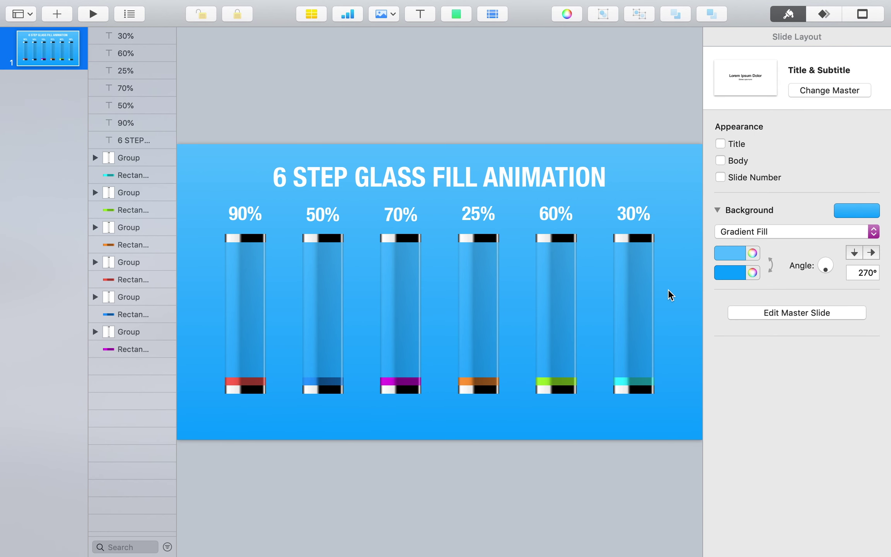
Step: Duplicate the slide twice and delete all six percentage labels from the first slide
left_click(824, 14)
left_click_drag(54, 75, 50, 147)
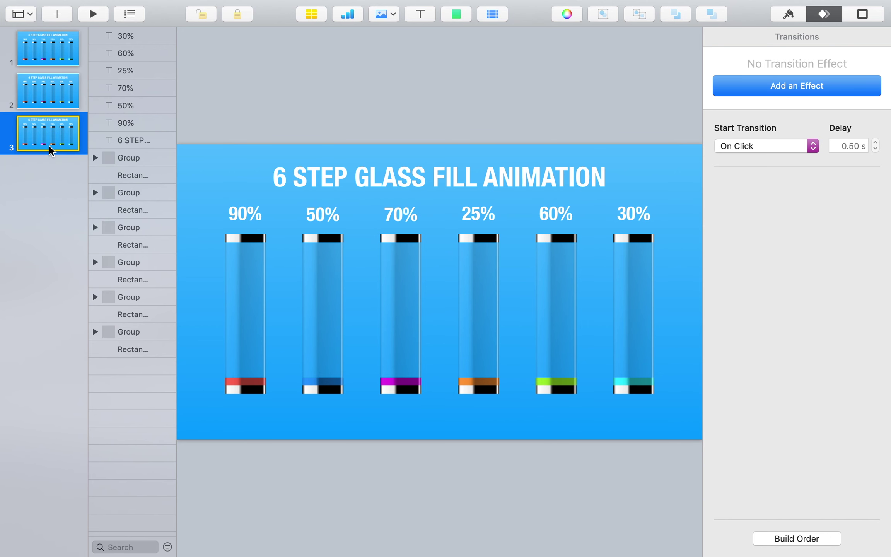
left_click(57, 52)
left_click_drag(669, 212, 284, 205)
key("Delete")
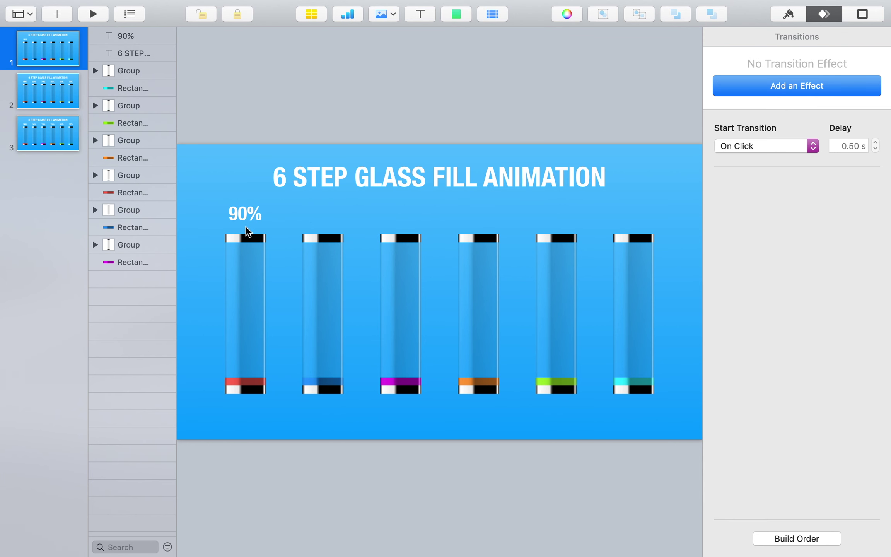
left_click(243, 215)
key("Delete")
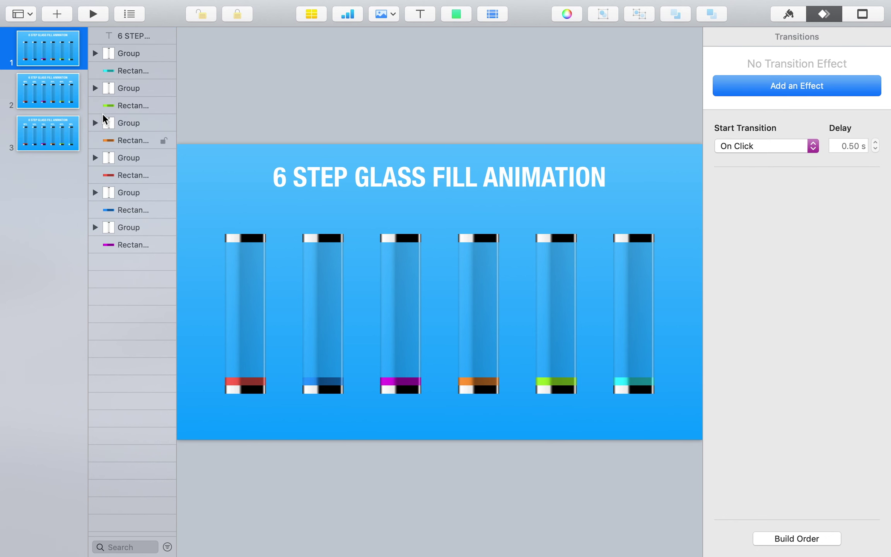
Step: On slide 2, delete the percentage labels above the second to sixth tubes, keeping only the 90% label
left_click(65, 96)
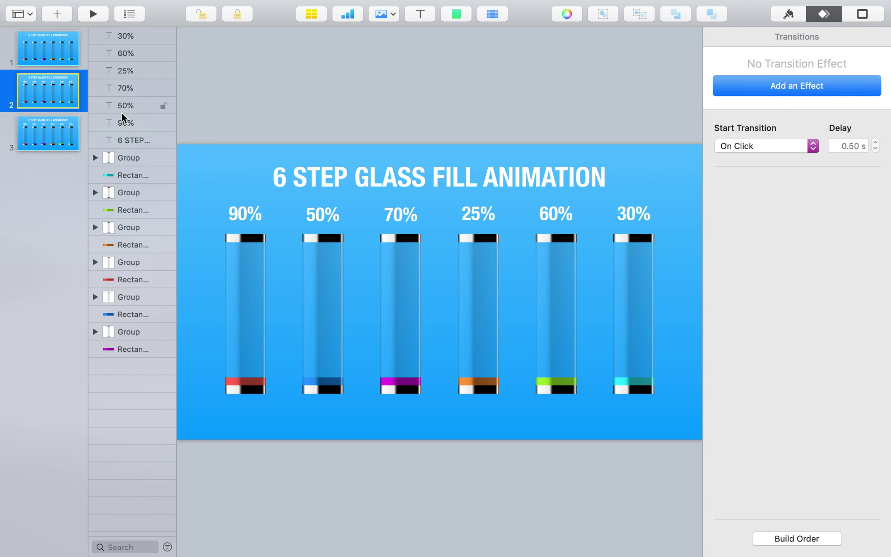
left_click_drag(669, 208, 323, 217)
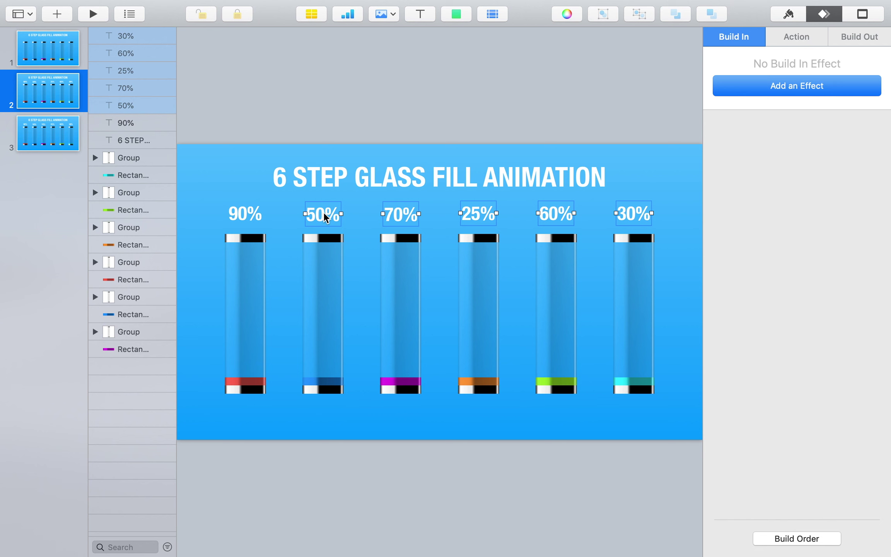
key("Delete")
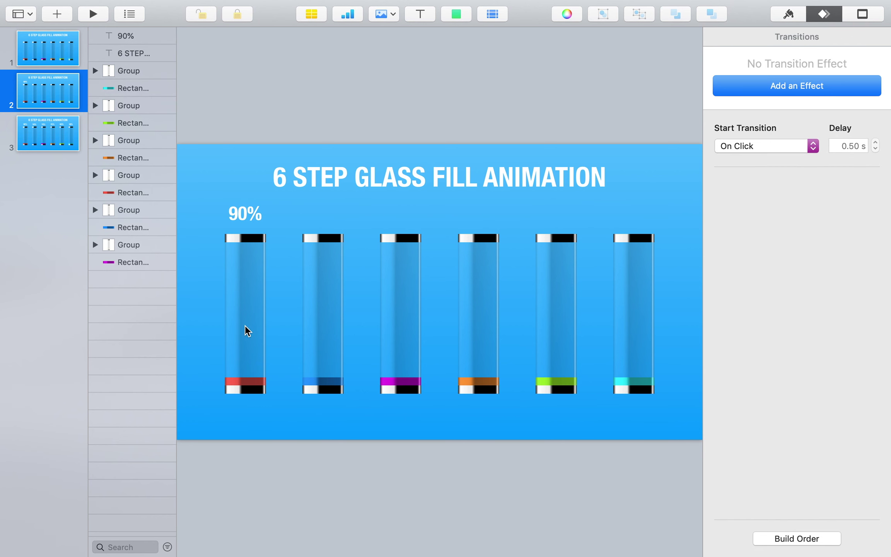
Step: Stretch the first tube's red band on slide 2 upward to just below the top cap, matching its 90% label
left_click(248, 331)
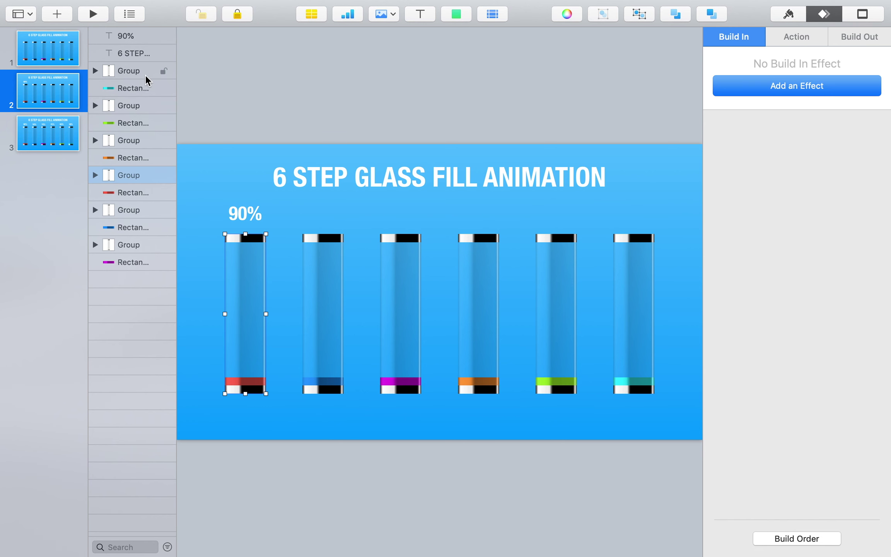
left_click(129, 194)
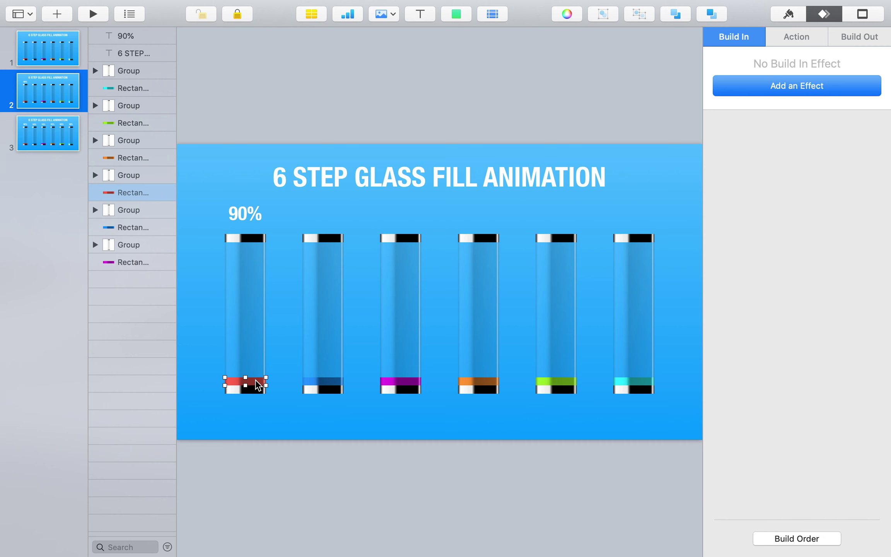
left_click_drag(248, 377, 245, 254)
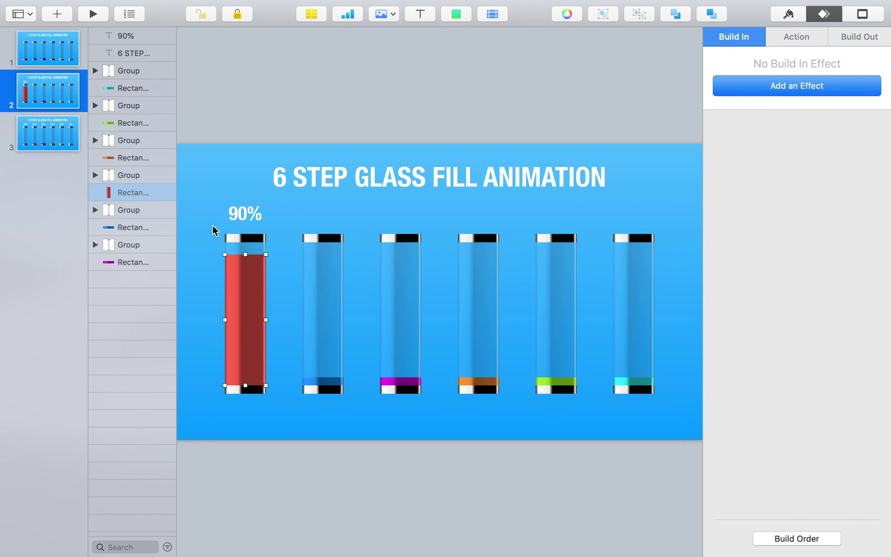
Step: Add a Magic Move transition to slide 1 with a duration of 0.9 s and acceleration set to None
left_click(44, 42)
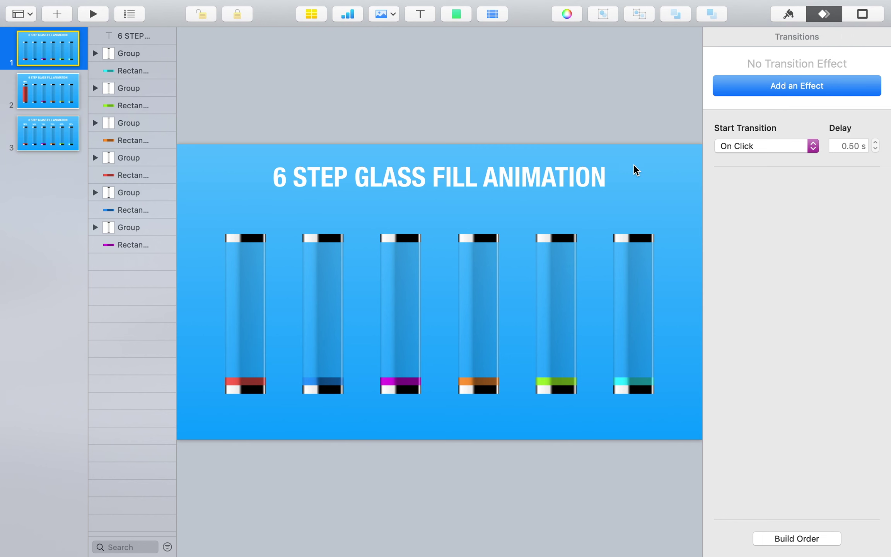
left_click(827, 87)
left_click(800, 155)
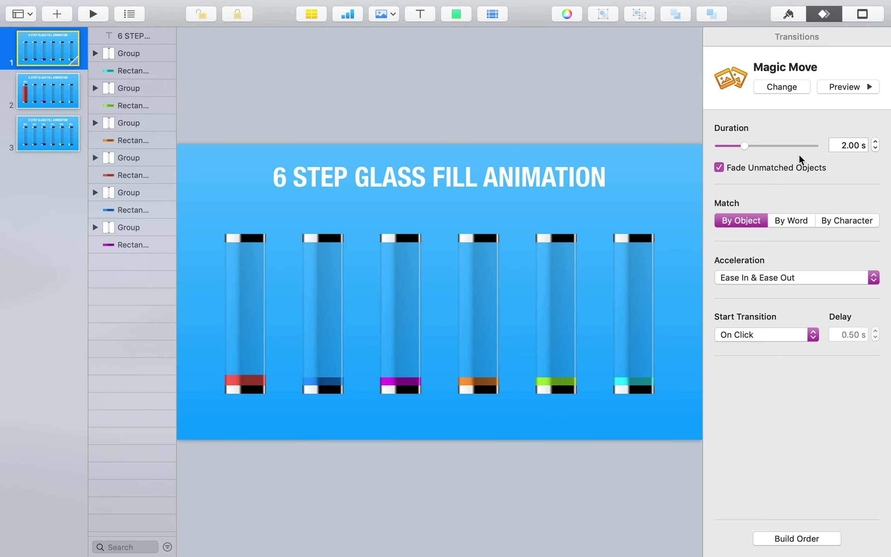
left_click(851, 145)
type("0.9")
key("Return")
left_click(759, 288)
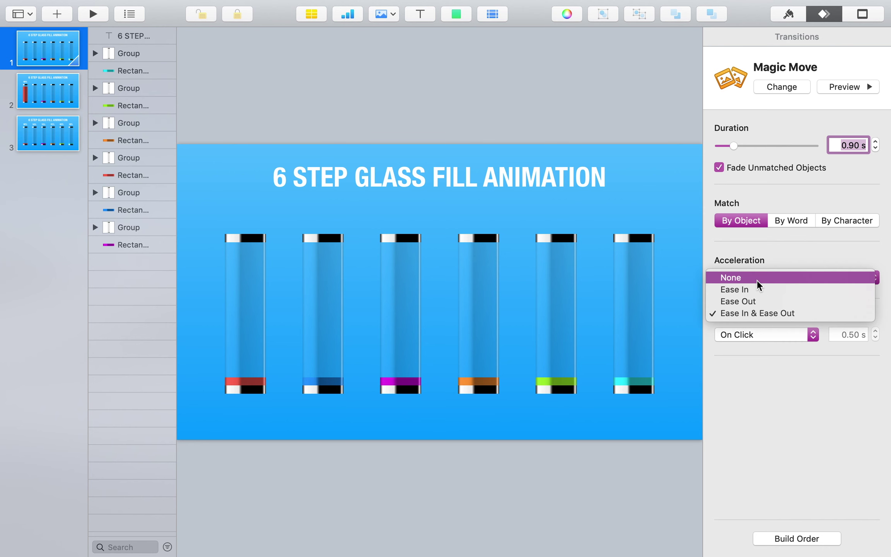
left_click(758, 281)
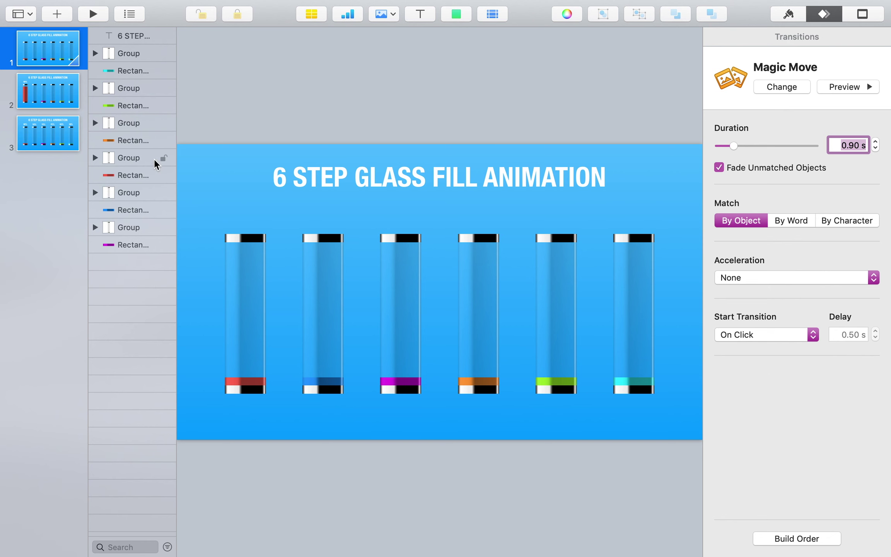
Step: Open slide 2's build order and give the 90% label a Scale build-in effect lasting 0.5 s
left_click(46, 96)
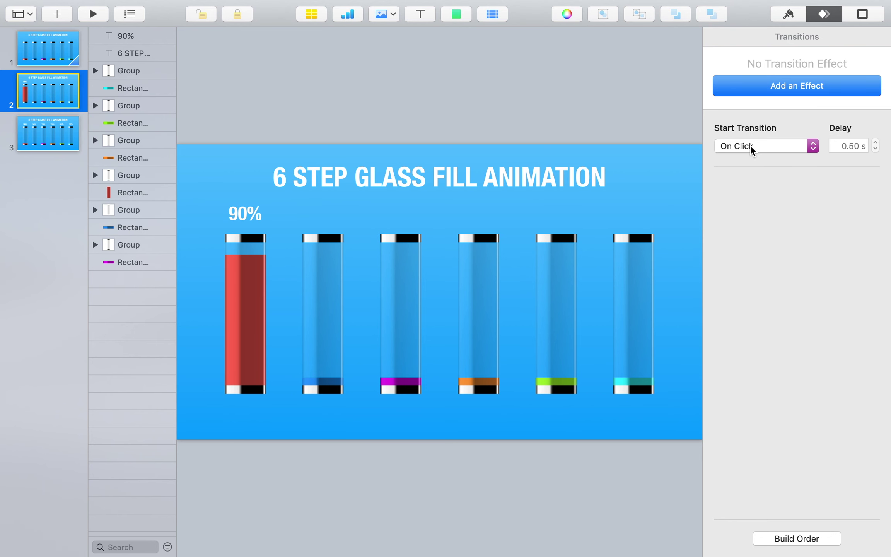
left_click(811, 542)
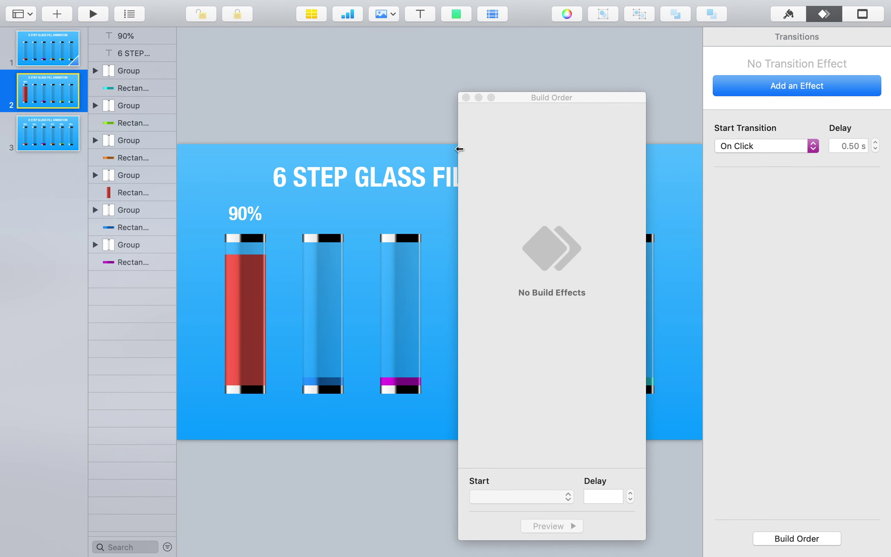
left_click(244, 213)
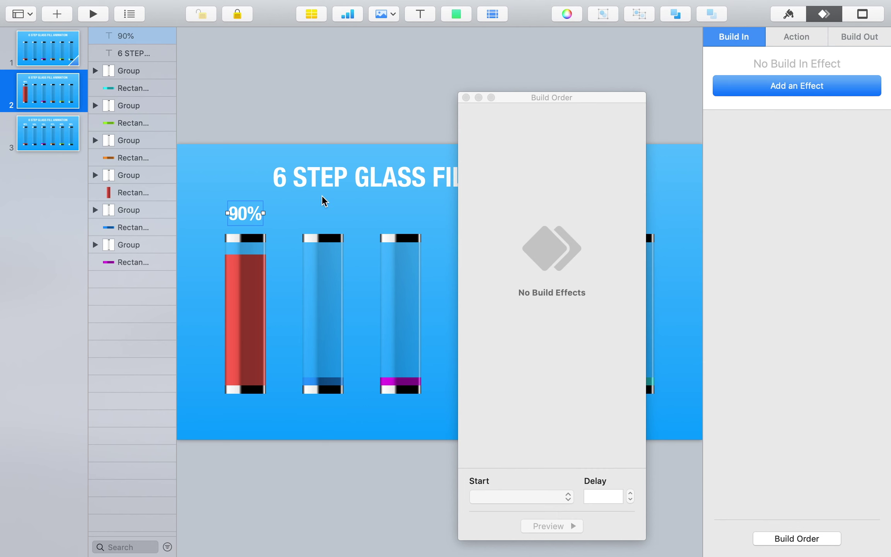
left_click(775, 89)
left_click(739, 157)
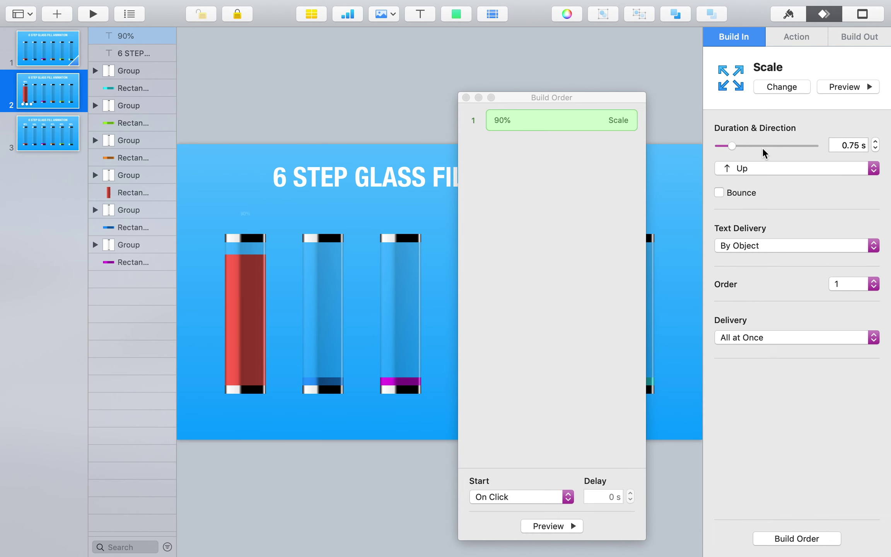
left_click(836, 145)
type("0.5")
key("Return")
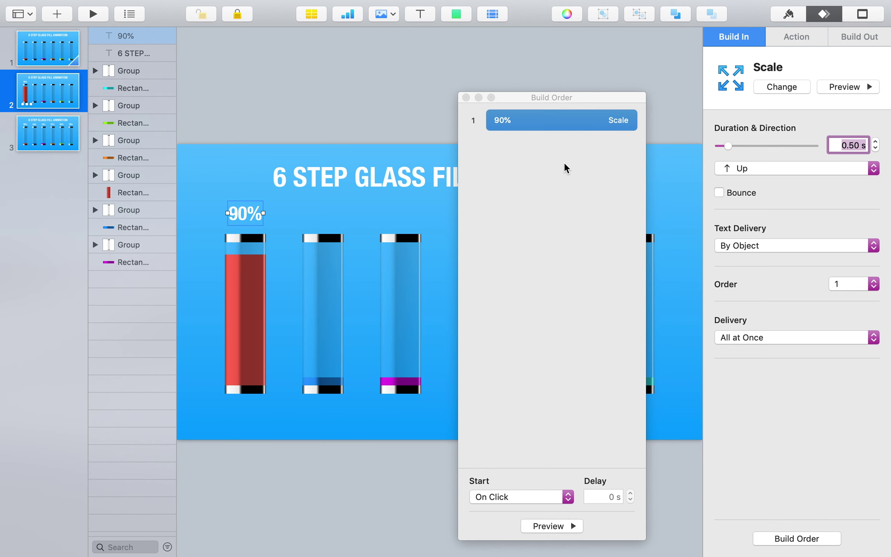
Step: Play the slideshow from slide 1 to check the first tube's fill animation and the 90% label's build
left_click(466, 97)
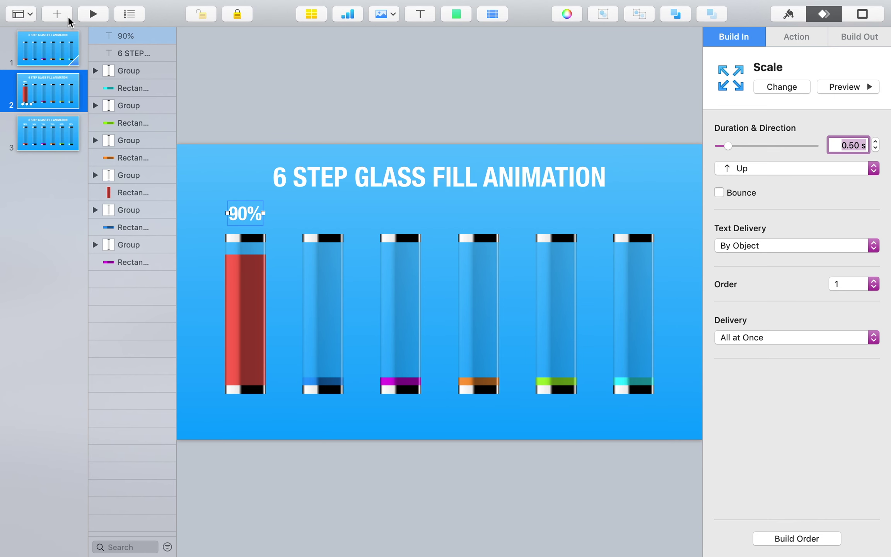
left_click(50, 49)
left_click(93, 13)
key("space")
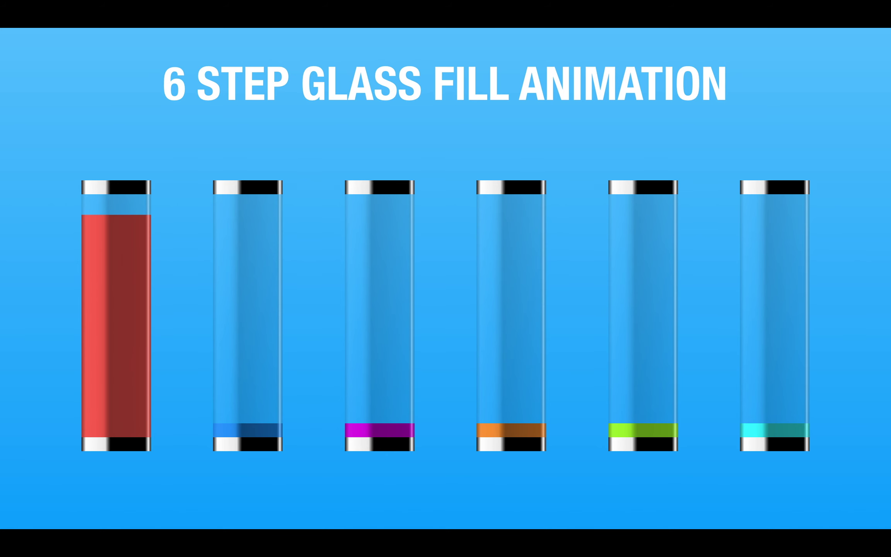
key("Escape")
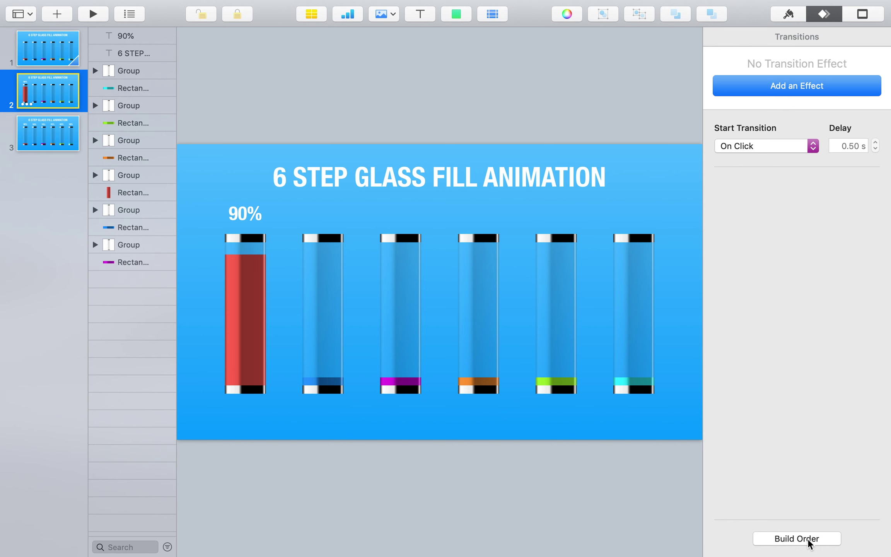
Step: Set the 90% label's Scale build on slide 2 to start After Transition
left_click(810, 542)
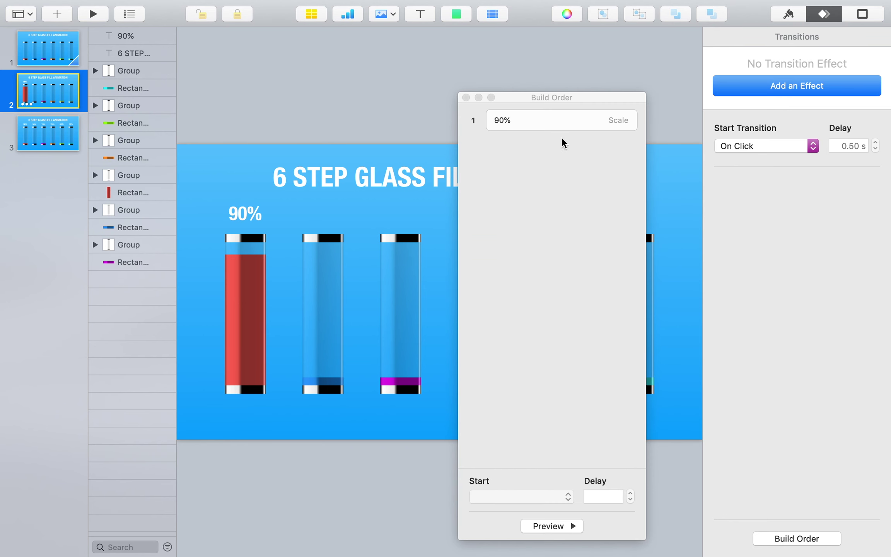
left_click(556, 121)
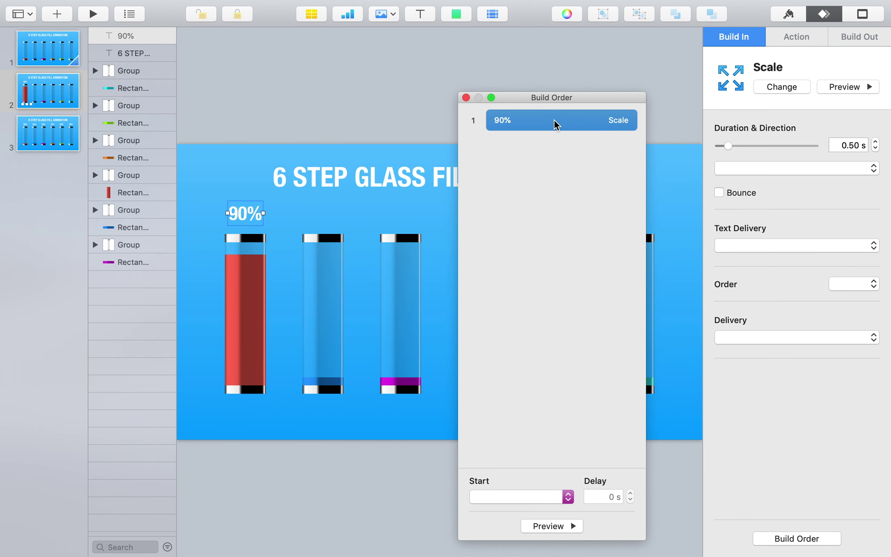
left_click(523, 503)
left_click(520, 510)
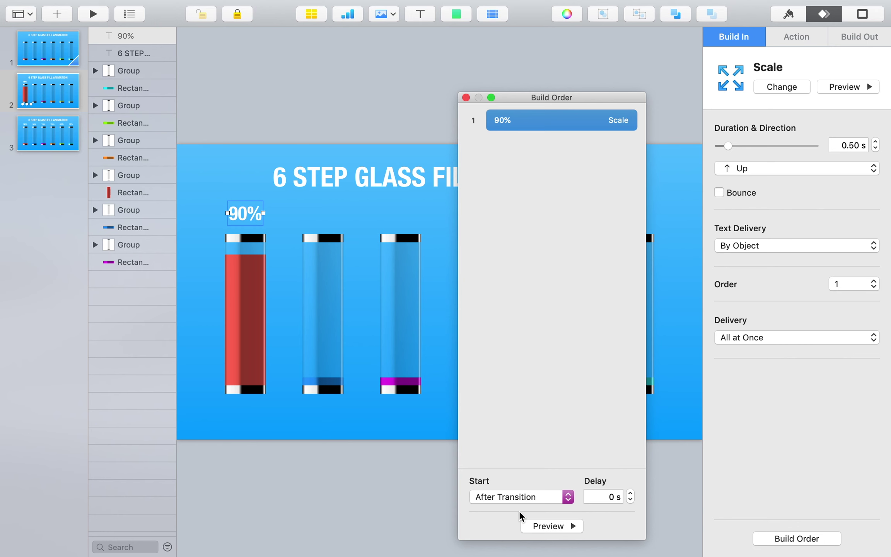
left_click(466, 99)
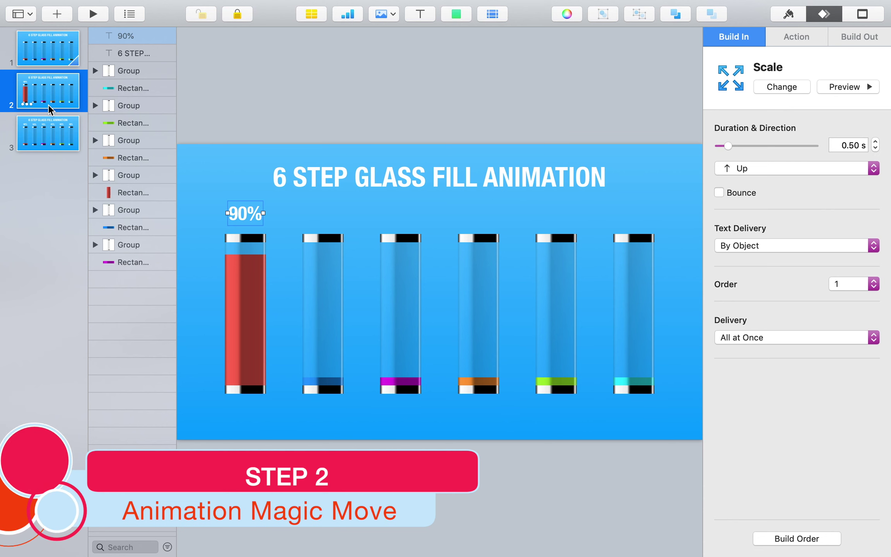
Step: Duplicate slide 2 and copy the 50% label from the last slide above the second tube on the duplicate
left_click(60, 103)
left_click_drag(60, 103, 60, 139)
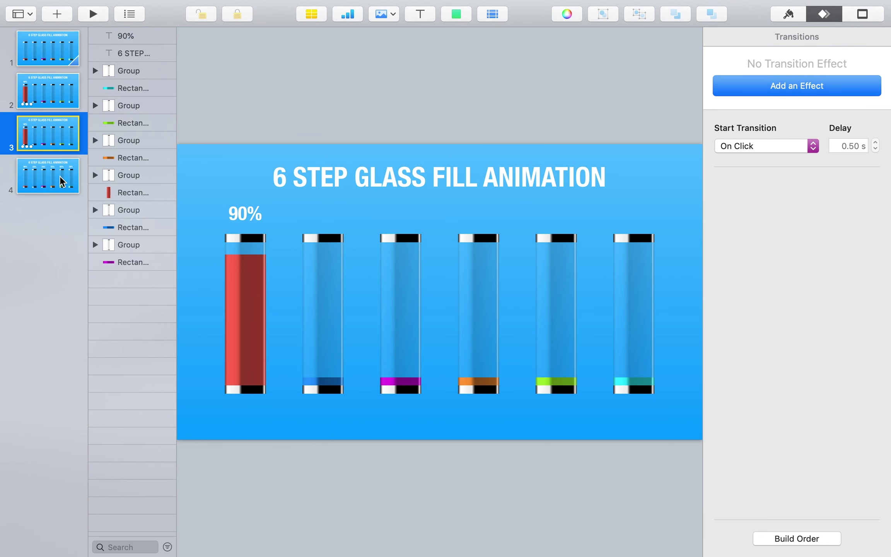
left_click(62, 182)
left_click(338, 213)
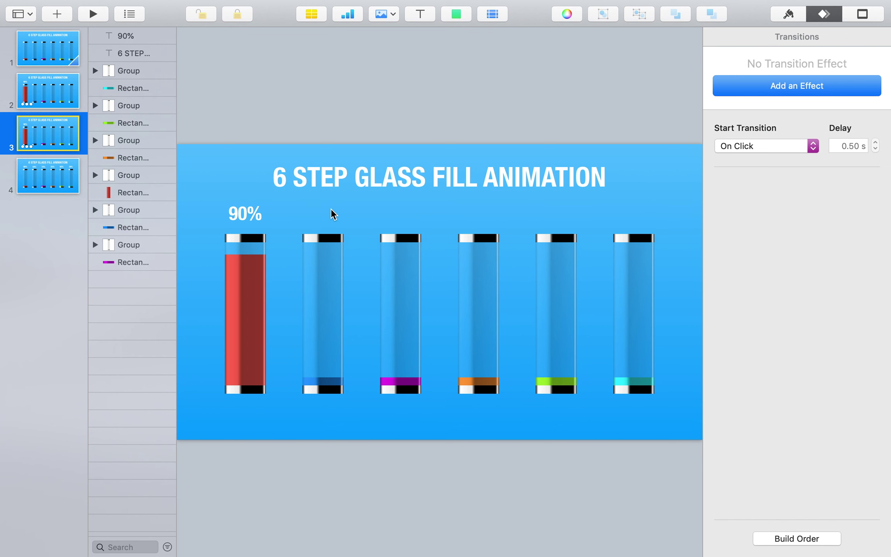
key("super+v")
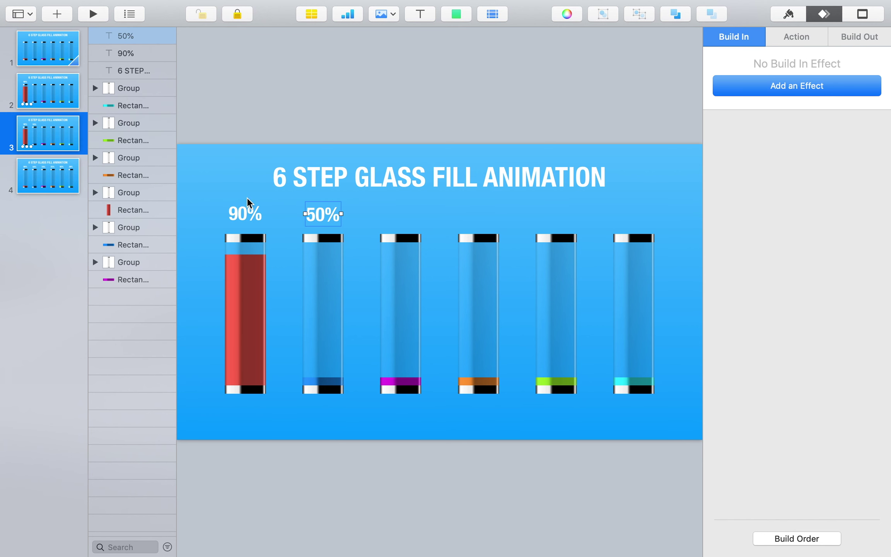
Step: Stretch the second tube's blue band on slide 3 upward to about half the tube's height, matching its 50% label
left_click(128, 227)
left_click(131, 245)
left_click_drag(323, 378, 324, 313)
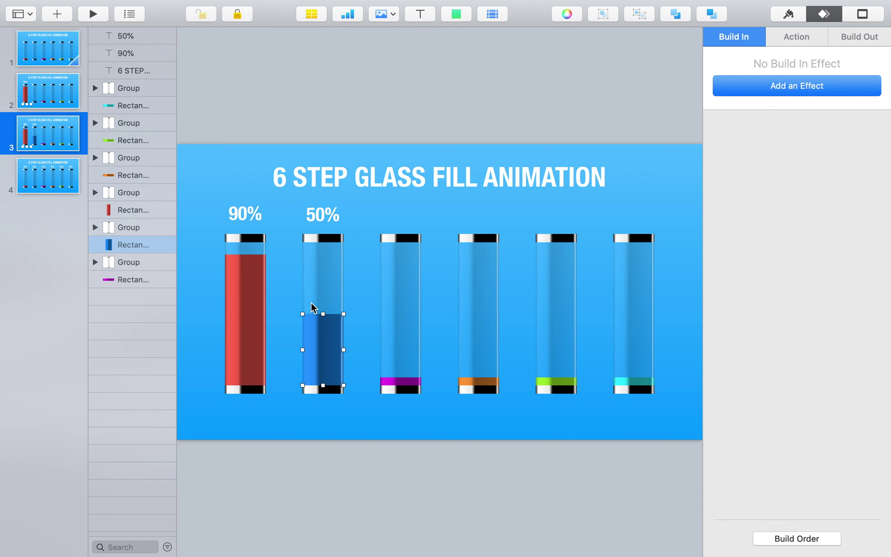
Step: Remove the Scale build-in effect from the 90% label on slide 3
left_click(817, 539)
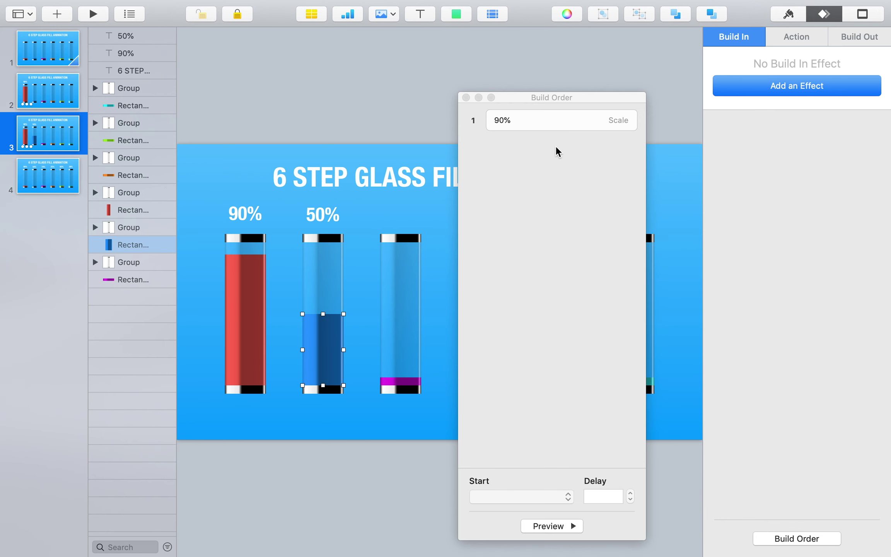
left_click(549, 125)
left_click(775, 88)
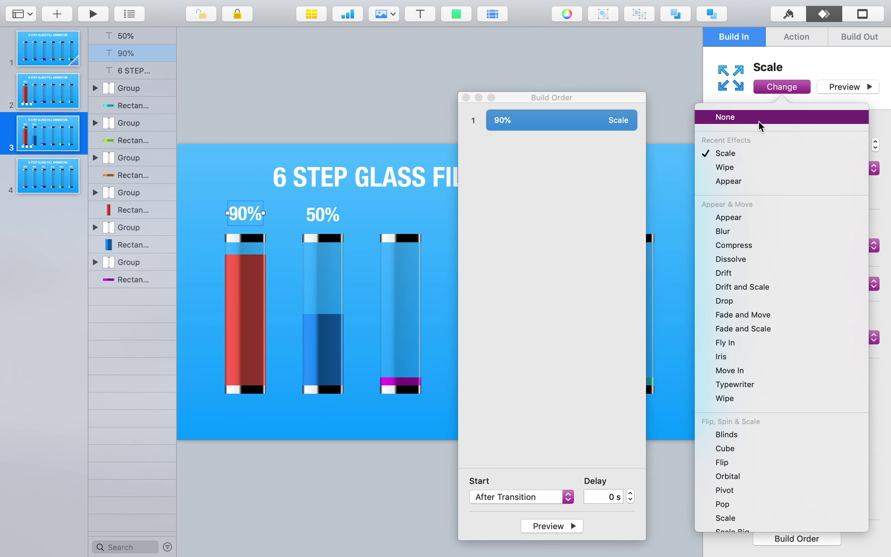
left_click(738, 118)
Step: Give the 50% label on slide 3 a Scale build-in effect lasting 0.5 s that starts After Transition
left_click(314, 217)
left_click(759, 86)
left_click(759, 157)
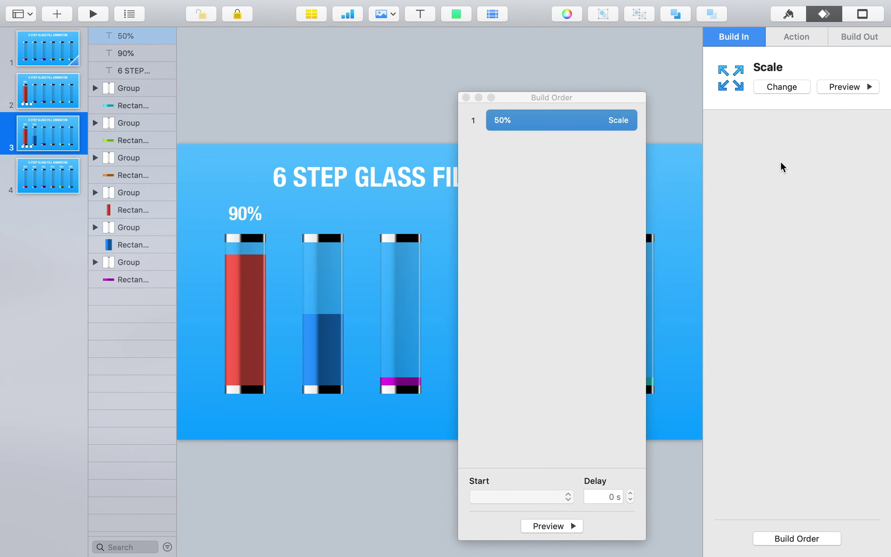
left_click(850, 145)
type("0.5")
key("Return")
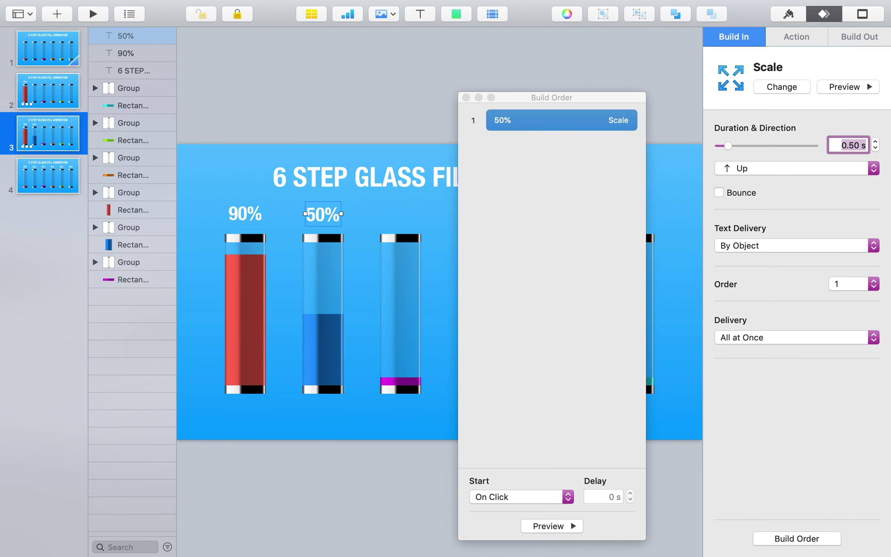
left_click(538, 497)
left_click(531, 509)
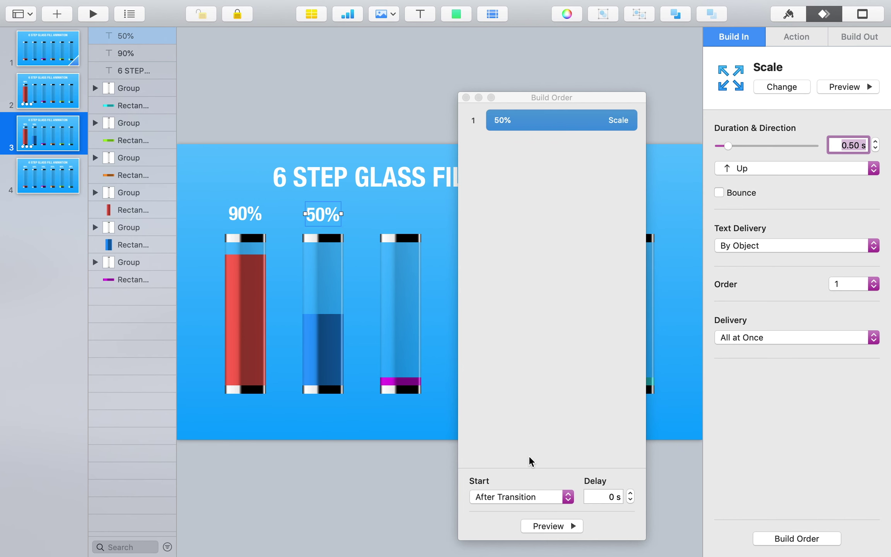
left_click(465, 98)
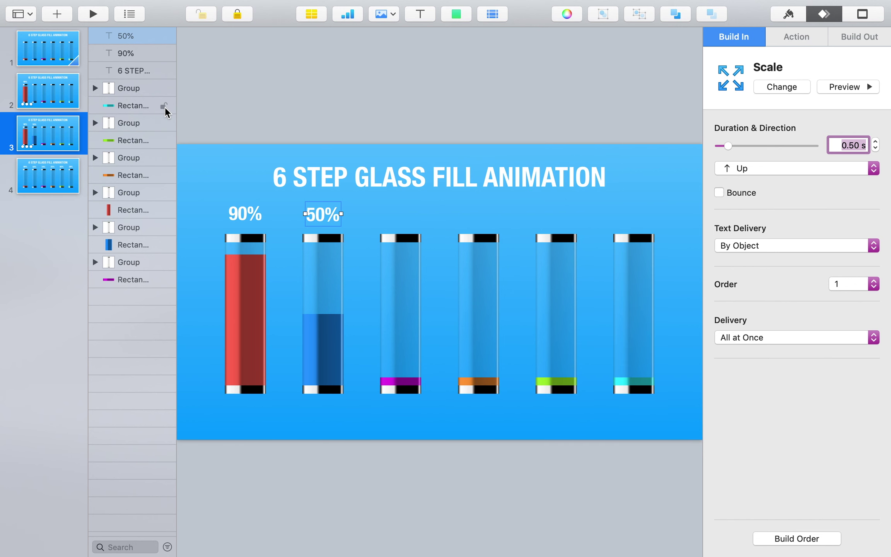
Step: Add a Magic Move transition to slide 2 that starts automatically, with acceleration None and a duration of 0.5 s
left_click(56, 95)
left_click(819, 90)
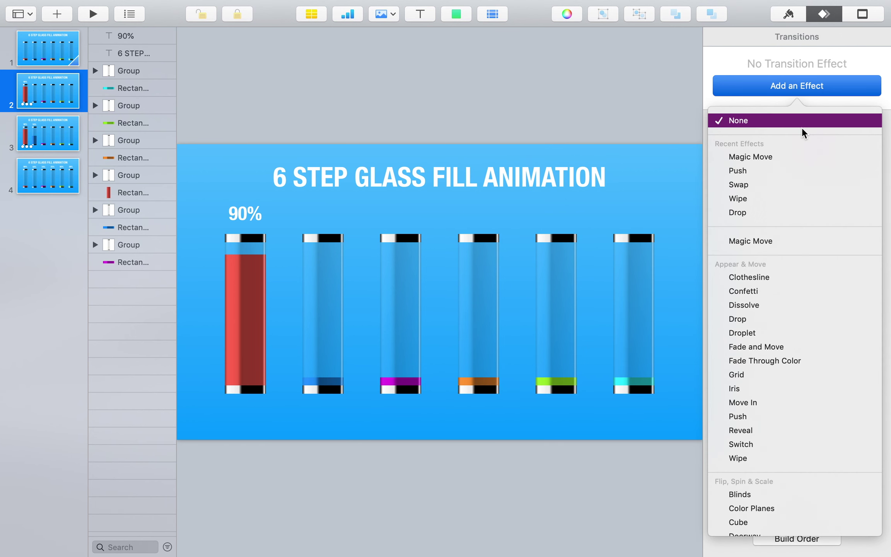
left_click(796, 159)
left_click(770, 335)
left_click(747, 347)
left_click(796, 277)
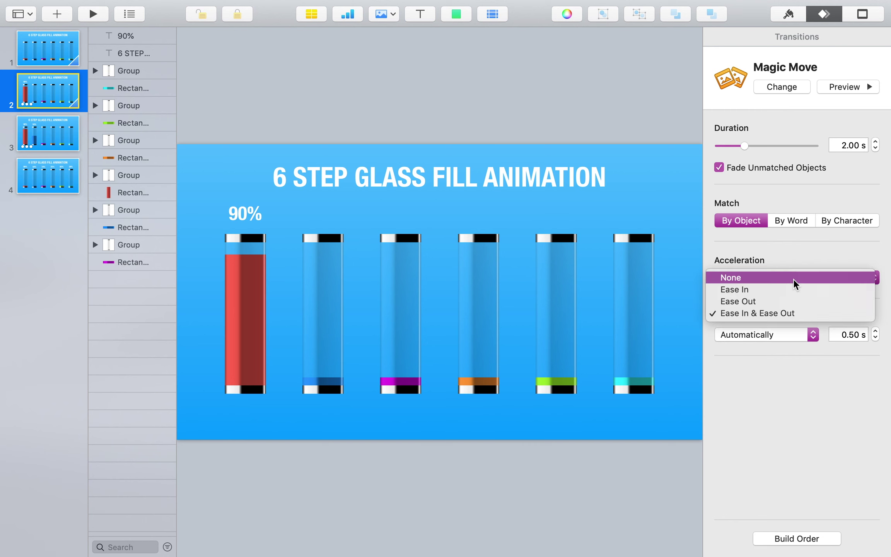
left_click(796, 279)
left_click(849, 145)
key("BackSpace")
type("0.5")
key("Return")
Step: Duplicate slide 3 and copy the 70% label from the last slide above the third tube on the duplicate
left_click_drag(48, 149, 43, 176)
left_click(48, 218)
left_click(410, 219)
key("super+c")
key("Page_Up")
key("super+v")
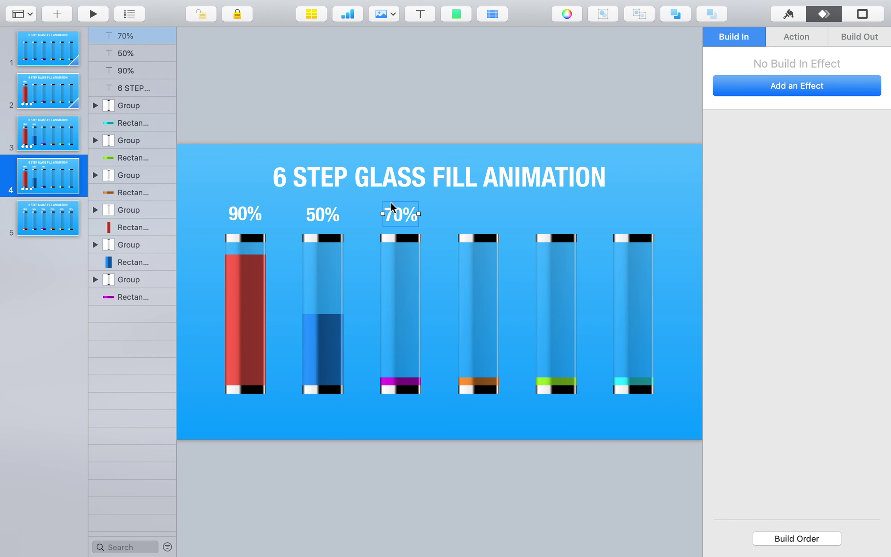
Step: Stretch the third tube's purple band on slide 4 upward to about 70% of the tube's height, matching its label
left_click(404, 381)
left_click(404, 381)
left_click_drag(401, 378, 406, 277)
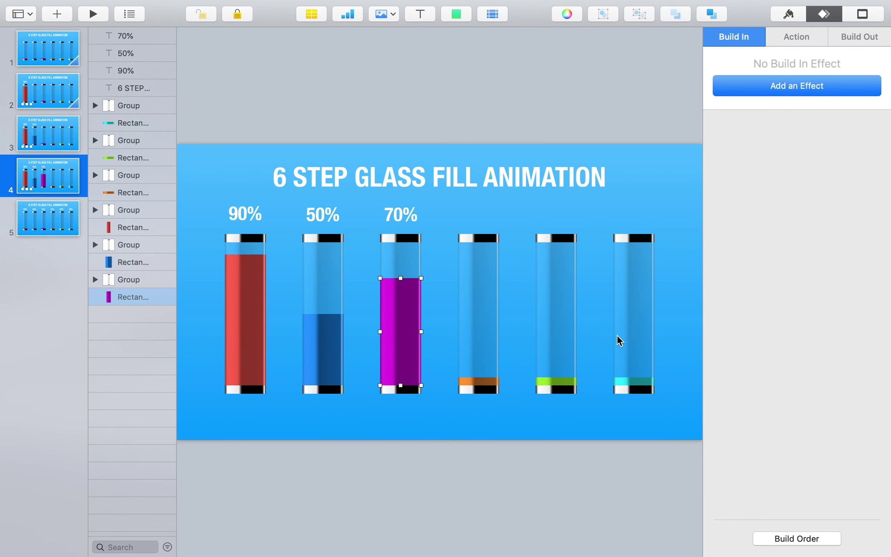
Step: Remove the Scale build-in effect from the 50% label on slide 4
left_click(688, 493)
left_click(796, 539)
left_click(534, 126)
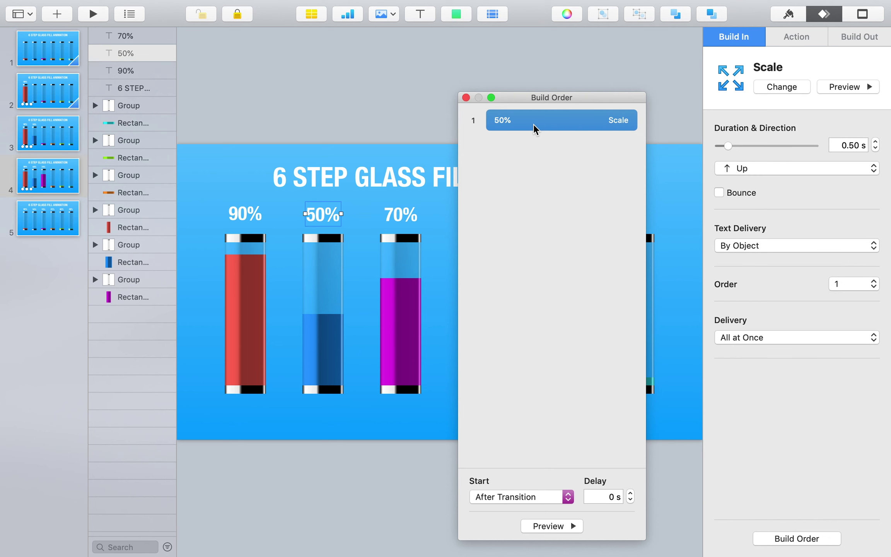
left_click(785, 88)
Step: Give the 70% label on slide 4 a Scale build-in effect lasting 0.5 s that starts After Transition
left_click(414, 223)
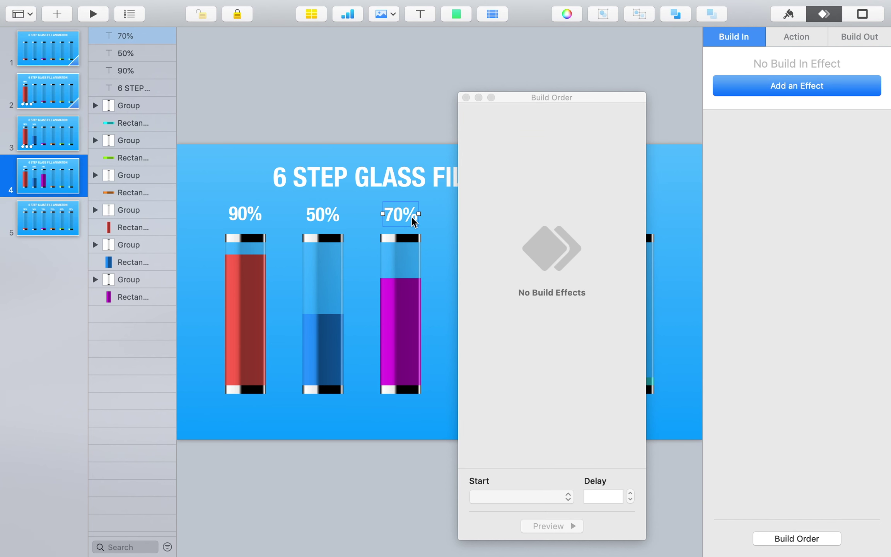
left_click(809, 93)
left_click(797, 155)
left_click(847, 144)
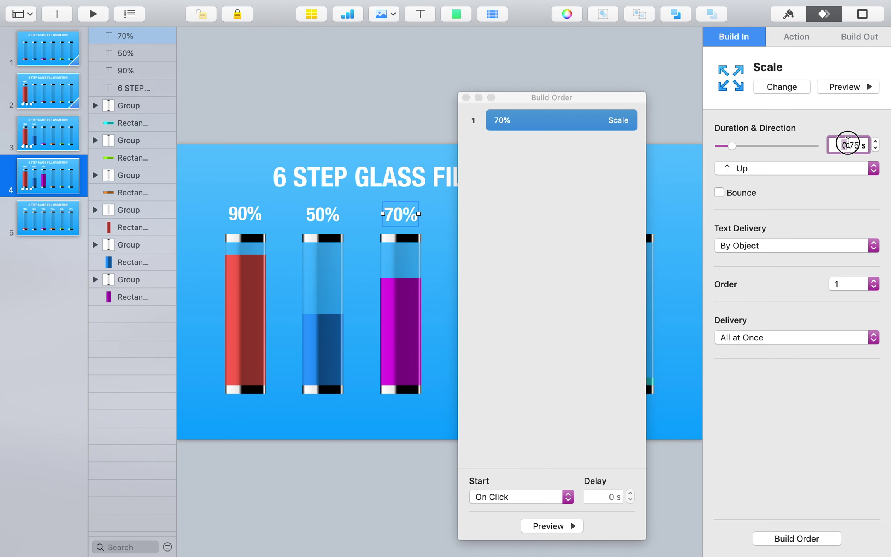
left_click_drag(848, 144, 890, 150)
type("0.5")
key("Return")
left_click(522, 497)
left_click(512, 509)
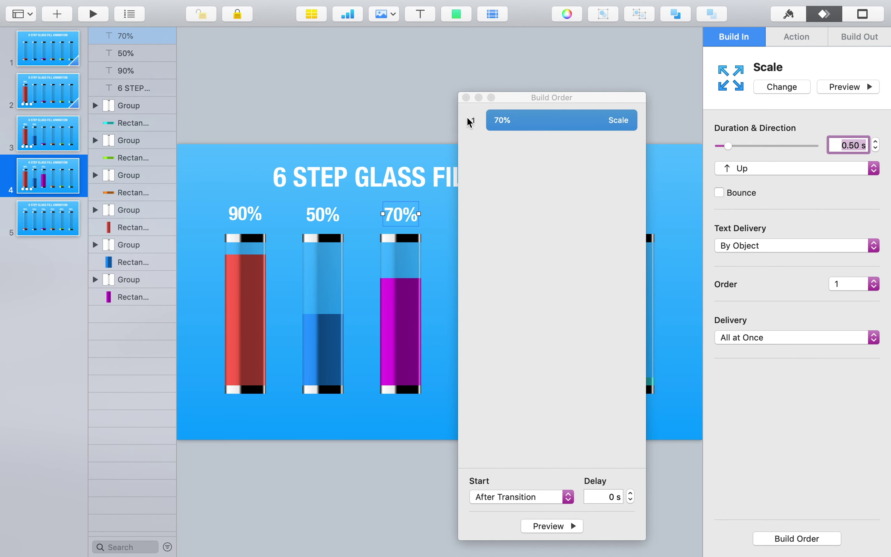
left_click(465, 97)
Step: Set slide 3's transition to start automatically without choosing a transition effect
left_click(77, 135)
left_click(735, 147)
left_click(751, 162)
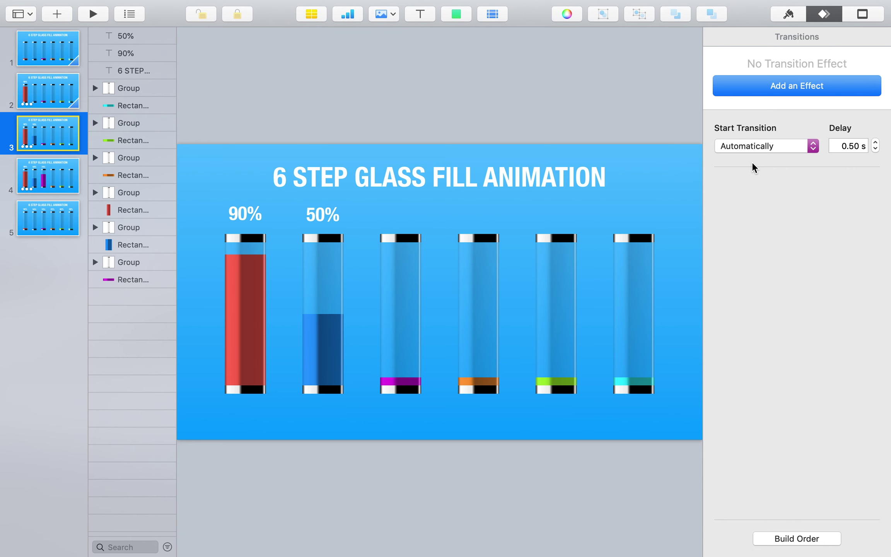
Step: Check the 70% label's build settings on slide 4 and duplicate the slide
left_click(53, 176)
left_click(812, 537)
left_click(561, 122)
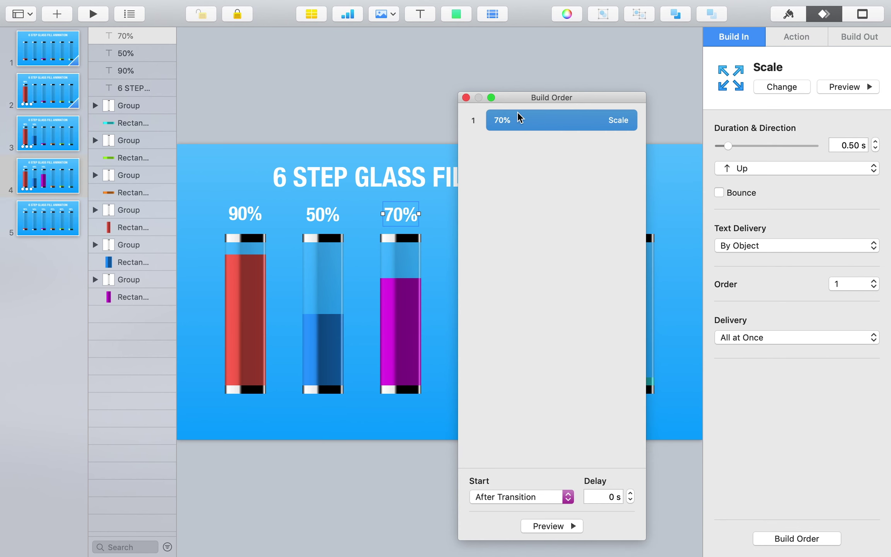
left_click(466, 97)
left_click_drag(58, 187, 57, 219)
Step: Add a Magic Move transition to slide 3 with a duration of 0.7 s, acceleration None and an automatic start
left_click(54, 133)
left_click(781, 90)
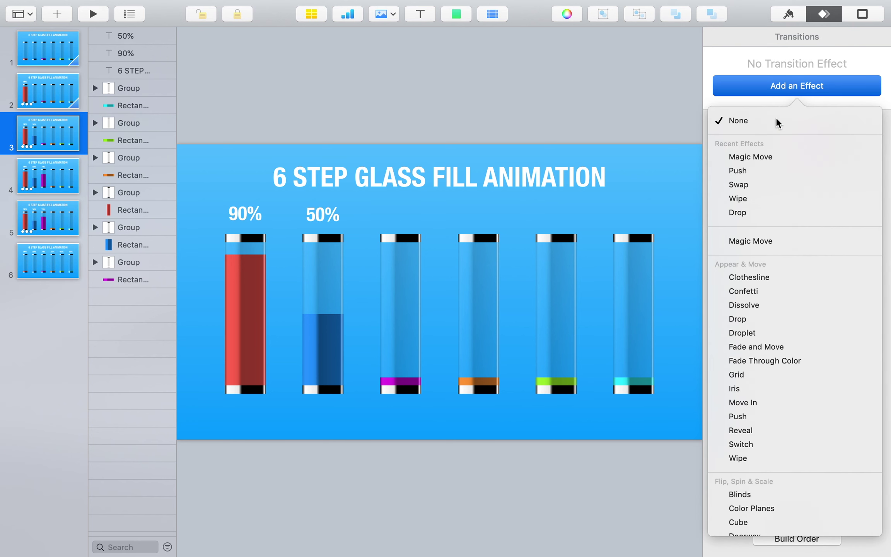
left_click(750, 156)
double_click(851, 145)
type("0.7")
key("Return")
left_click(797, 277)
left_click(735, 277)
left_click(766, 335)
left_click(747, 346)
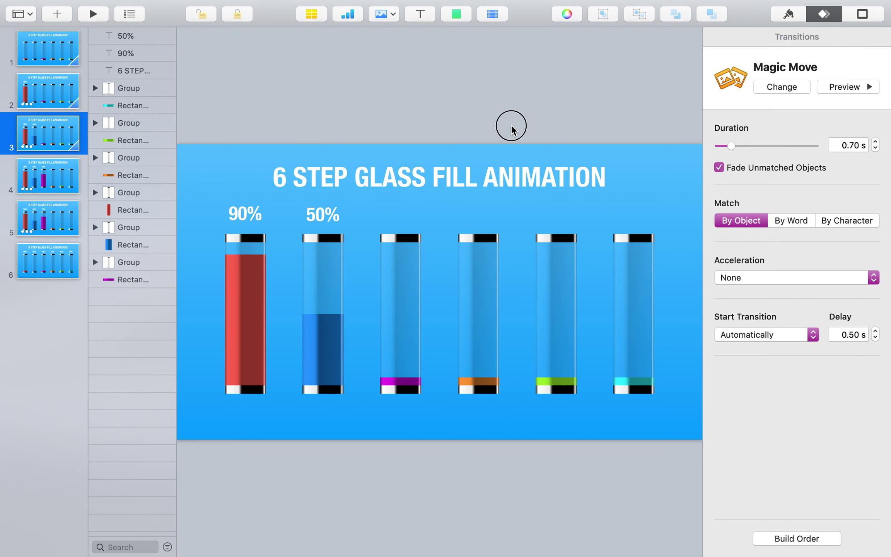
Step: Copy the 25% label from the last slide above the fourth tube on slide 5
left_click(53, 186)
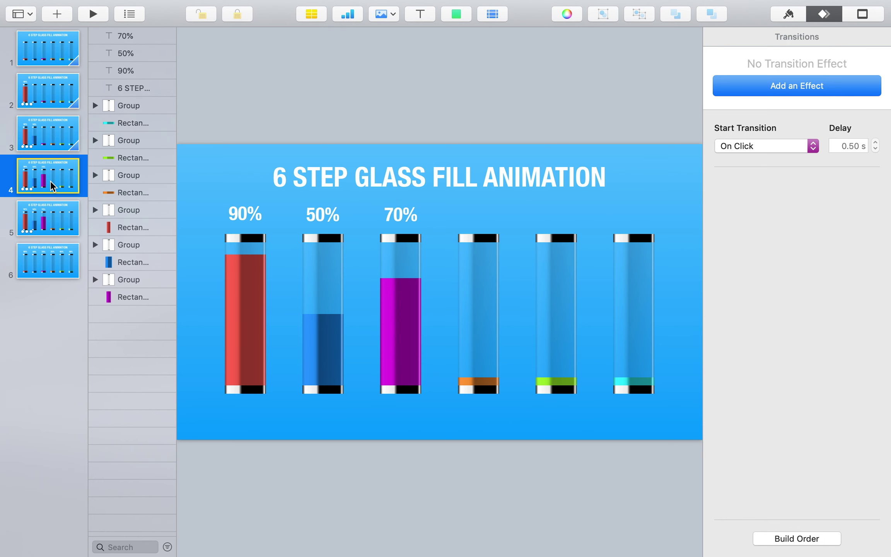
left_click(68, 227)
left_click(66, 259)
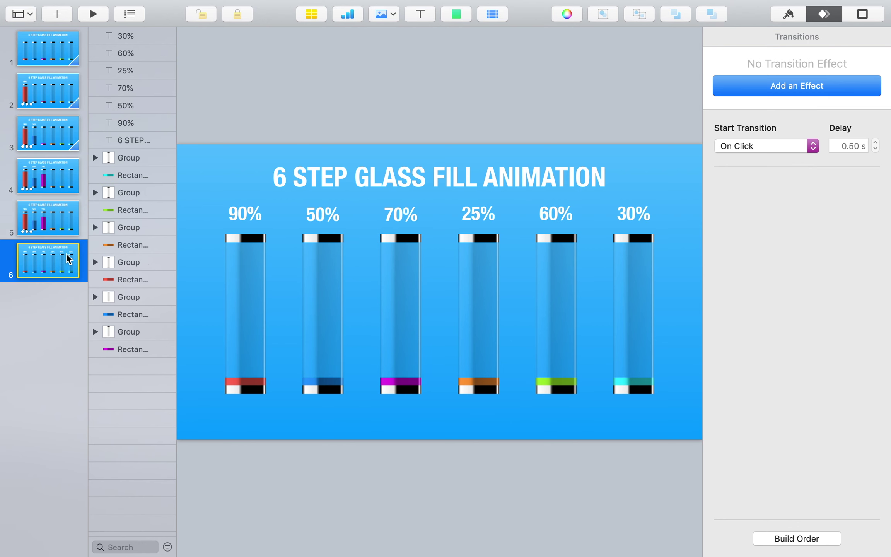
left_click(479, 214)
left_click(53, 217)
key("super+v")
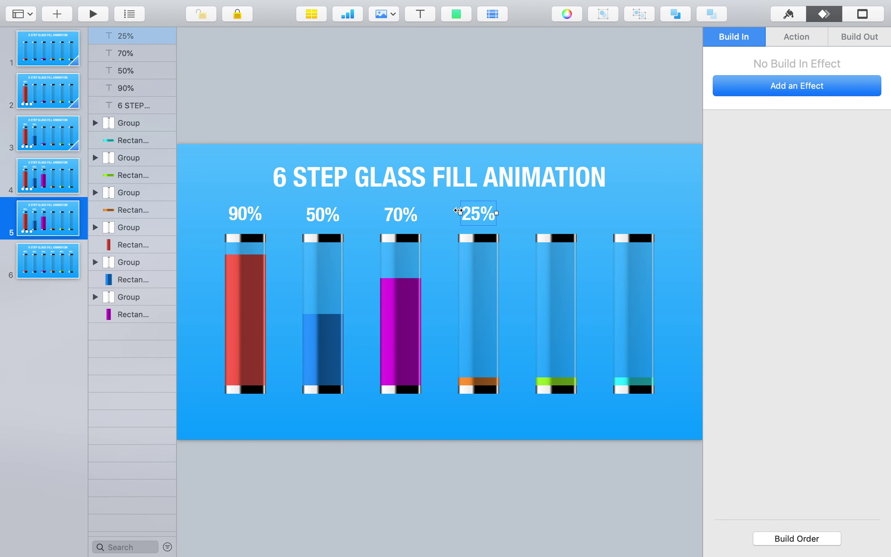
Step: Add a Magic Move transition to slide 4 with a duration of 0.25 s, acceleration None and an automatic start
left_click(49, 173)
left_click(791, 86)
left_click(800, 159)
double_click(849, 145)
type("0.25")
key("Return")
left_click(757, 277)
left_click(756, 278)
left_click(761, 335)
left_click(758, 349)
Step: Stretch the fourth tube's orange band on slide 5 upward to about a quarter of the tube's height, matching its 25% label
left_click(58, 226)
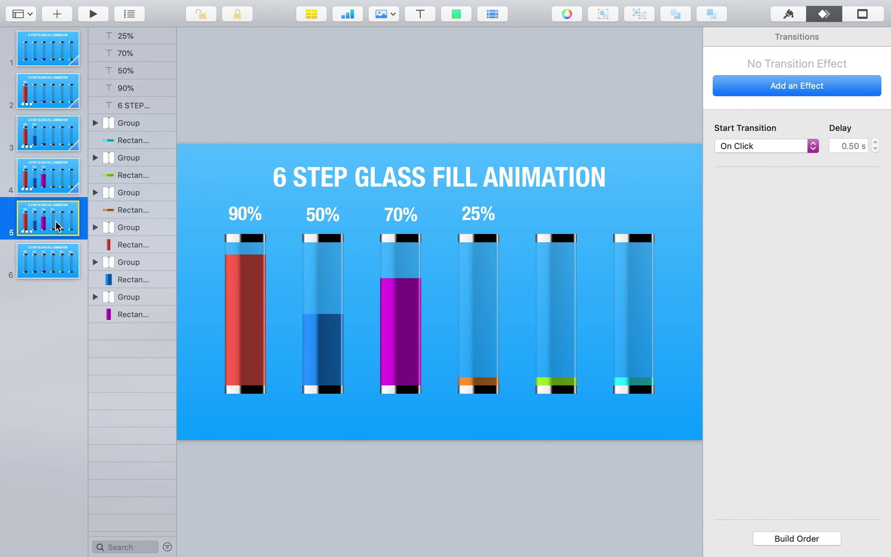
left_click(134, 210)
left_click_drag(478, 378, 478, 350)
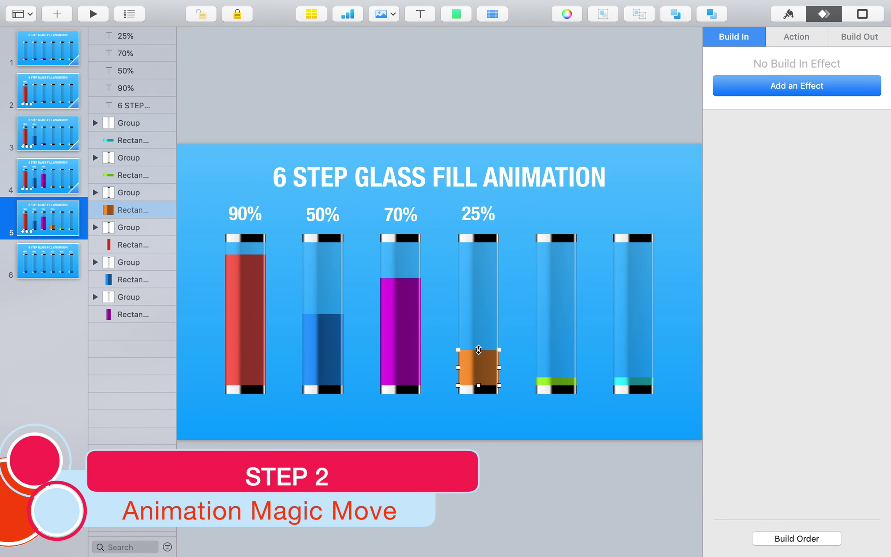
Step: Remove the Scale build-in effect from the 70% label on slide 5, using the build order
left_click(799, 538)
left_click(531, 131)
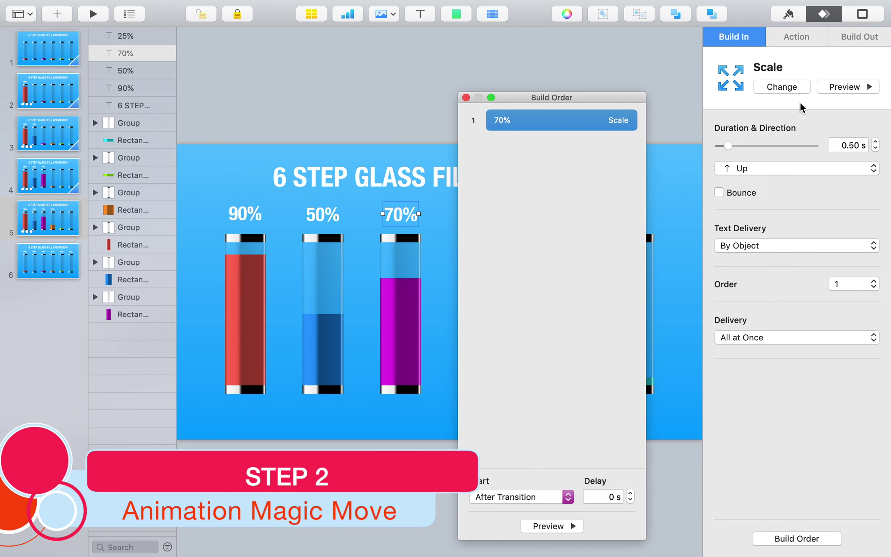
left_click(779, 88)
left_click(717, 116)
left_click_drag(520, 102, 317, 103)
Step: Add a Scale build-in to the 25% label on slide 5 with a duration of 0.5 s, starting After Transition
left_click(478, 213)
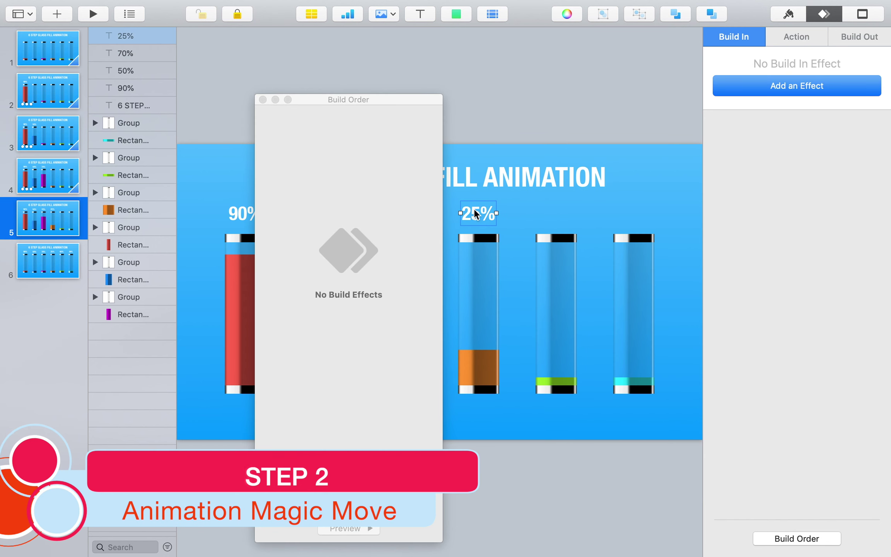
left_click(759, 86)
left_click(781, 156)
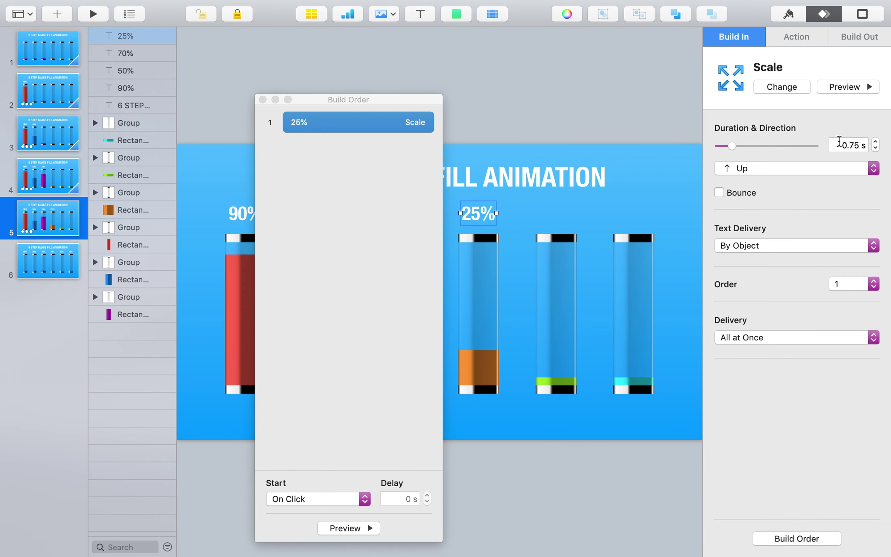
left_click(847, 145)
type("0.5")
key("Return")
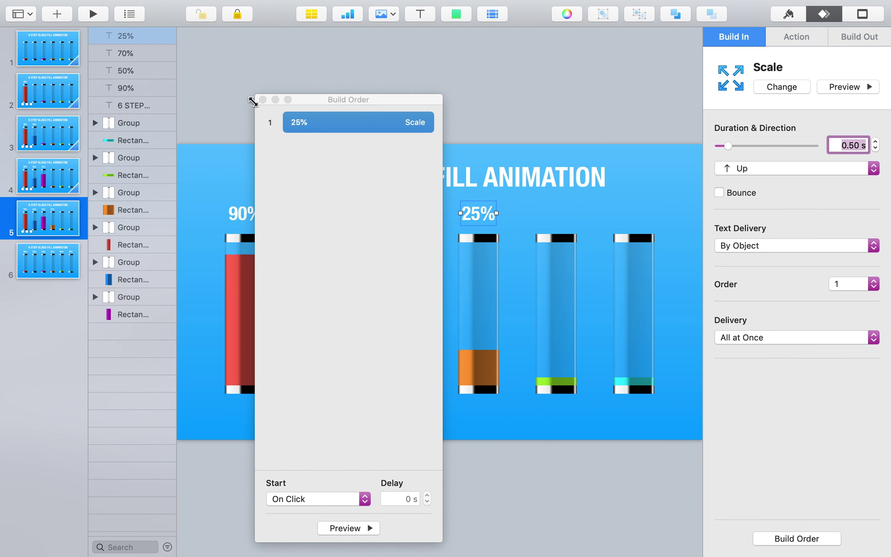
left_click(319, 499)
left_click(302, 511)
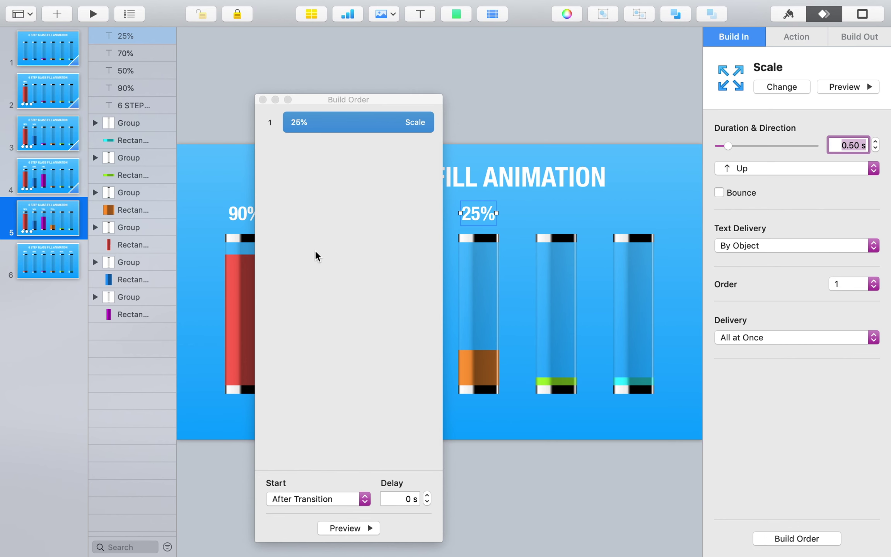
left_click(263, 100)
Step: Duplicate slide 5 as slide 6 and copy the 60% label from the last slide above its fifth tube
left_click(65, 212)
left_click_drag(65, 212, 65, 271)
left_click(61, 298)
left_click(544, 216)
left_click(45, 250)
left_click(547, 212)
left_click(549, 217)
Step: Add a Magic Move transition to slide 5 with a duration of 0.6 s, acceleration None and an automatic start
left_click(48, 218)
left_click(804, 86)
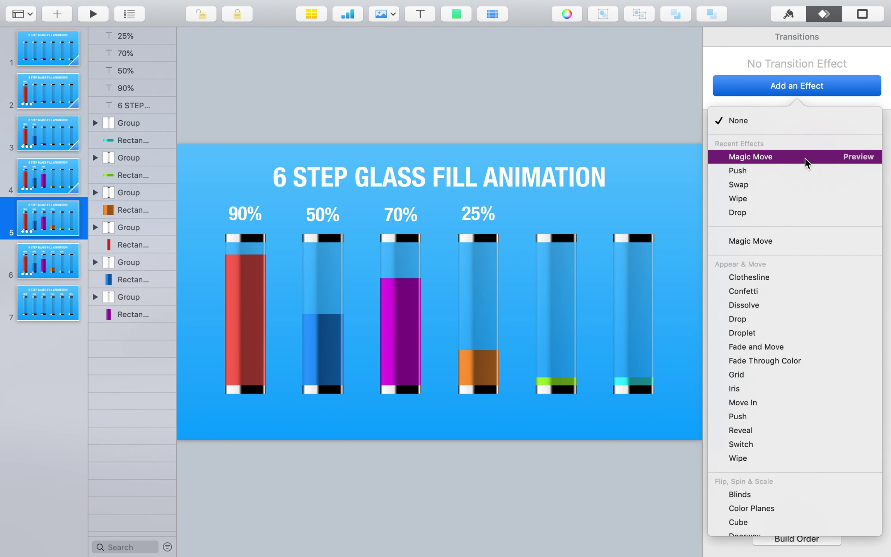
left_click(797, 156)
triple_click(843, 148)
type("0.6")
key("Return")
left_click(774, 278)
left_click(774, 279)
left_click(755, 335)
left_click(755, 348)
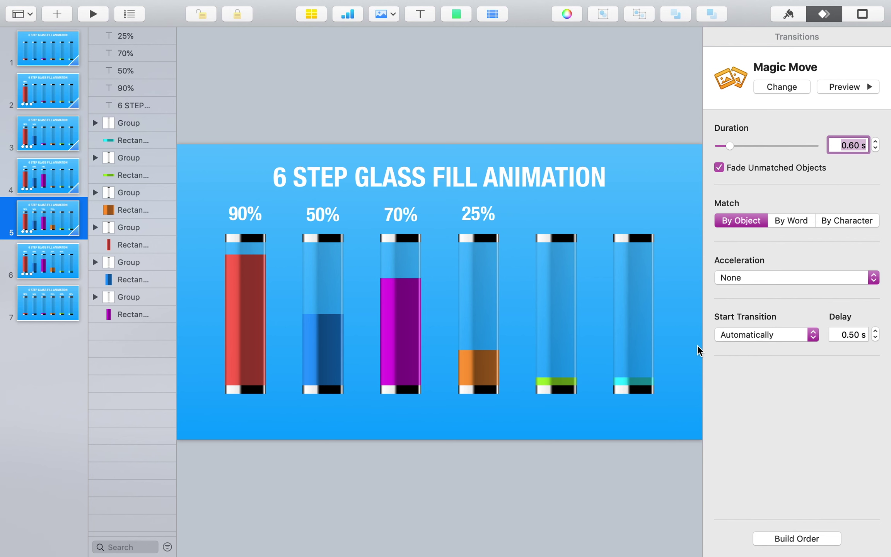
Step: Stretch the fifth tube's green band on slide 6 upward to about 60% of the tube's height, matching its label
left_click(65, 259)
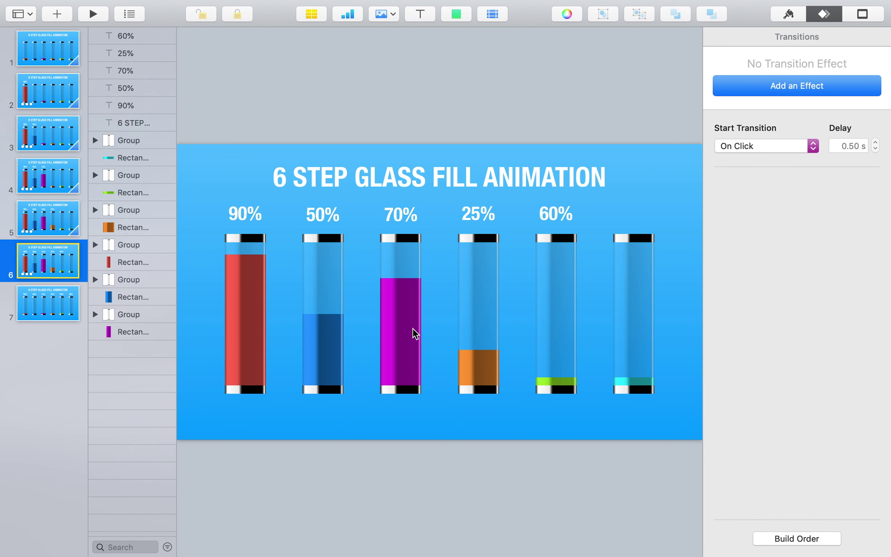
left_click(568, 382)
left_click_drag(556, 377, 557, 299)
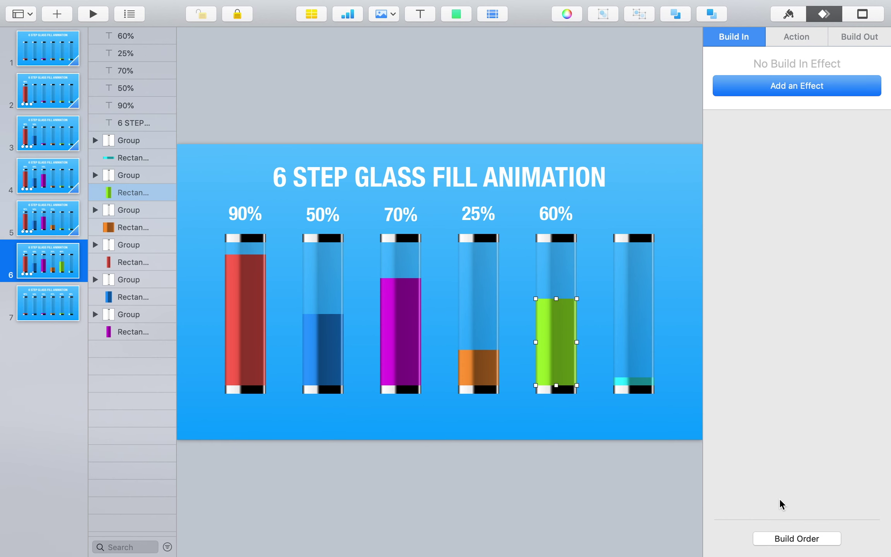
Step: Remove the Scale build-in effect from the 25% label on slide 6
left_click(785, 538)
left_click(402, 123)
left_click(783, 87)
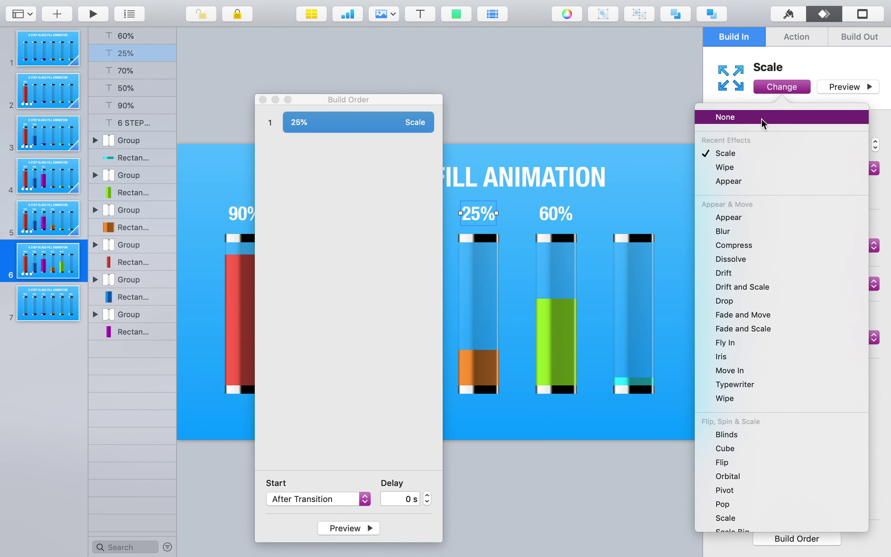
left_click(775, 117)
Step: Add a Scale build-in to the 60% label on slide 6 with a duration of 0.5 s, starting After Transition
left_click(556, 216)
left_click(775, 86)
left_click(772, 154)
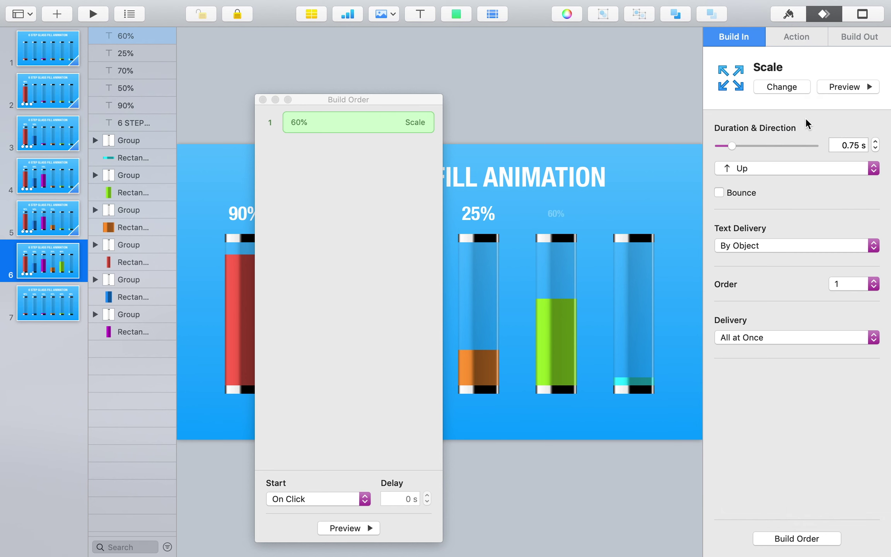
type("0.5")
key("Return")
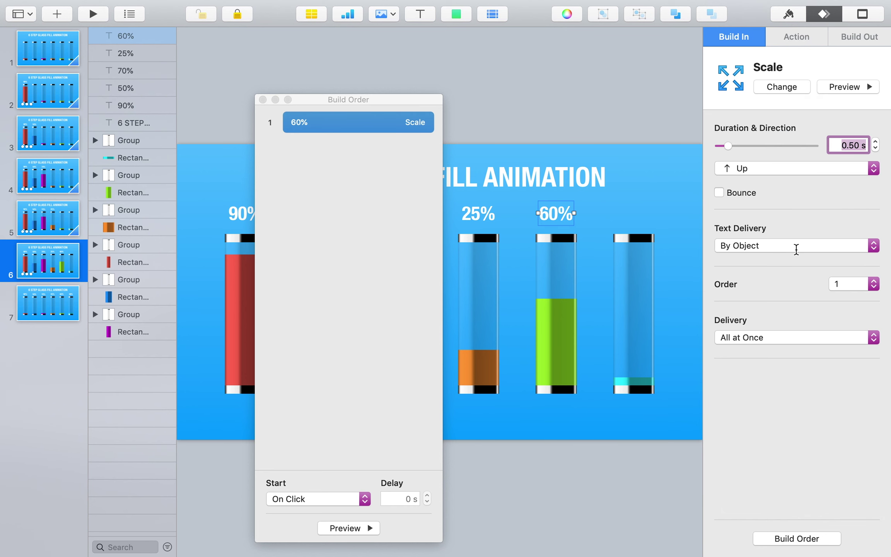
left_click(320, 499)
left_click(320, 513)
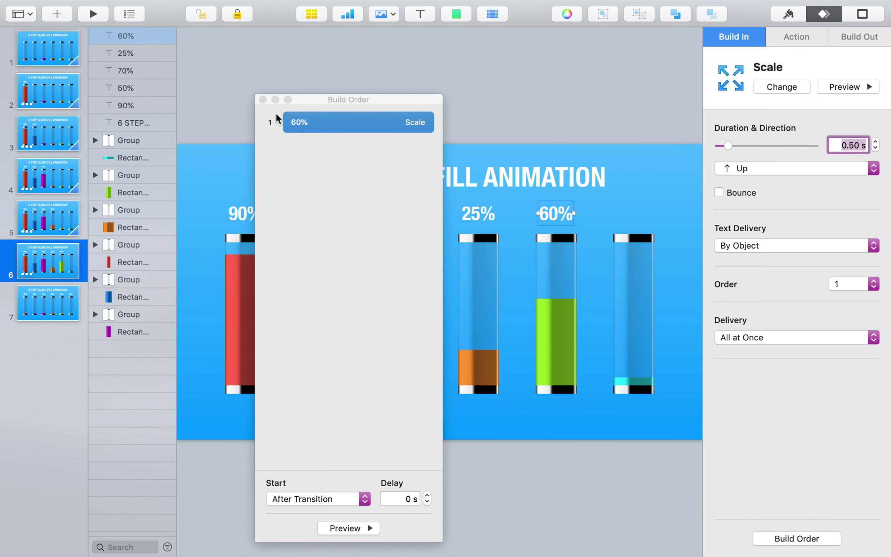
left_click(263, 100)
Step: Duplicate slide 6 as slide 7 and copy the 30% label from the last slide above its sixth tube
left_click_drag(54, 259, 59, 303)
left_click(61, 340)
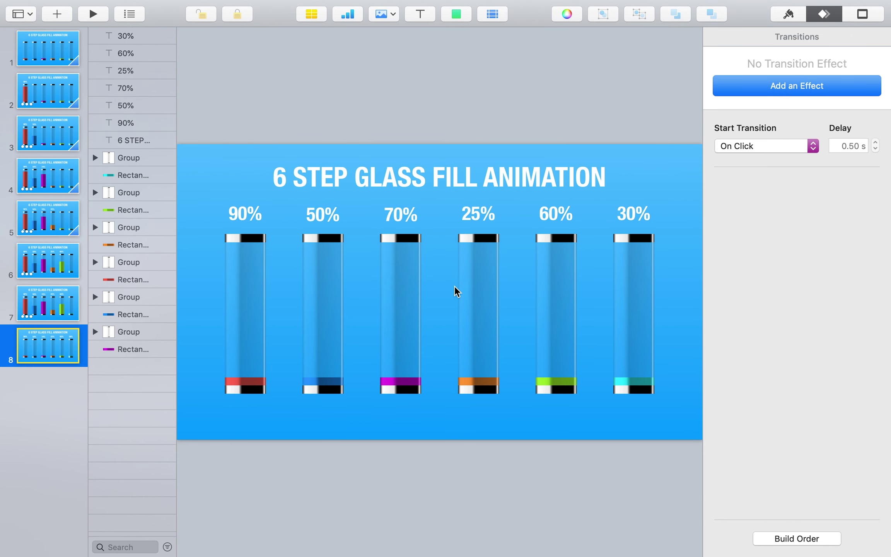
left_click(640, 223)
left_click(48, 303)
left_click(642, 215)
Step: Add a Magic Move transition to slide 6 with a duration of 0.3 s and acceleration None
left_click(60, 269)
left_click(797, 85)
left_click(748, 98)
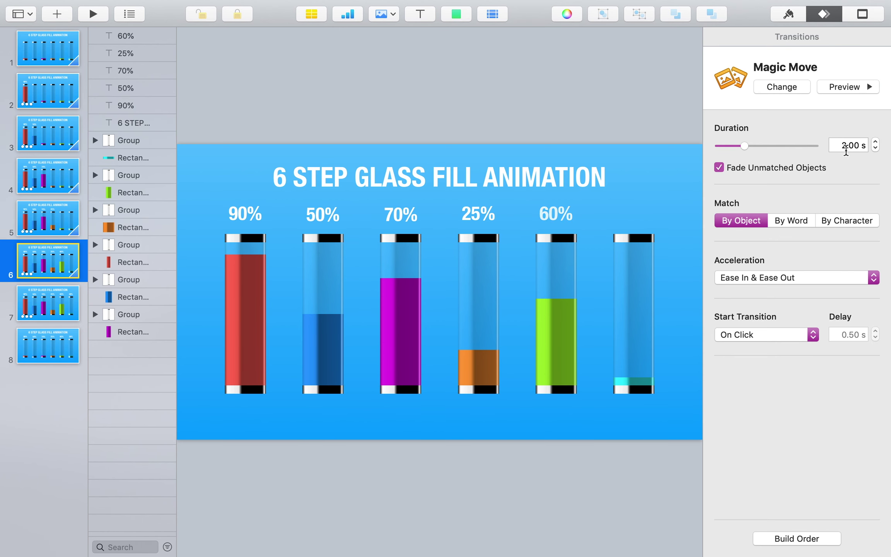
type("0.3")
key("Return")
left_click(775, 277)
left_click(752, 276)
Step: Stretch the sixth tube's cyan band on slide 7 upward to about 30% of the tube's height, matching its label
left_click(62, 308)
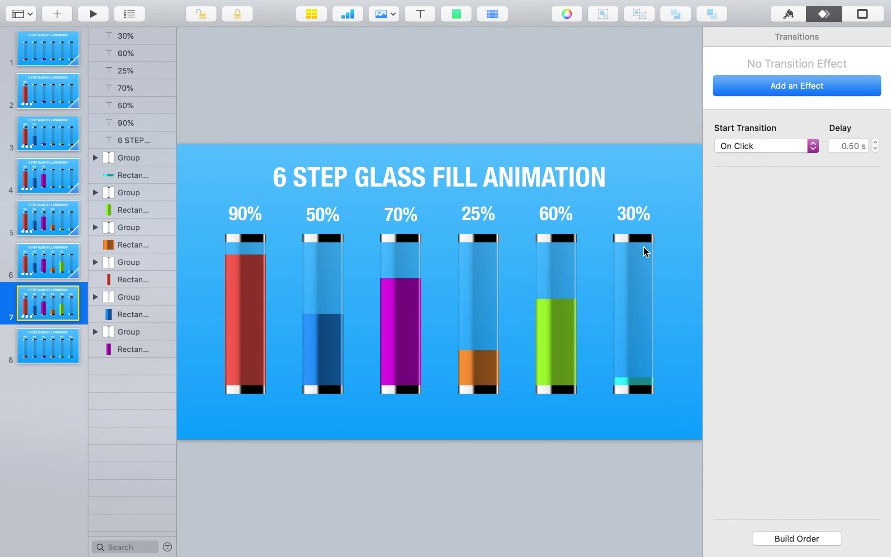
left_click(634, 309)
left_click(150, 177)
left_click_drag(634, 377, 634, 339)
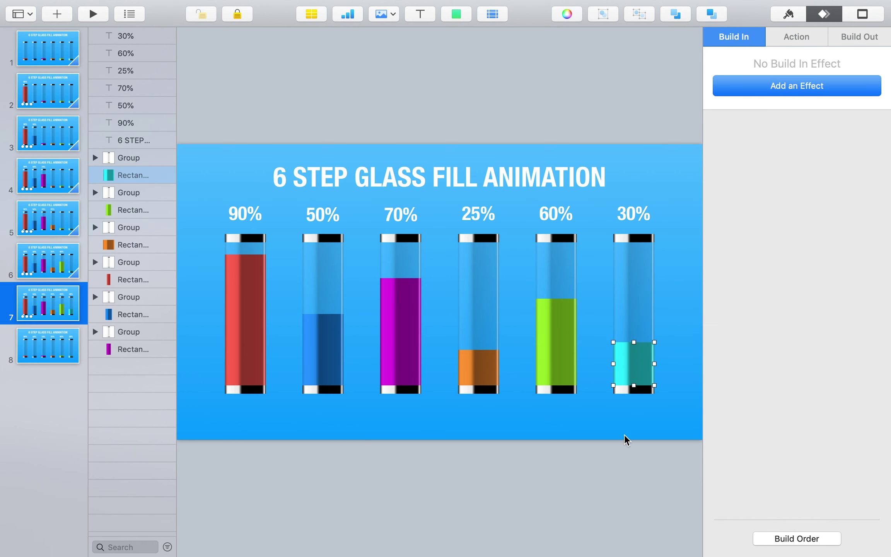
Step: Delete the 60% label's Scale build from the build order of slide 7
left_click(788, 525)
left_click(672, 420)
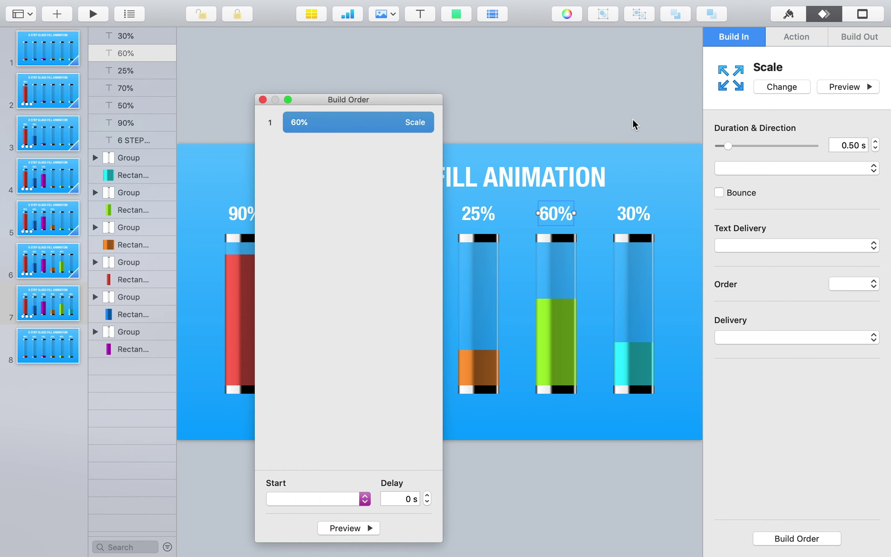
key("BackSpace")
Step: Add a Scale build-in to the 30% label on slide 7 with a duration of 0.5 s, starting After Transition
left_click(634, 213)
left_click(846, 86)
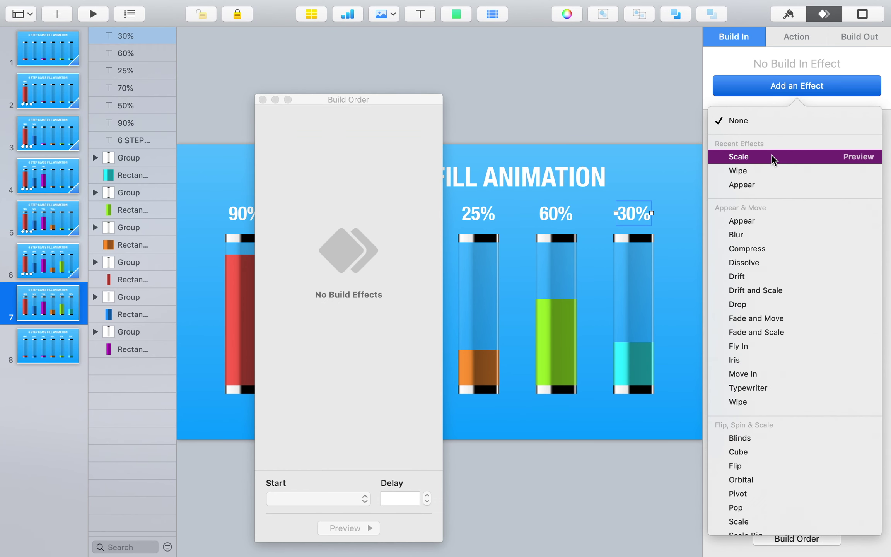
left_click(738, 156)
triple_click(848, 145)
type("0")
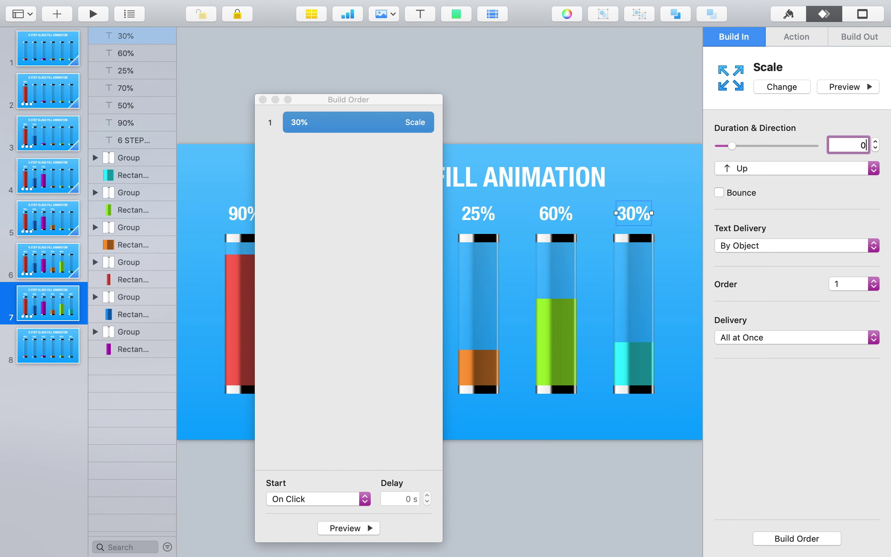
type(".5")
key("Return")
left_click(349, 128)
left_click(317, 501)
left_click(321, 507)
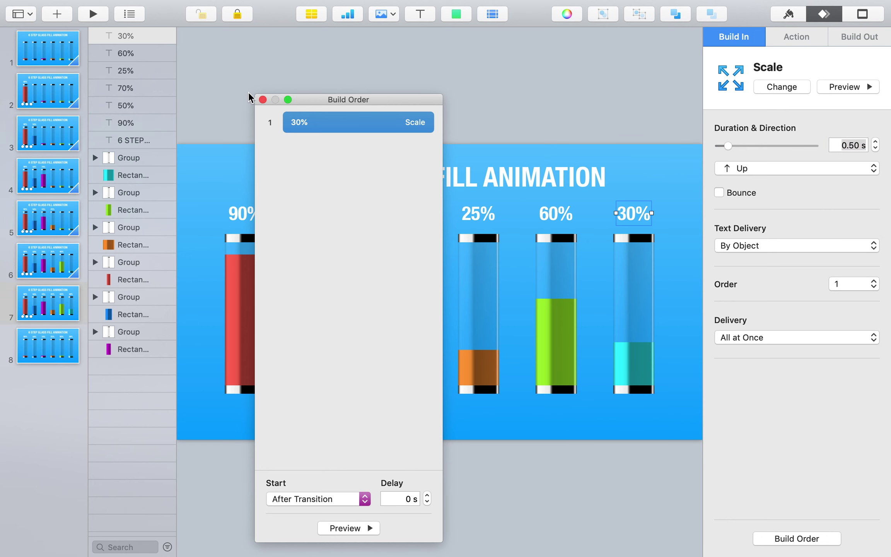
left_click(262, 100)
Step: Delete slide 8, the leftover slide with all six labels above unfilled tubes
left_click(41, 355)
key("Delete")
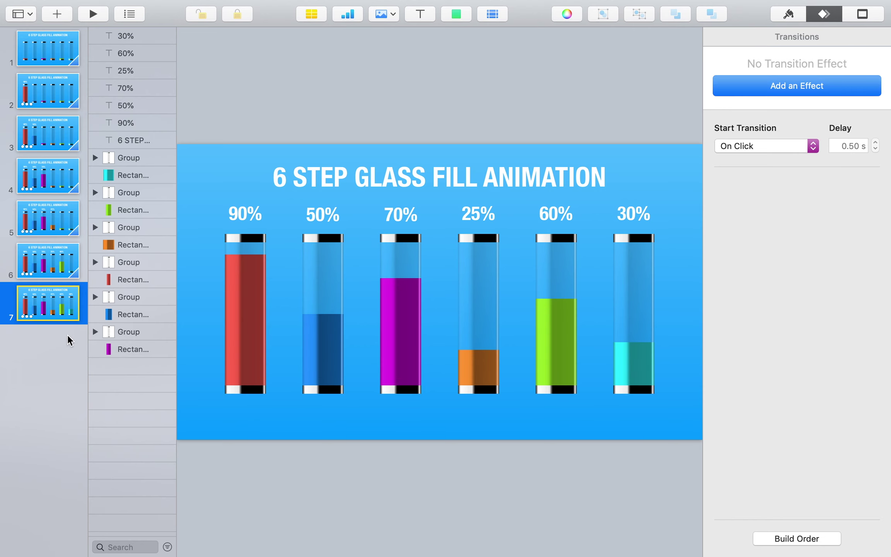
Step: Play the slideshow from slide 1 to check the complete fill animation, and exit it at the end
left_click(46, 43)
left_click(93, 16)
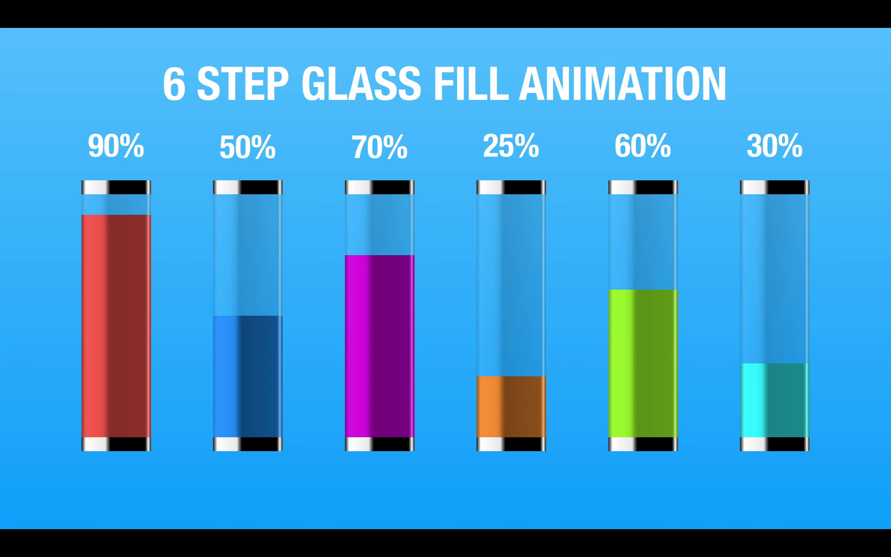
key("Escape")
Step: Set the Magic Move transition on slide 6 to start automatically
left_click(47, 255)
left_click(780, 335)
left_click(766, 355)
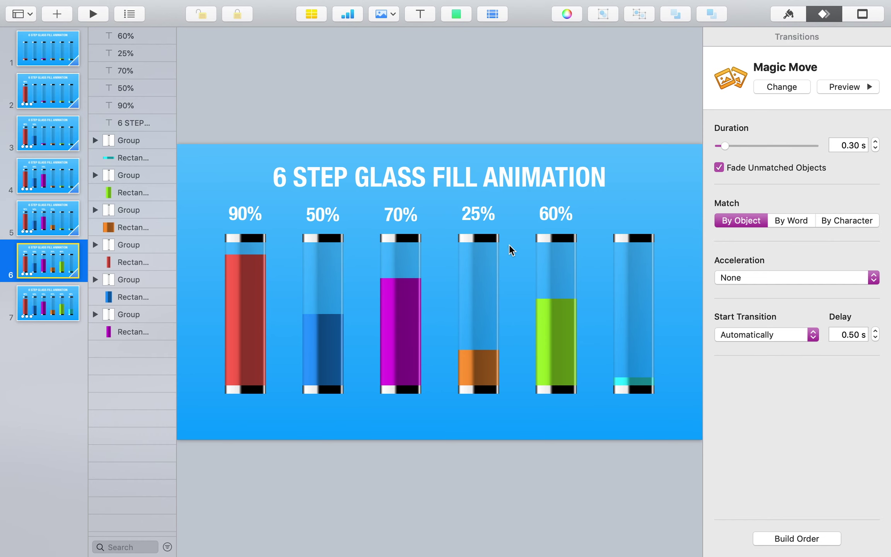
Step: Replay the slideshow from the first slide to check the automatic sequence of all six fills
key("Home")
left_click(93, 14)
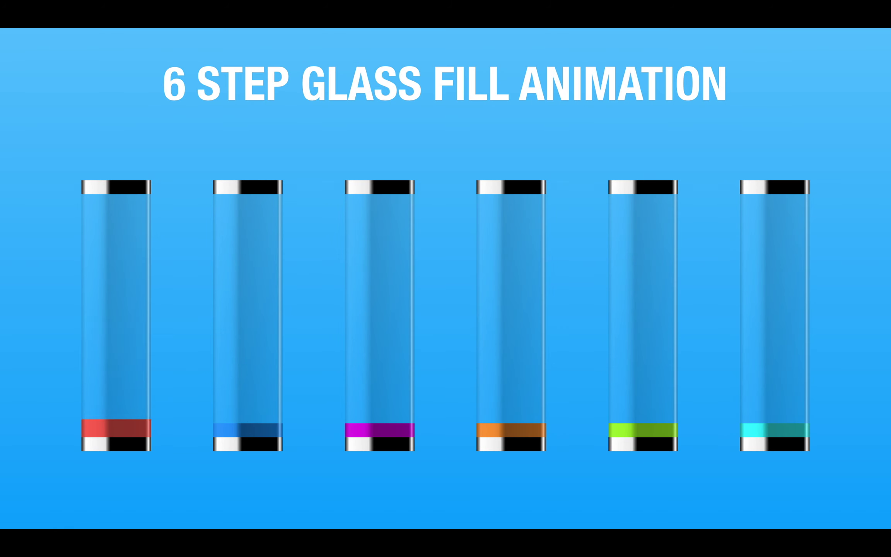